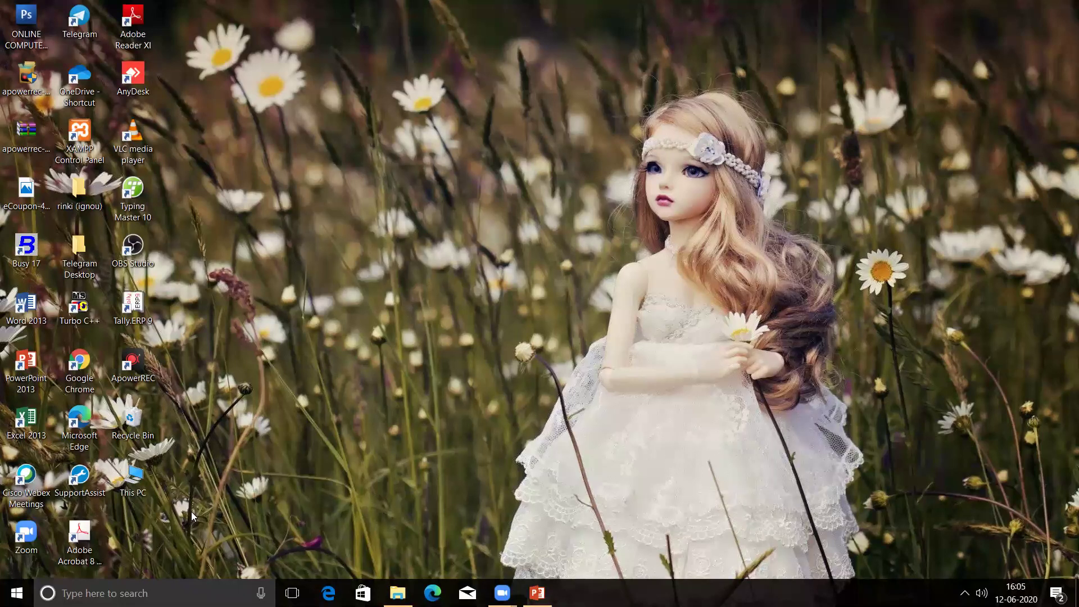
# Search Windows for 'powerpnt' and launch PowerPoint 2013.
pyautogui.click(131, 593)
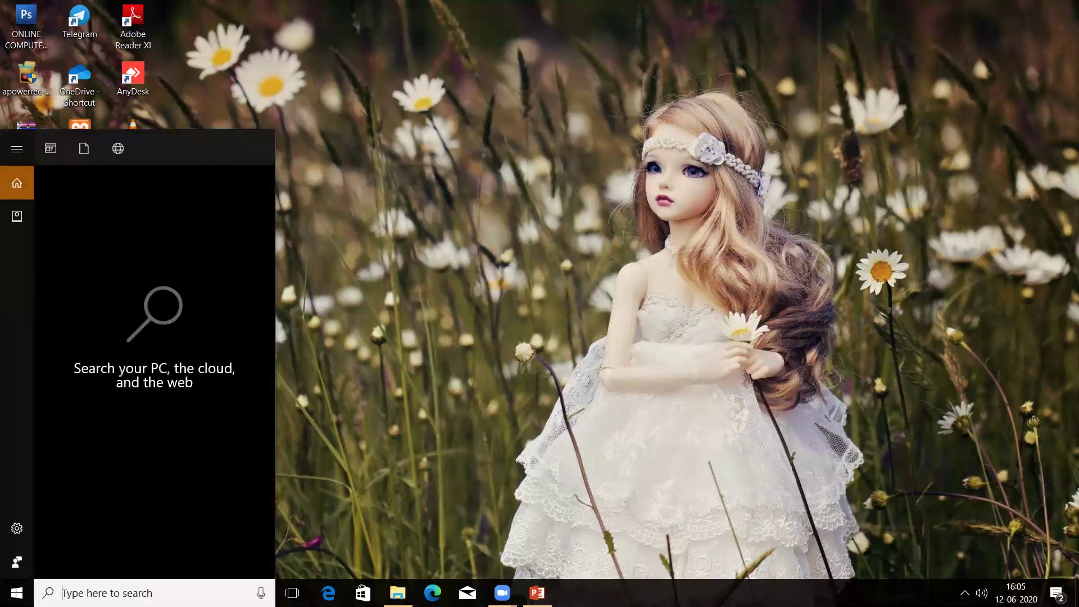
pyautogui.write('powe')
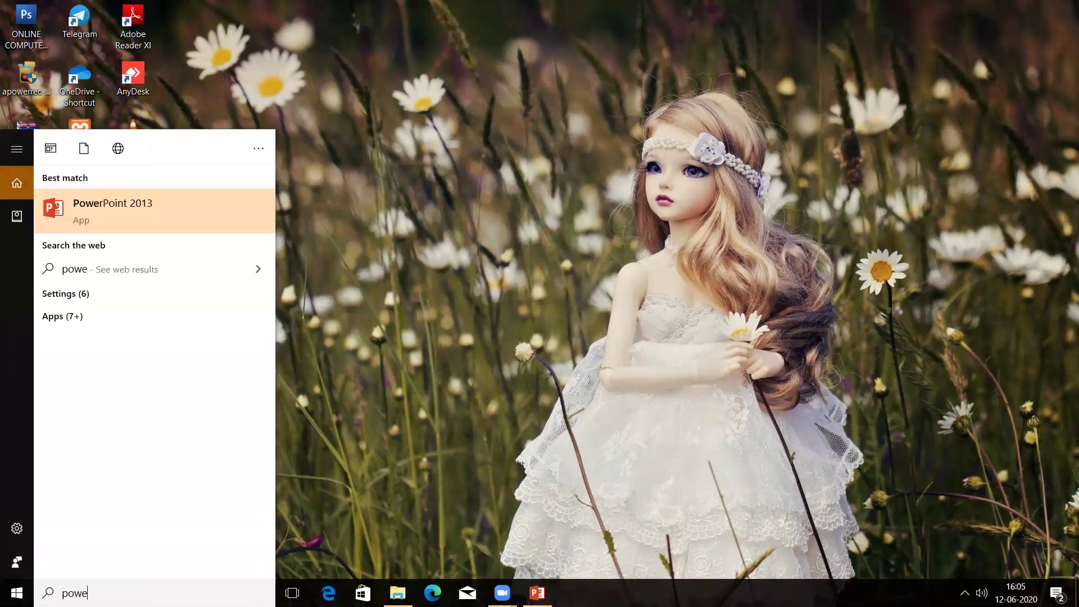
pyautogui.write('r')
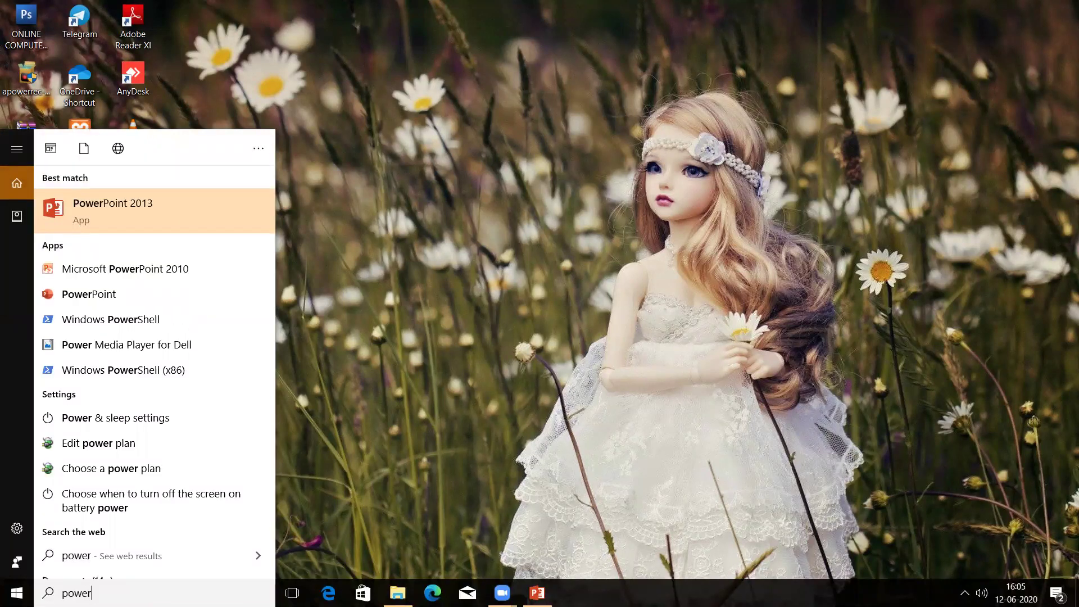
pyautogui.write('pnt')
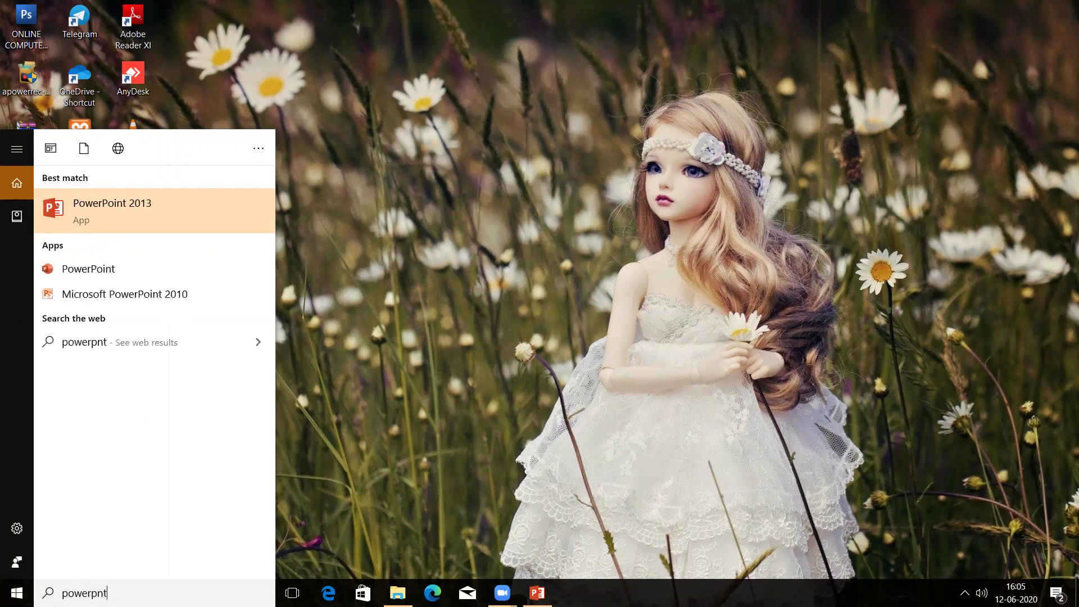
pyautogui.press('Return')
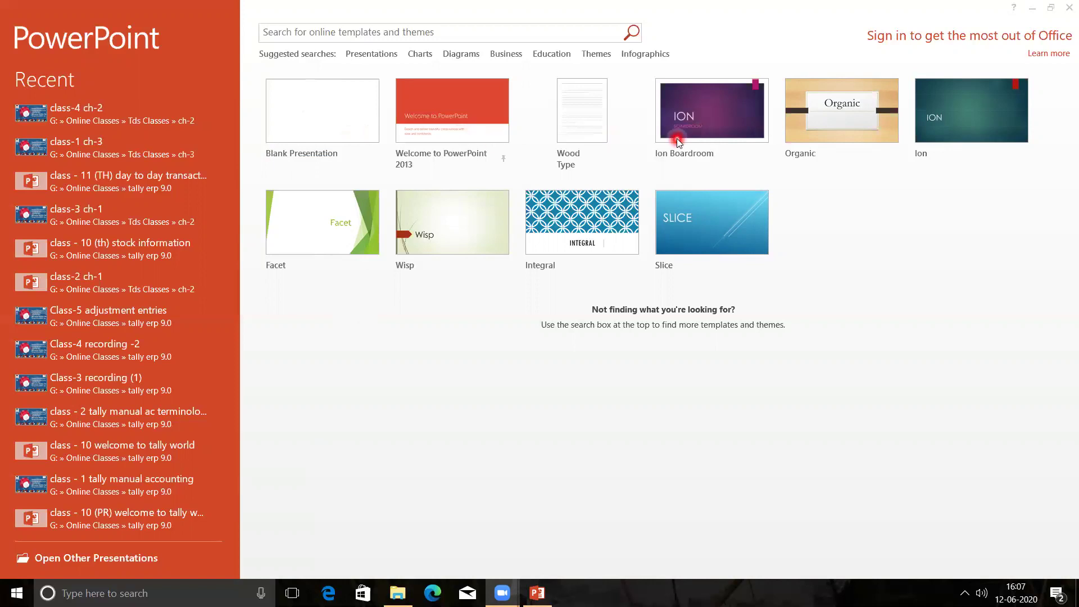
# Create a Blank Presentation from the PowerPoint start screen.
pyautogui.click(303, 131)
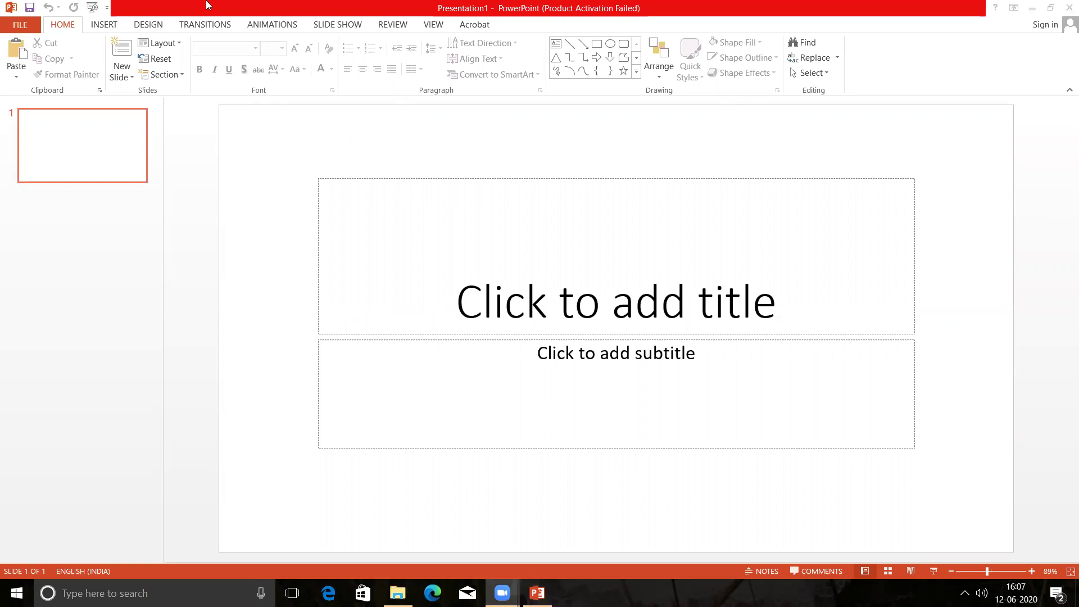
pyautogui.click(345, 70)
pyautogui.click(1048, 17)
pyautogui.click(1034, 15)
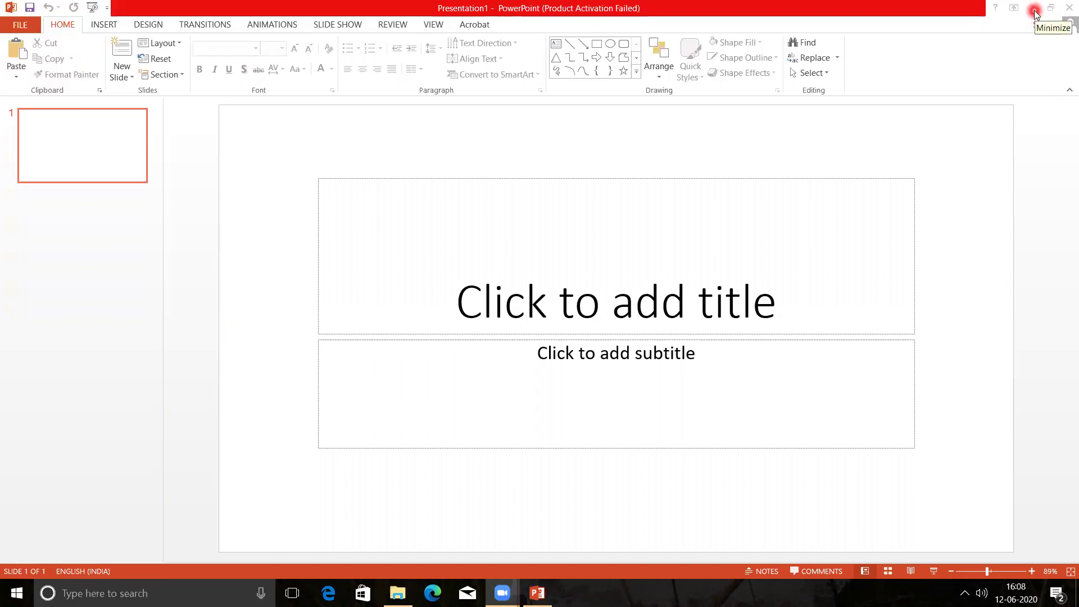
pyautogui.click(1035, 12)
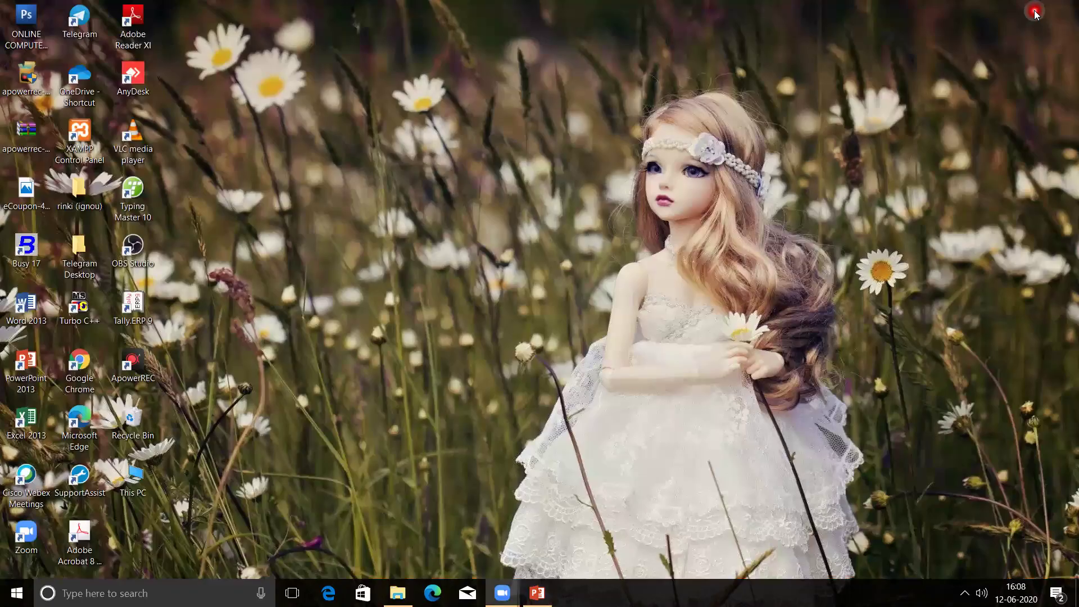
pyautogui.click(538, 591)
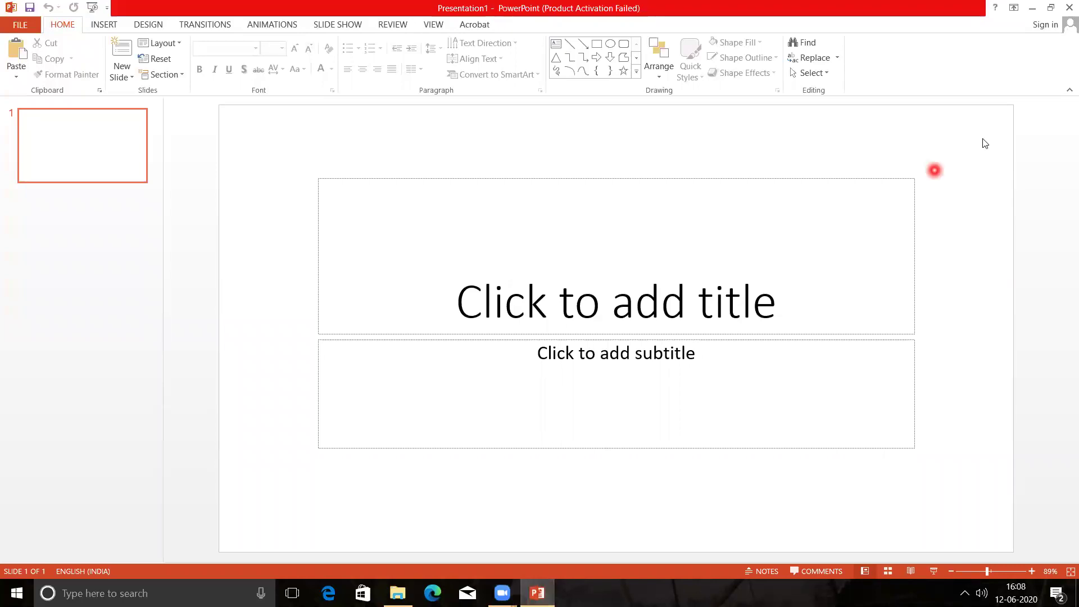
pyautogui.click(1052, 8)
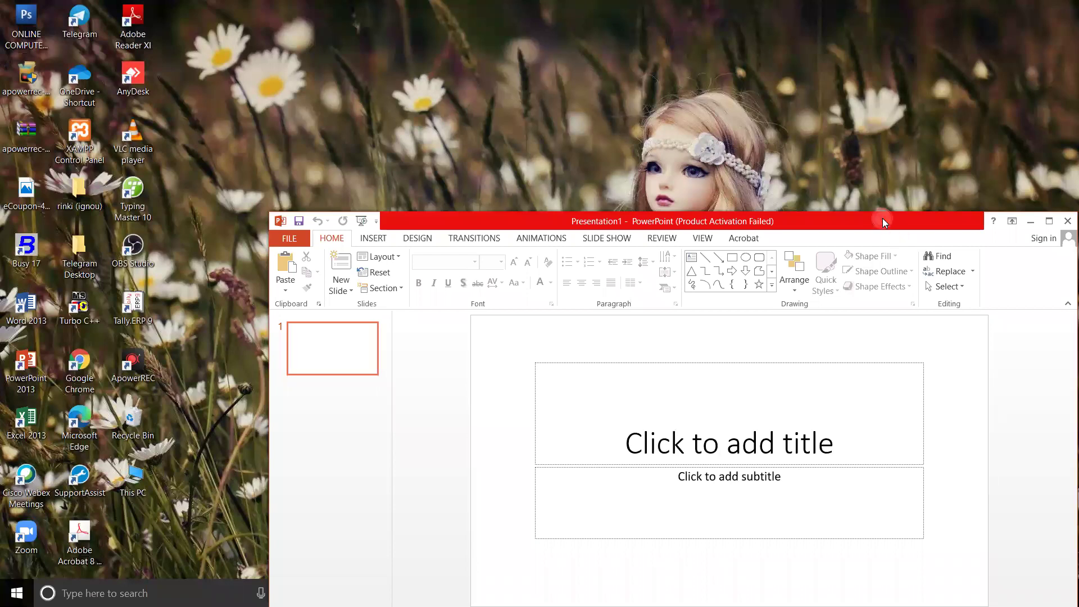
pyautogui.moveTo(883, 219); pyautogui.dragTo(740, 88)
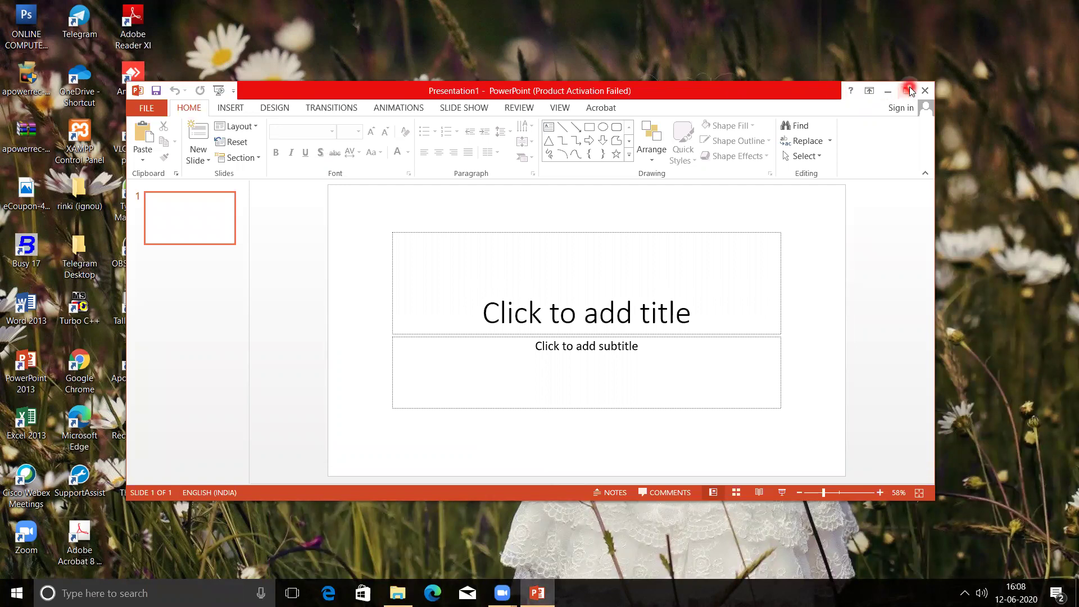
pyautogui.click(909, 91)
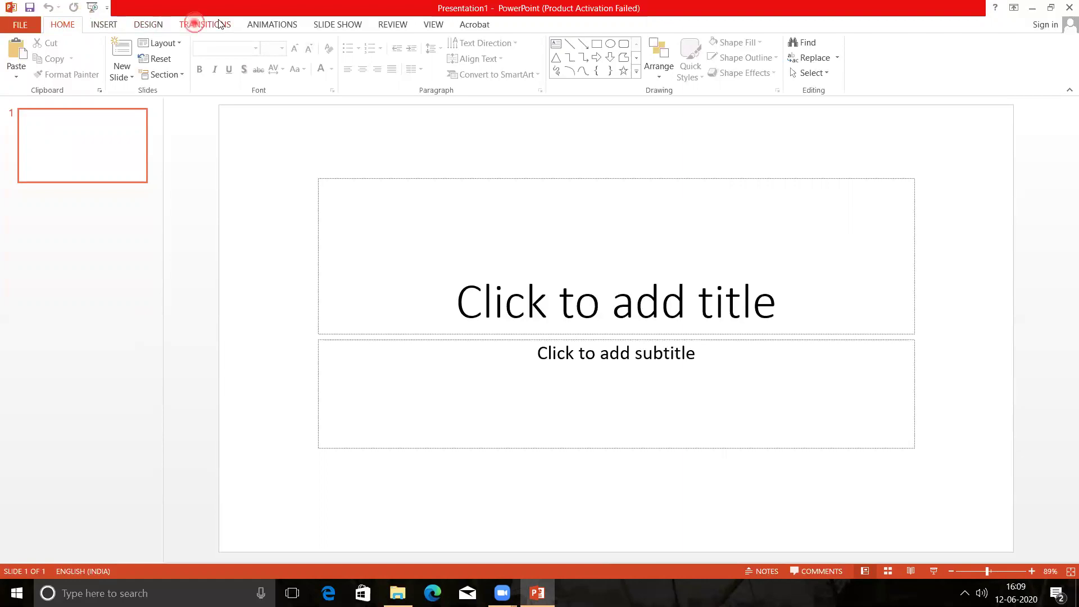
# Look at the Transitions and Home ribbons, then open the File view's recent presentations list.
pyautogui.click(198, 24)
pyautogui.click(70, 24)
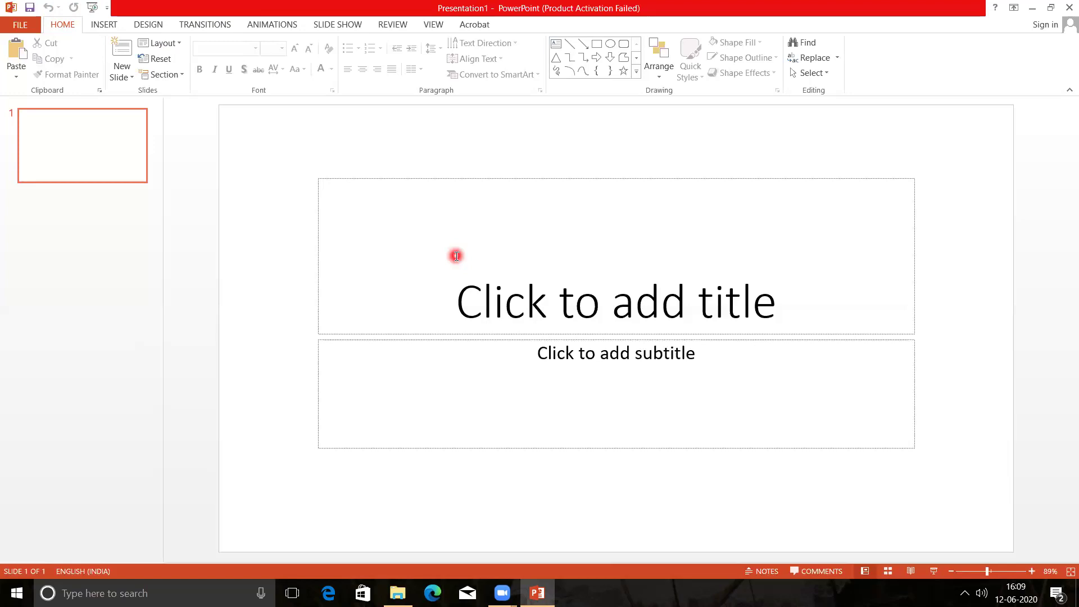
pyautogui.click(25, 25)
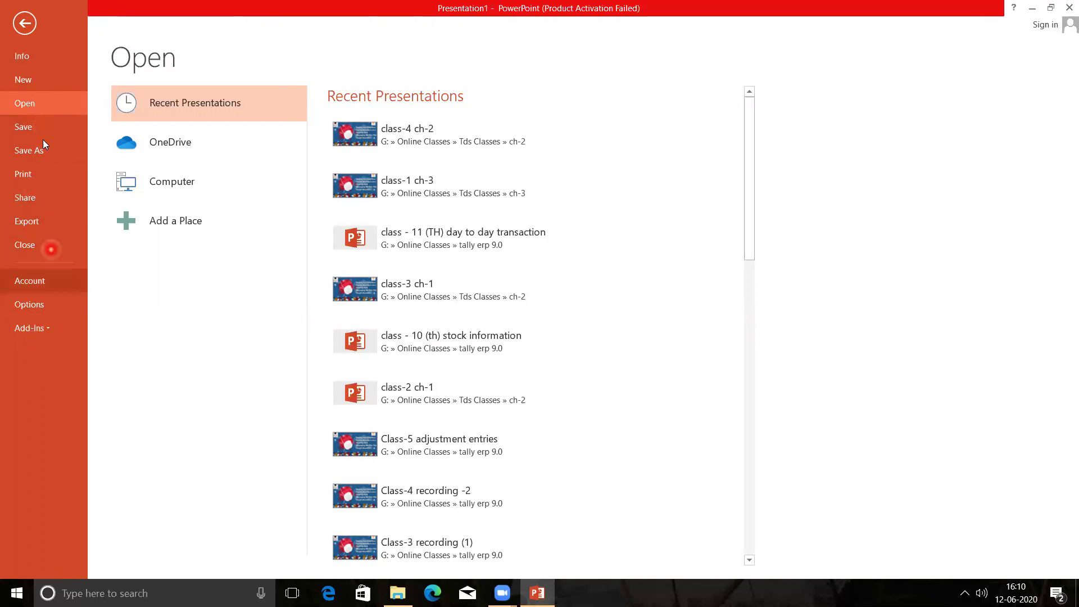
# Leave the backstage view and return to the blank title slide.
pyautogui.click(24, 25)
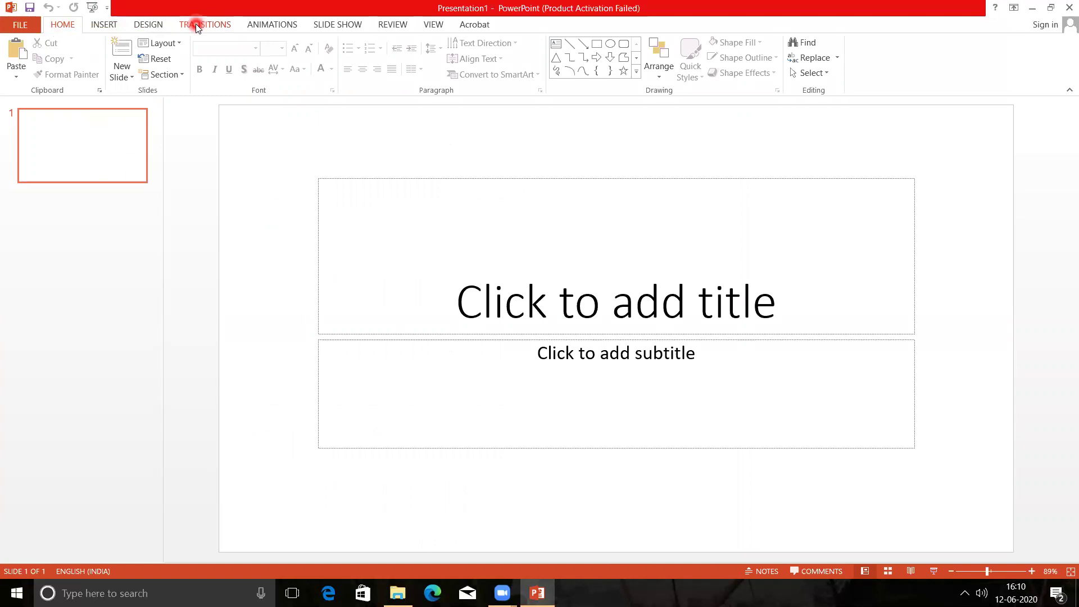
pyautogui.click(101, 25)
pyautogui.click(140, 26)
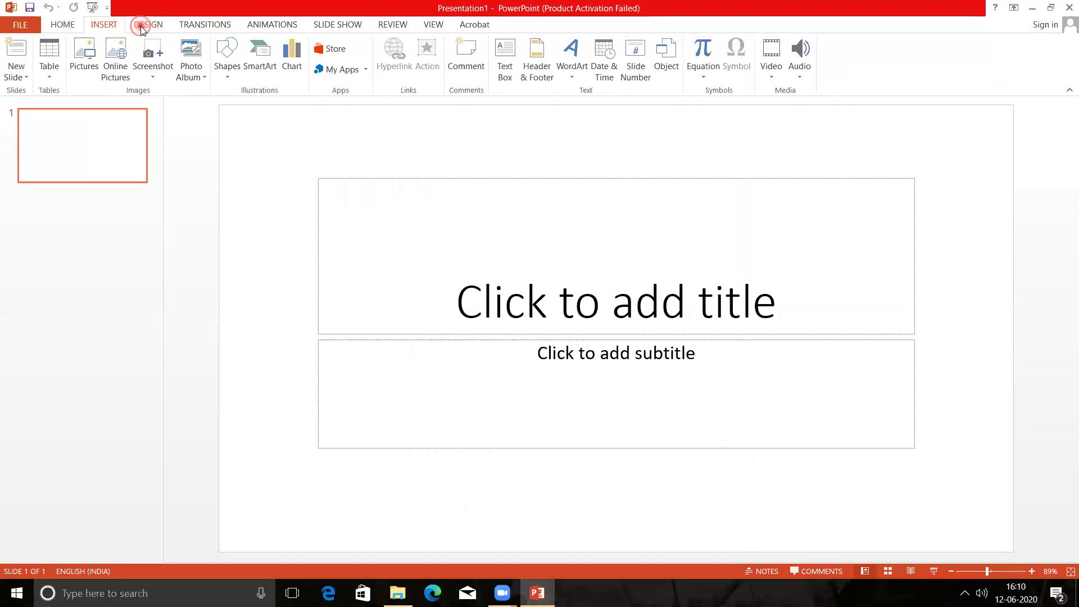
pyautogui.click(196, 26)
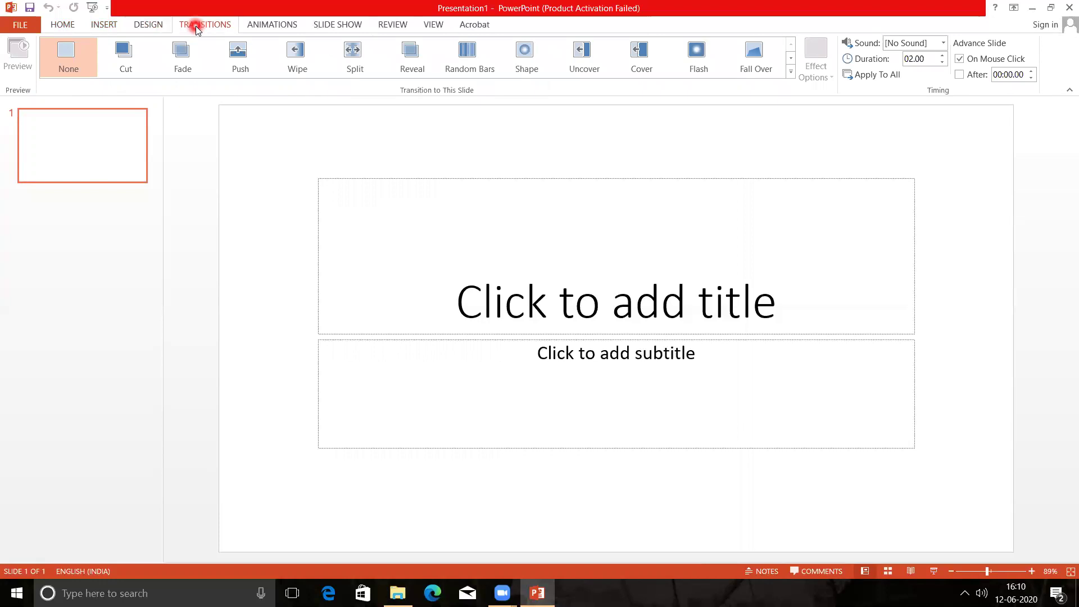
pyautogui.click(266, 24)
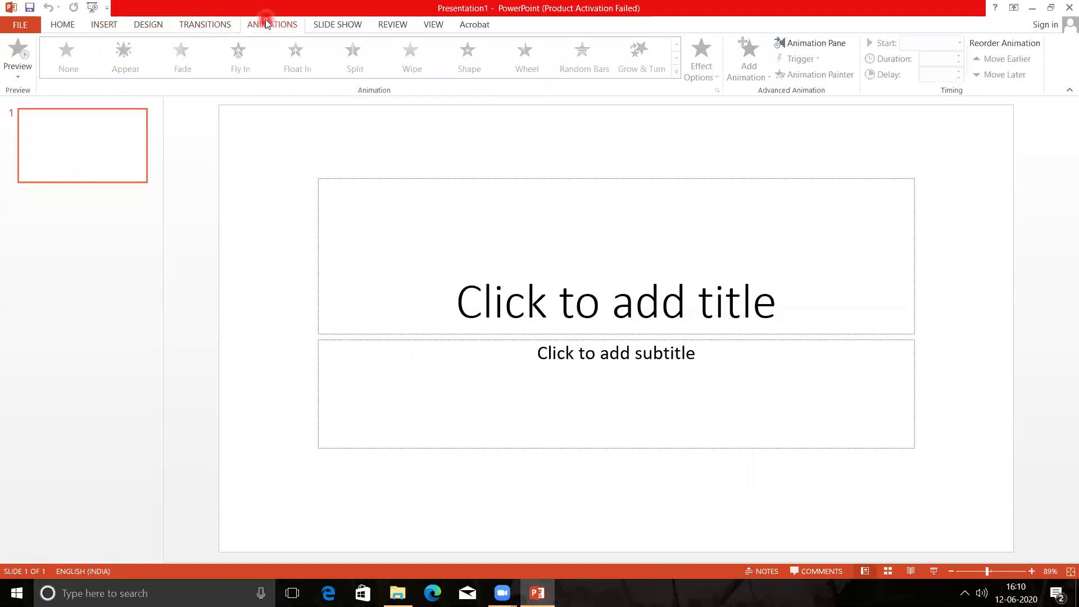
pyautogui.click(62, 25)
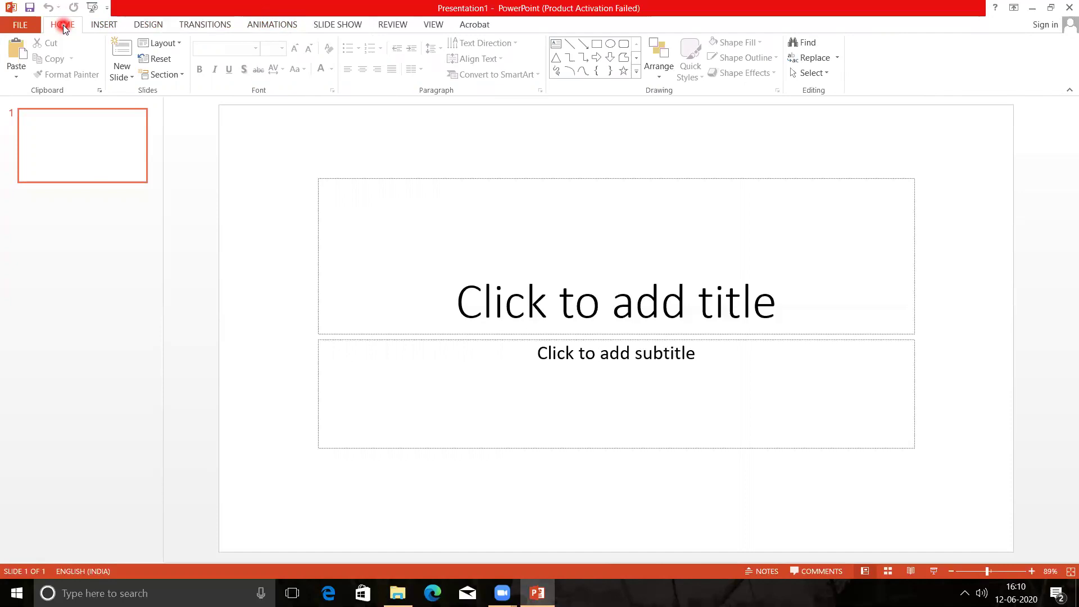
# Select slide 1 of the new blank presentation.
pyautogui.click(243, 236)
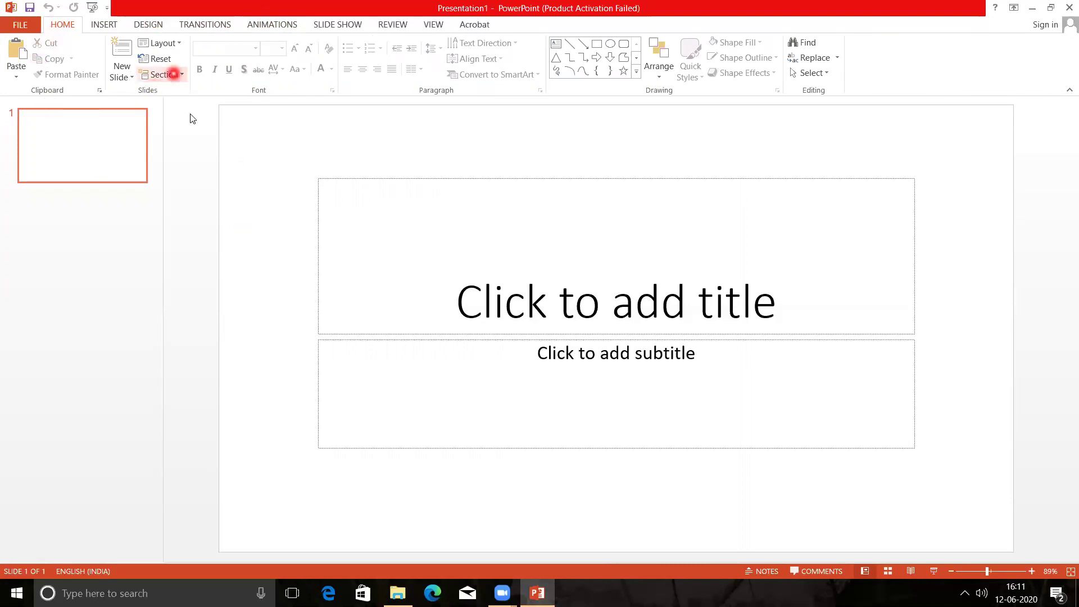
pyautogui.click(41, 114)
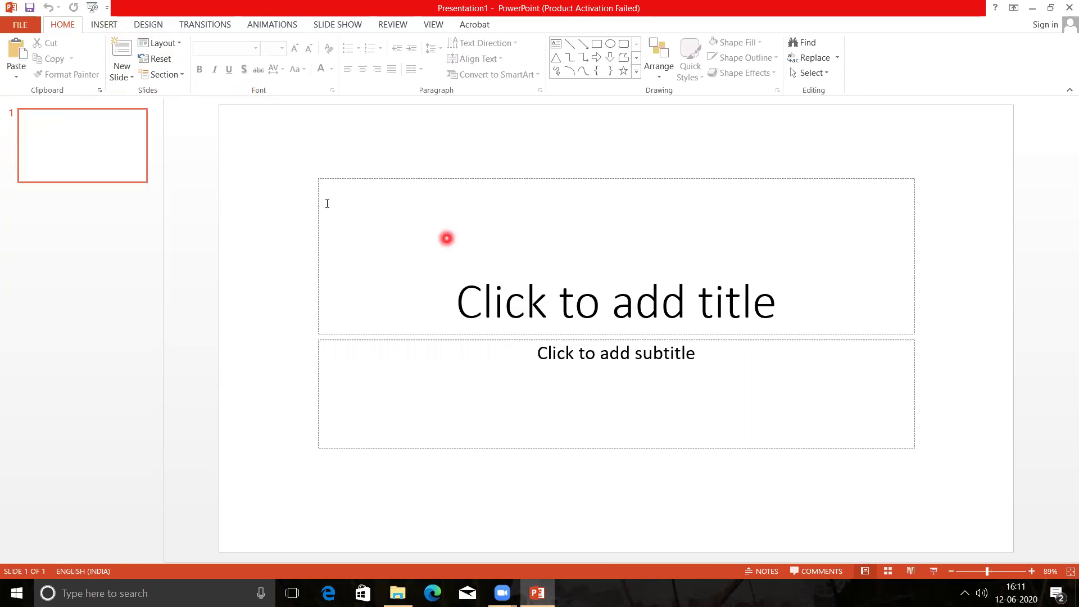
pyautogui.click(109, 149)
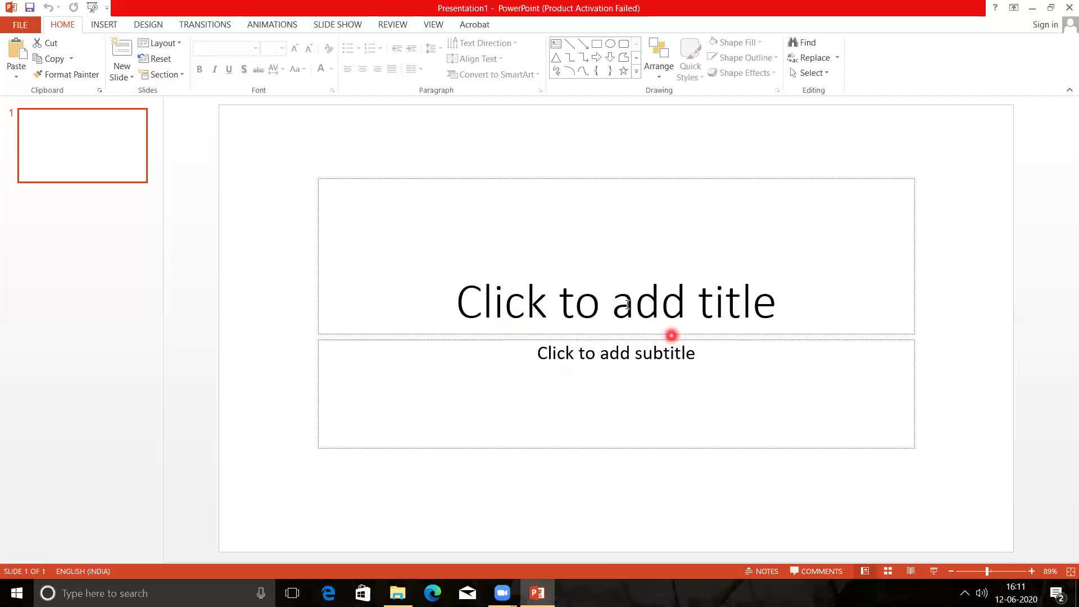
# Type 'computer' as the title and 'Computer' plus several rows of dots as the subtitle.
pyautogui.click(587, 318)
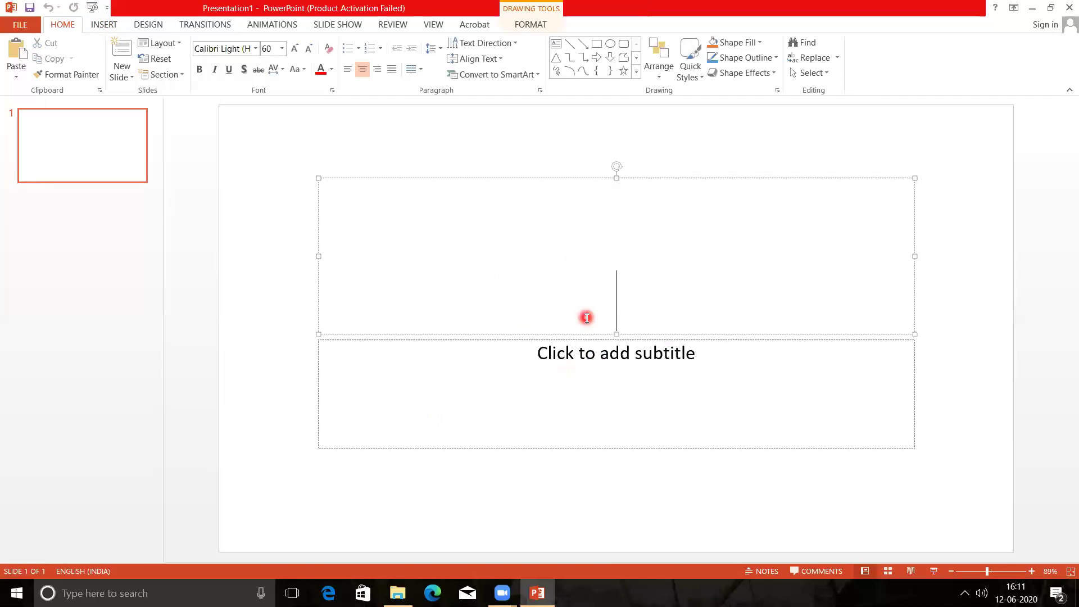
pyautogui.write('computer')
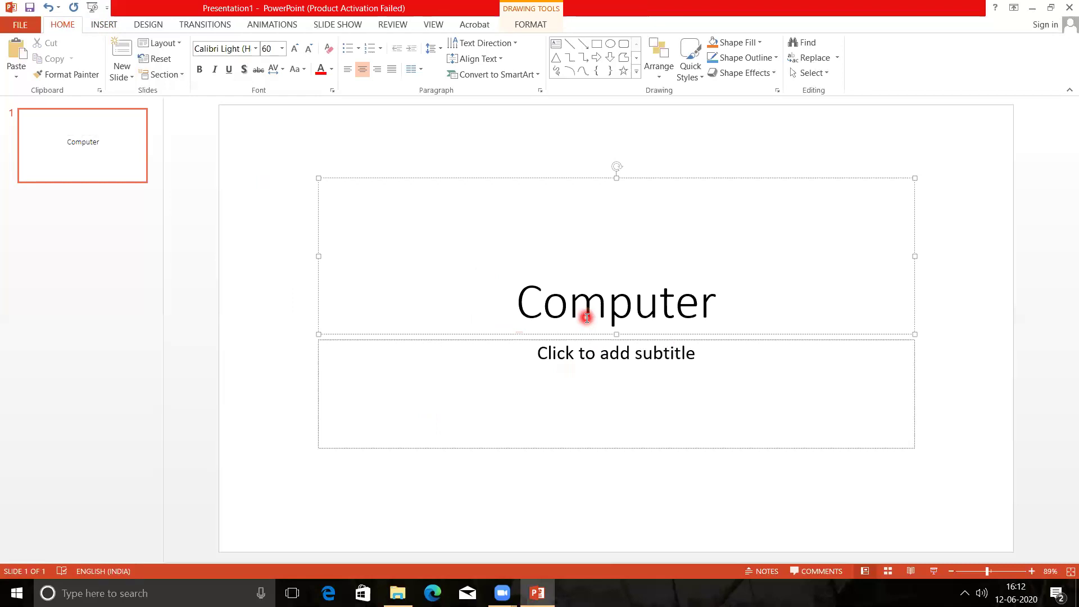
pyautogui.click(587, 356)
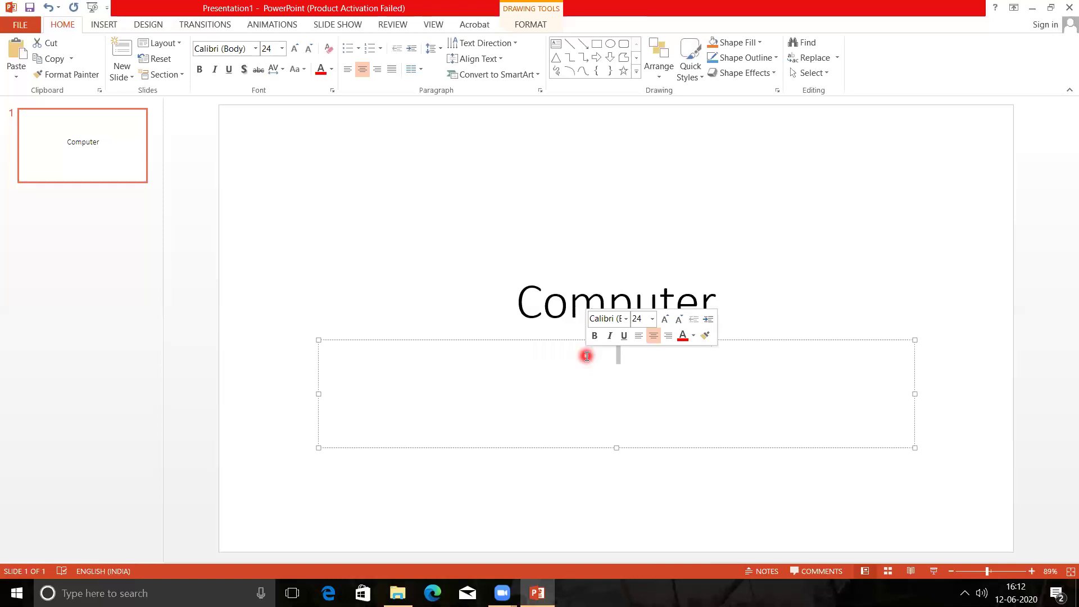
pyautogui.write('compy')
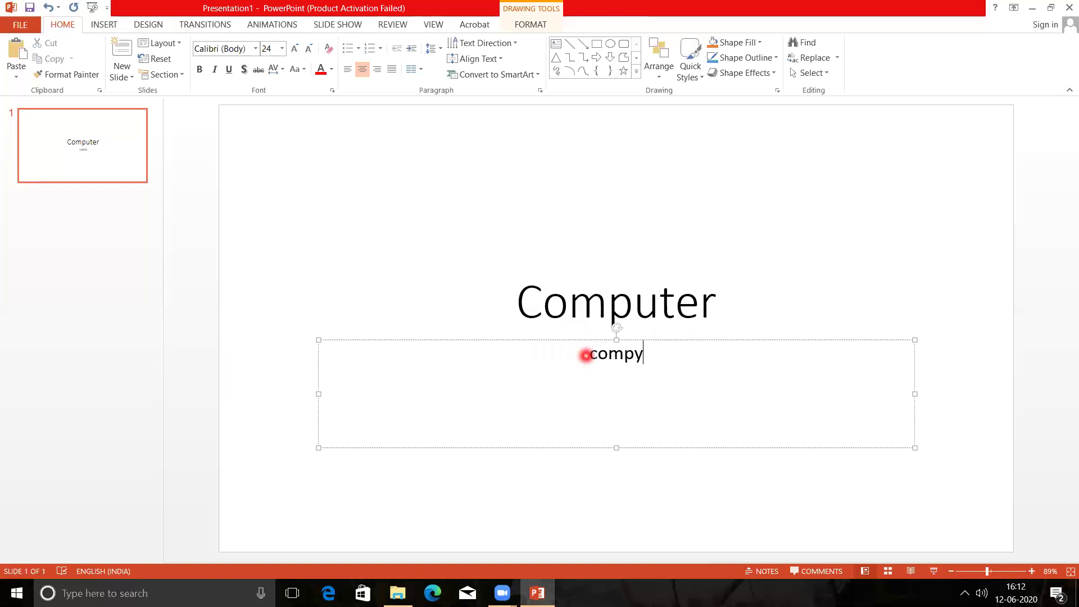
pyautogui.press('BackSpace')
pyautogui.write('uter')
pyautogui.press('BackSpace')
pyautogui.write('....................................................................................................................................................................................................................................................................................................................................................................')
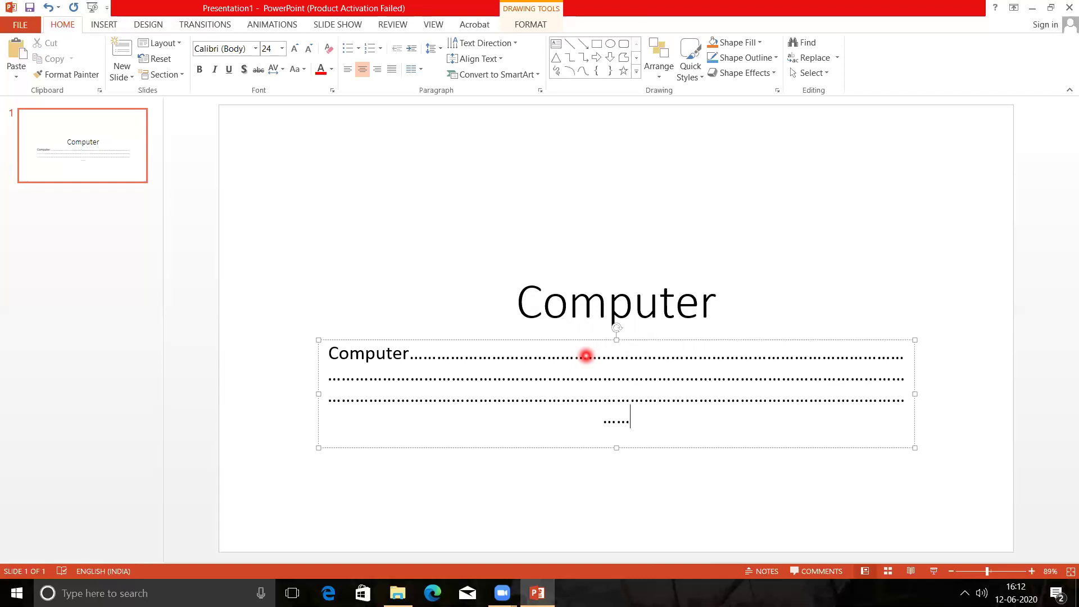
# Select the title word Computer and apply the Arial Rounded MT Bold font.
pyautogui.click(585, 316)
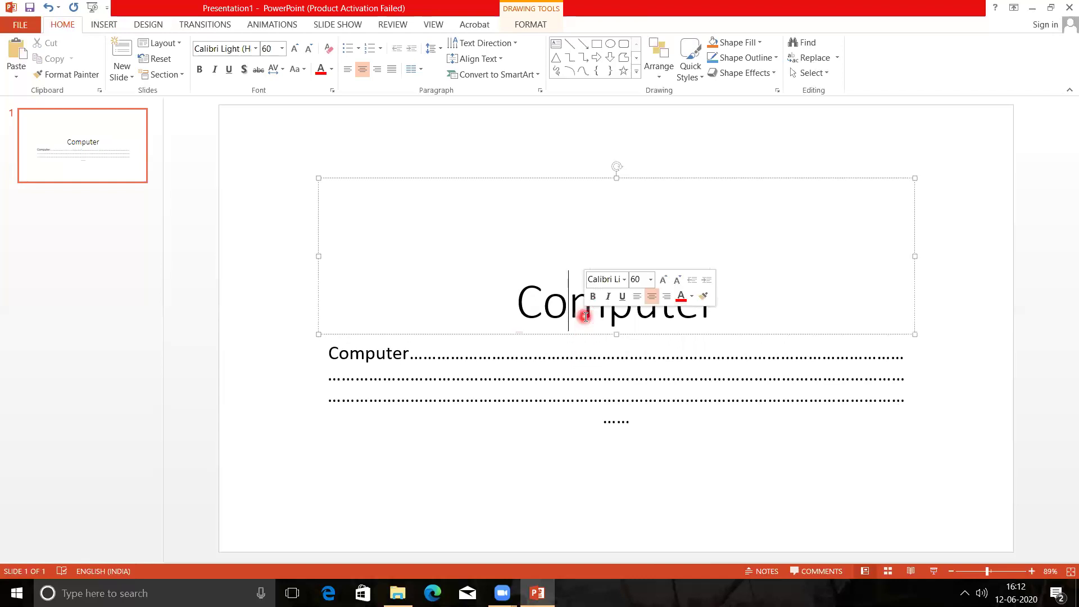
pyautogui.click(550, 376)
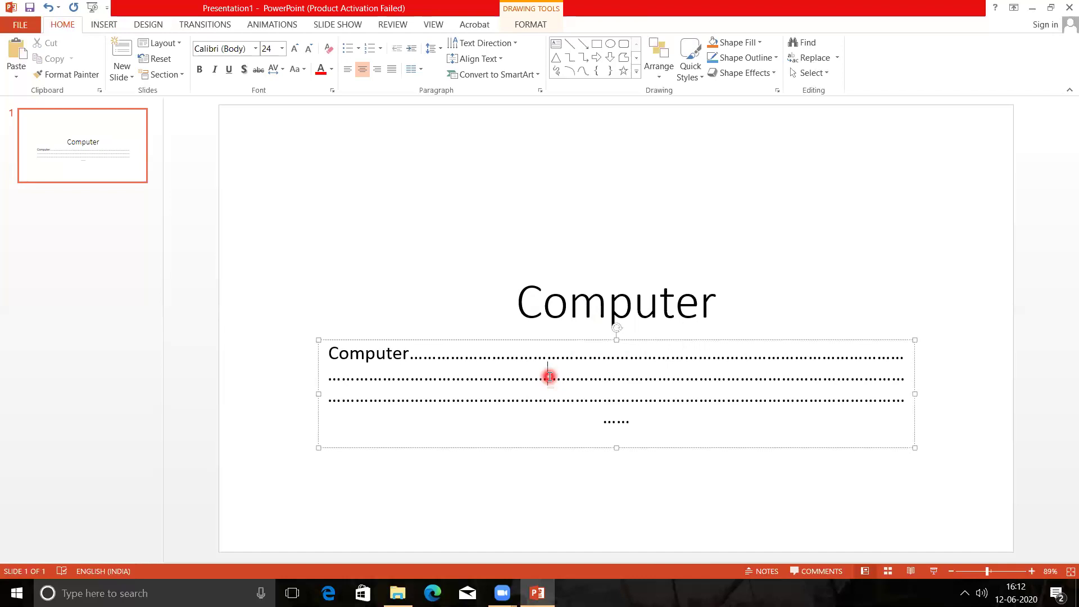
pyautogui.click(354, 277)
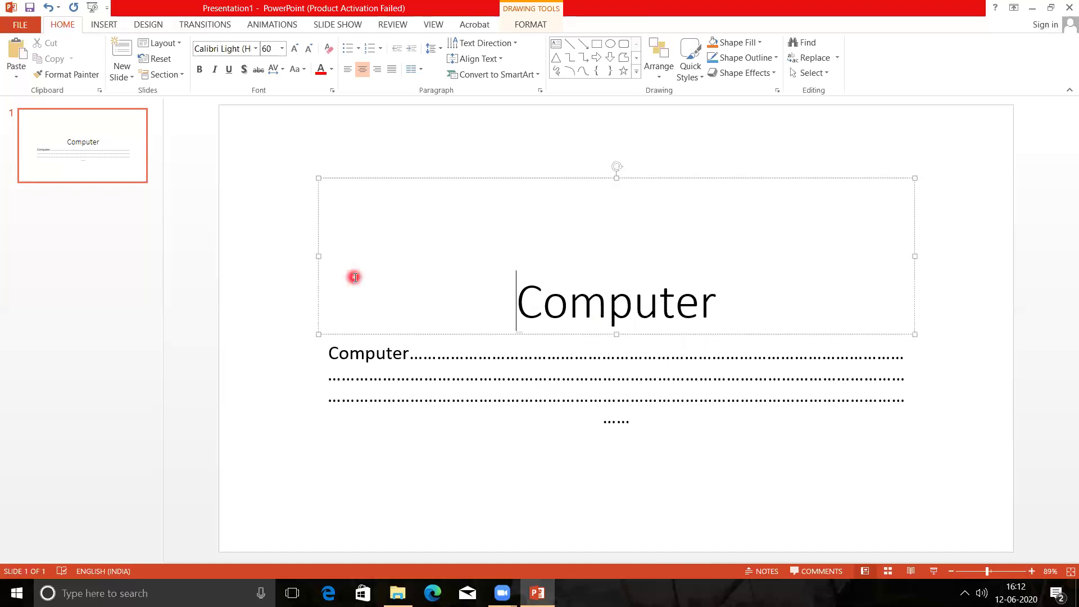
pyautogui.click(272, 268)
pyautogui.click(578, 309)
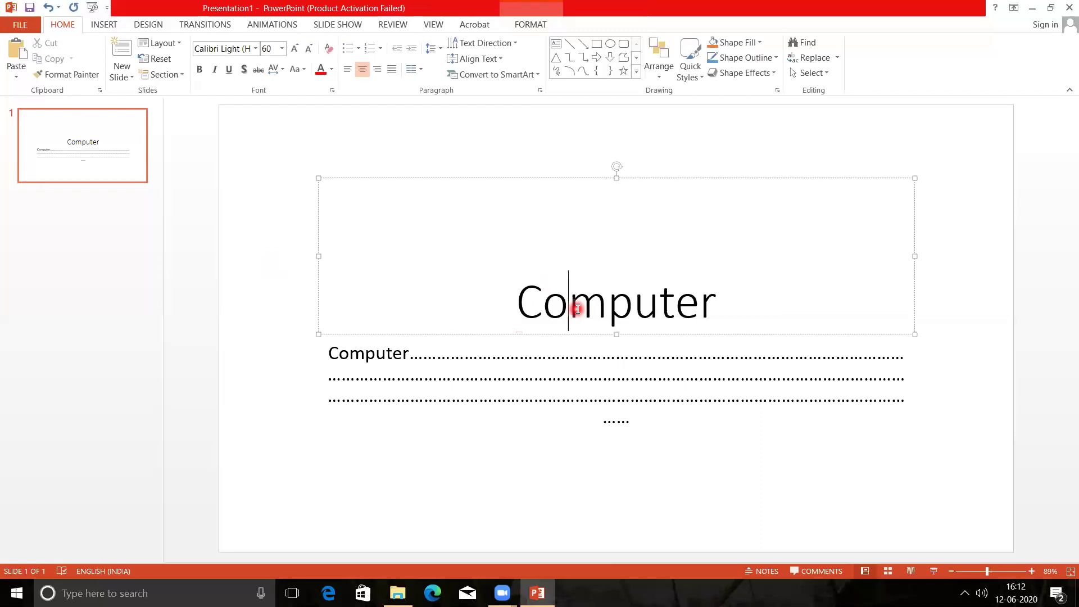
pyautogui.doubleClick(578, 309)
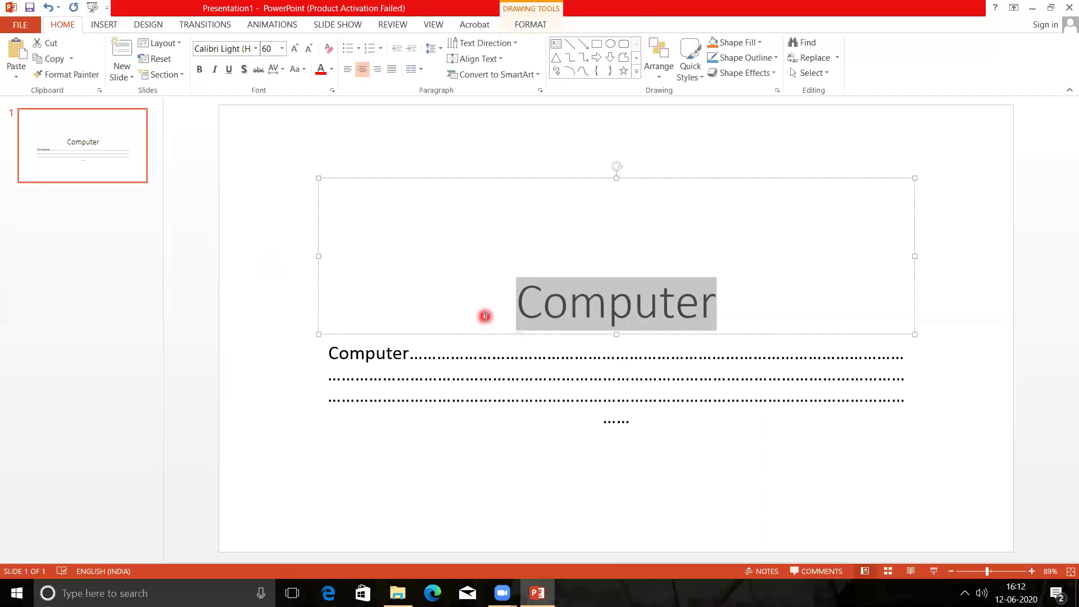
pyautogui.doubleClick(566, 311)
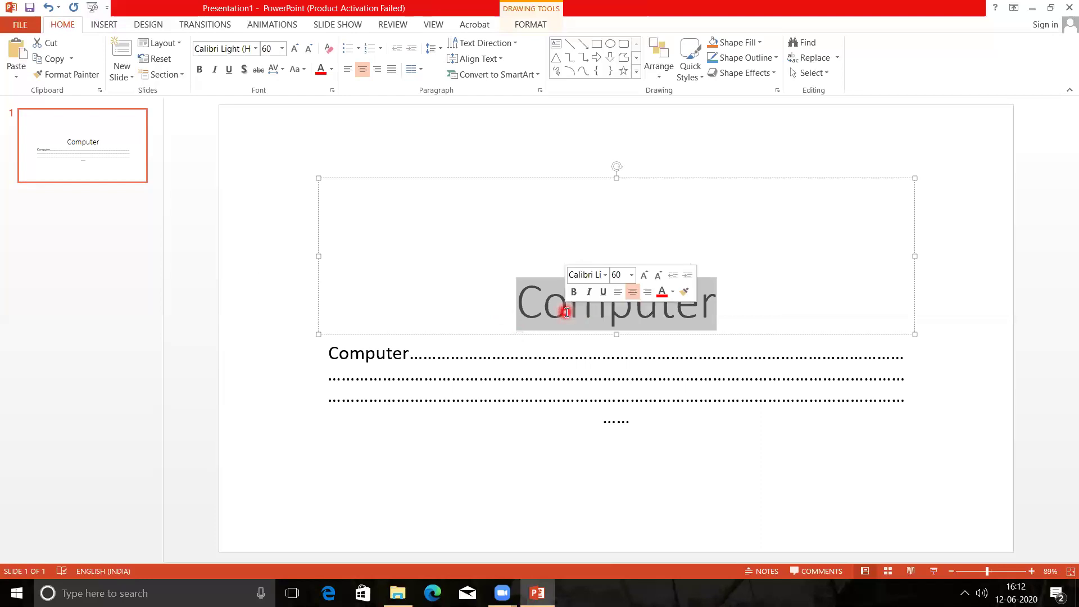
pyautogui.doubleClick(528, 315)
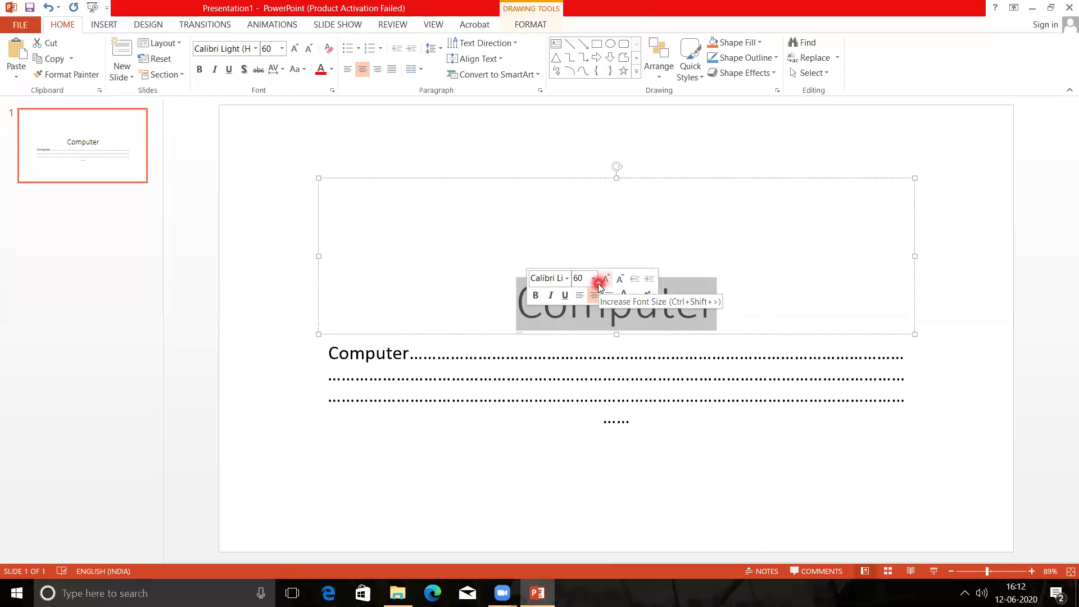
pyautogui.click(566, 278)
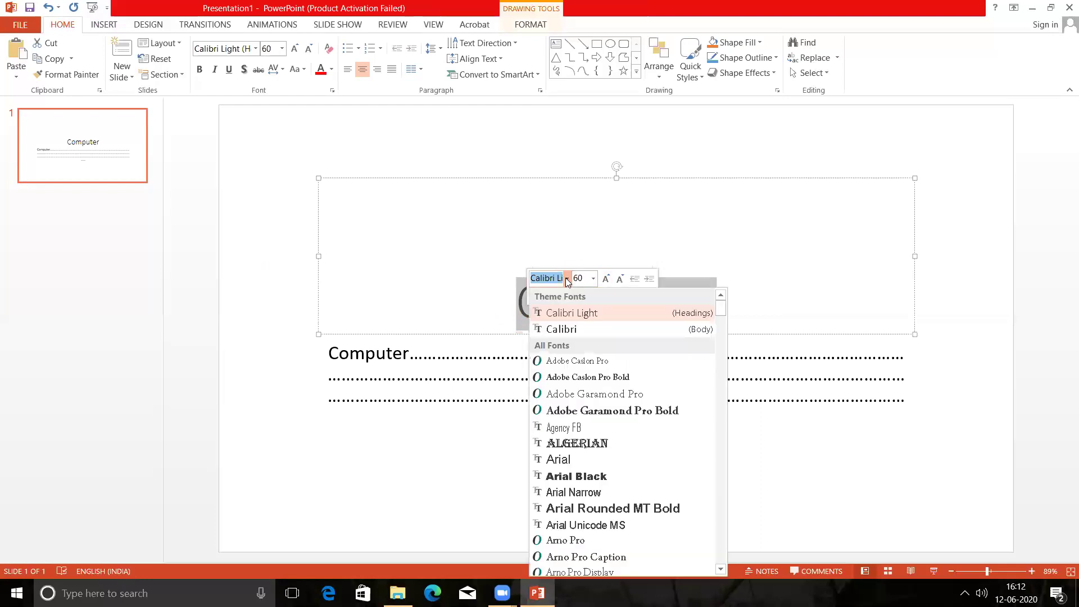
pyautogui.click(590, 509)
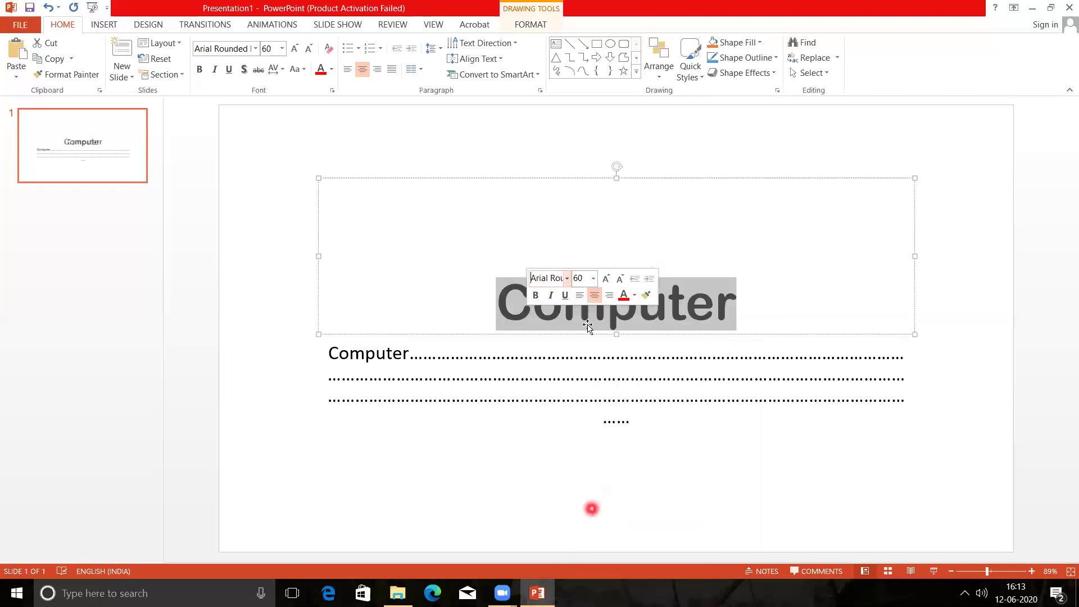
# Set the title size to 72 pt and center-align it.
pyautogui.click(606, 279)
pyautogui.click(606, 278)
pyautogui.click(606, 279)
pyautogui.click(605, 279)
pyautogui.click(605, 279)
pyautogui.click(605, 279)
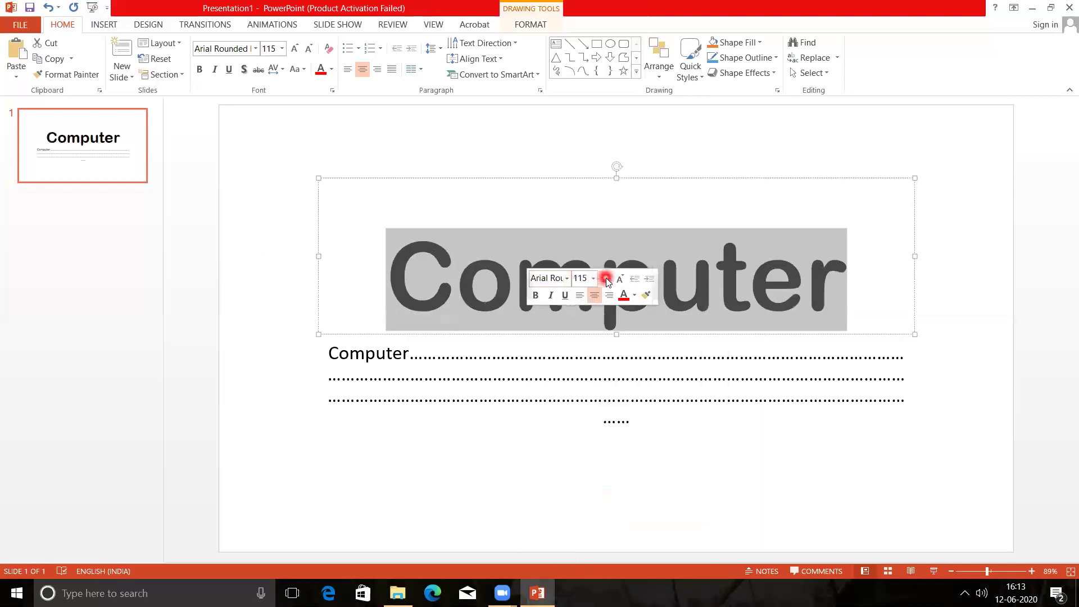
pyautogui.click(618, 278)
pyautogui.click(618, 278)
pyautogui.click(619, 279)
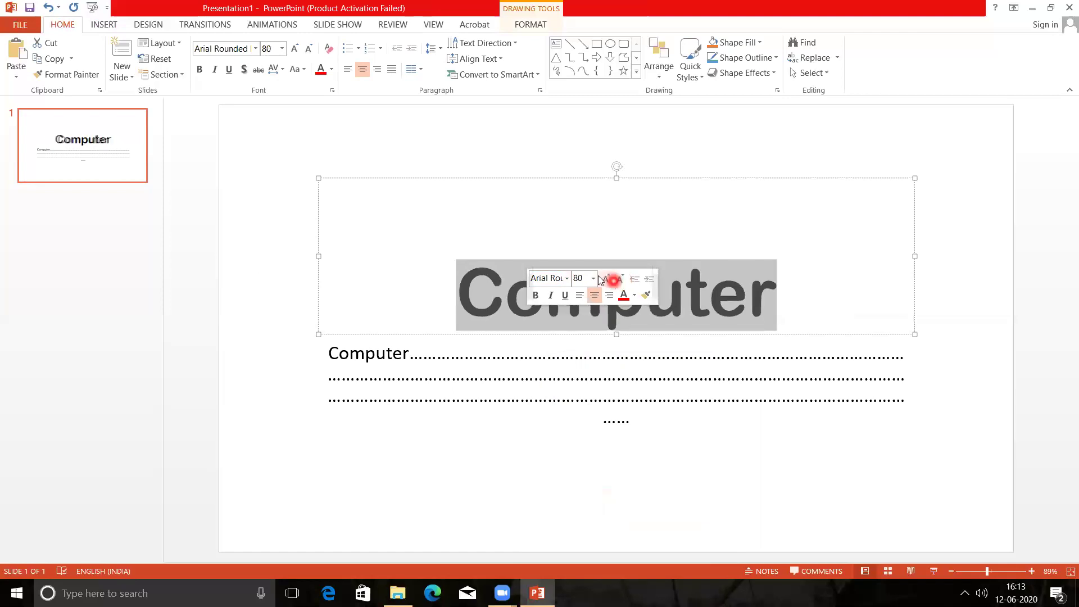
pyautogui.click(593, 278)
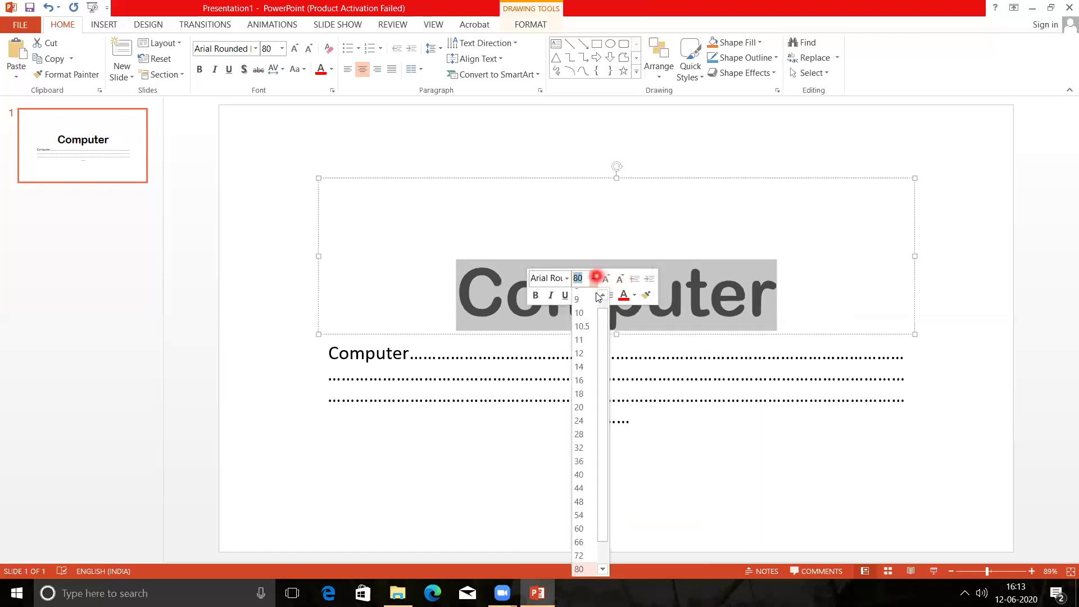
pyautogui.click(580, 556)
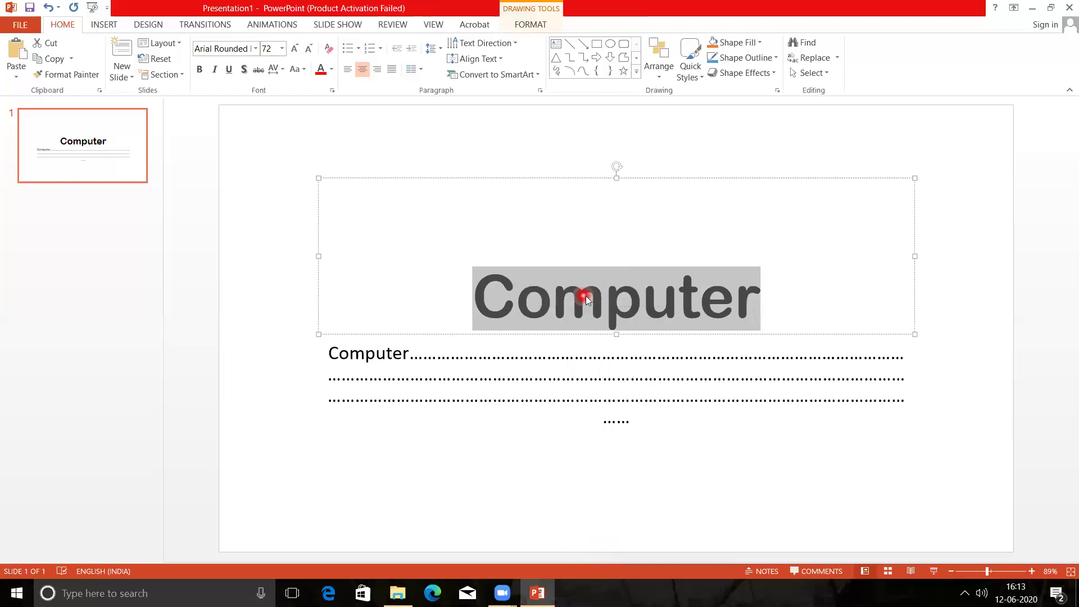
pyautogui.hotkey('ctrl', 'l')
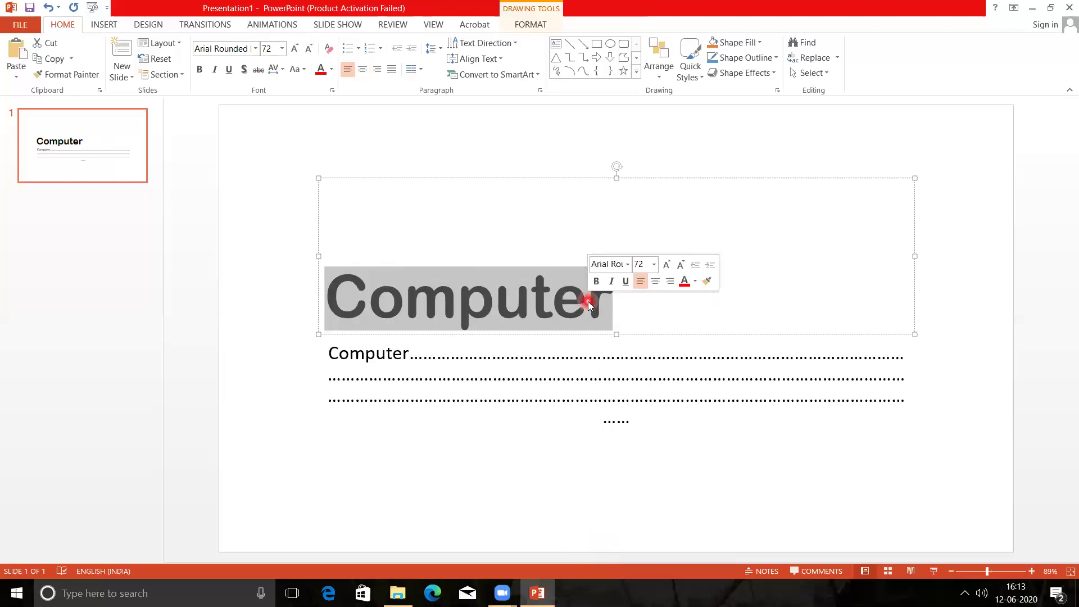
pyautogui.click(655, 281)
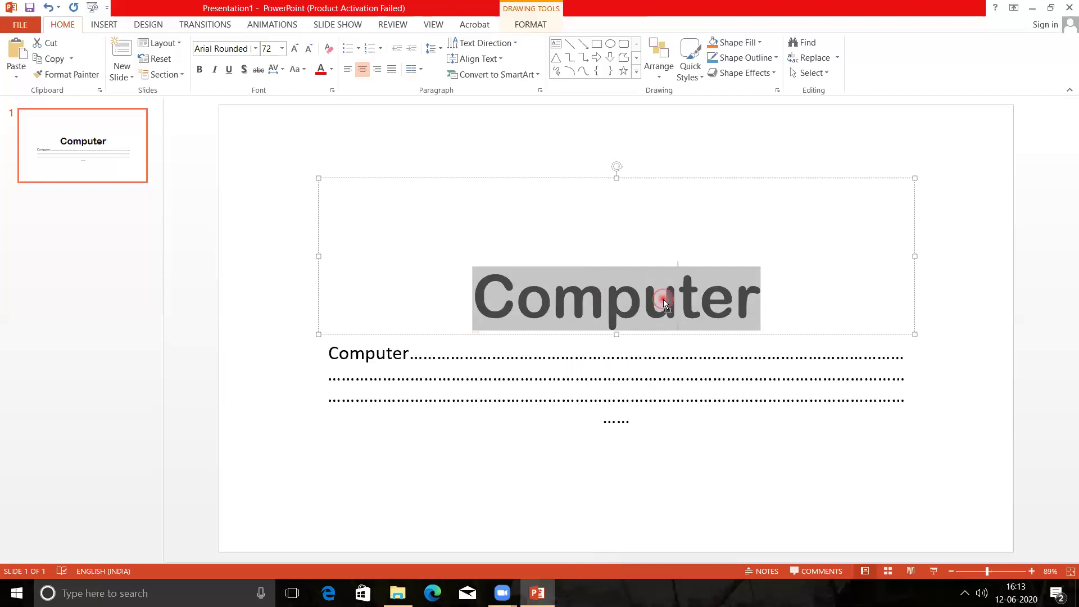
# Colour the title text green and make it bold.
pyautogui.click(663, 299)
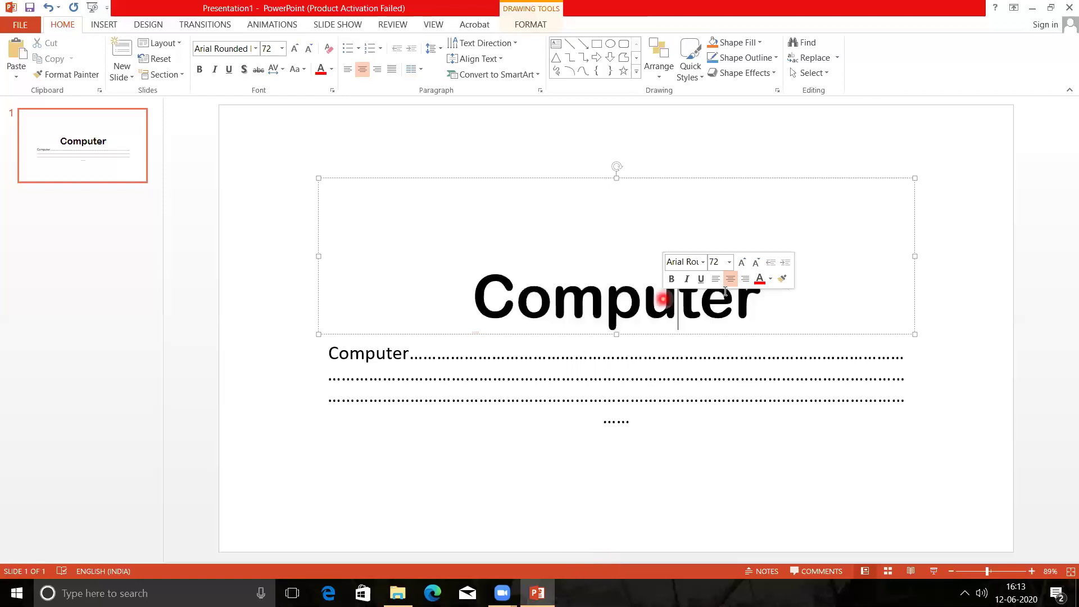
pyautogui.click(771, 279)
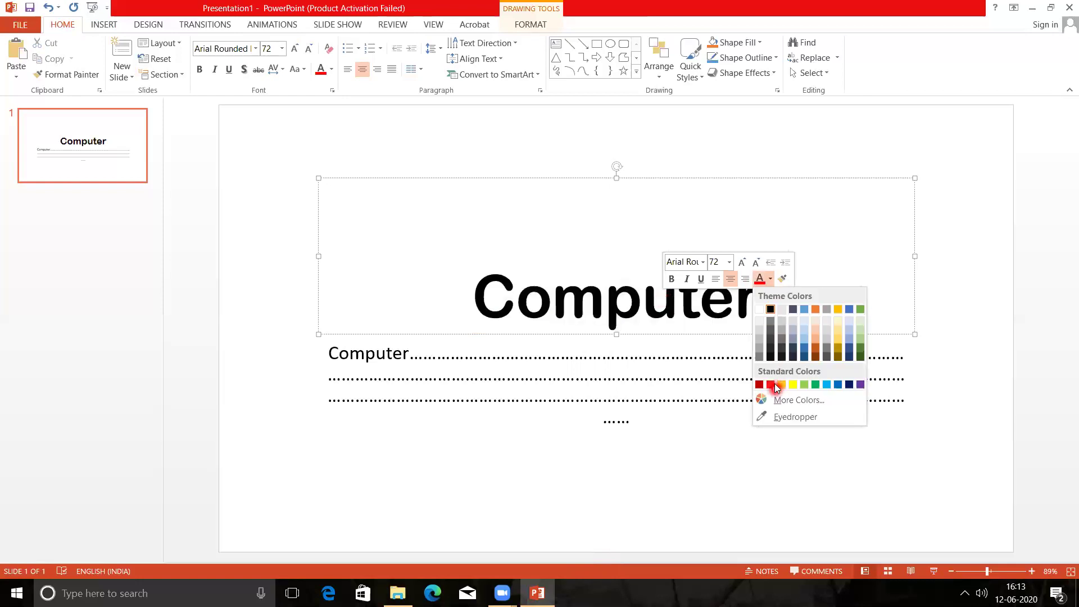
pyautogui.click(815, 384)
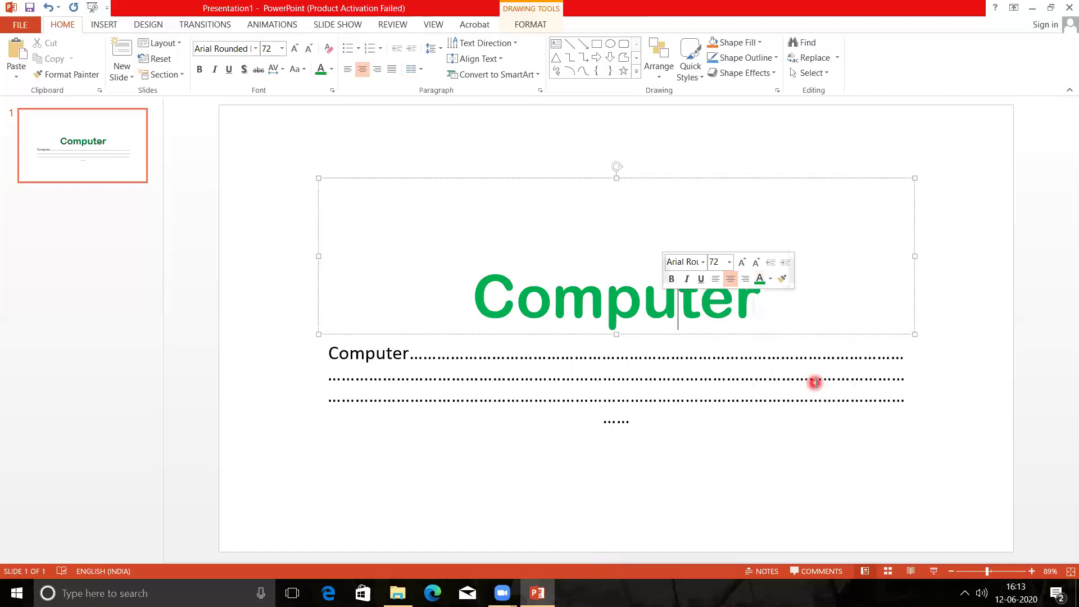
pyautogui.click(672, 278)
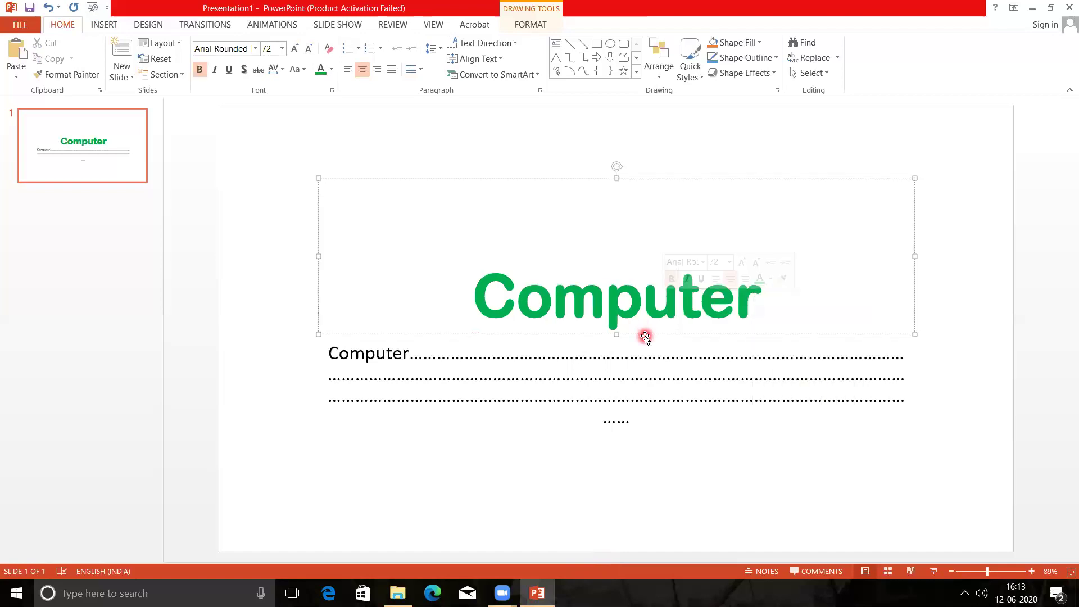
# Underline the title and change its case to UPPERCASE.
pyautogui.click(602, 304)
pyautogui.doubleClick(601, 304)
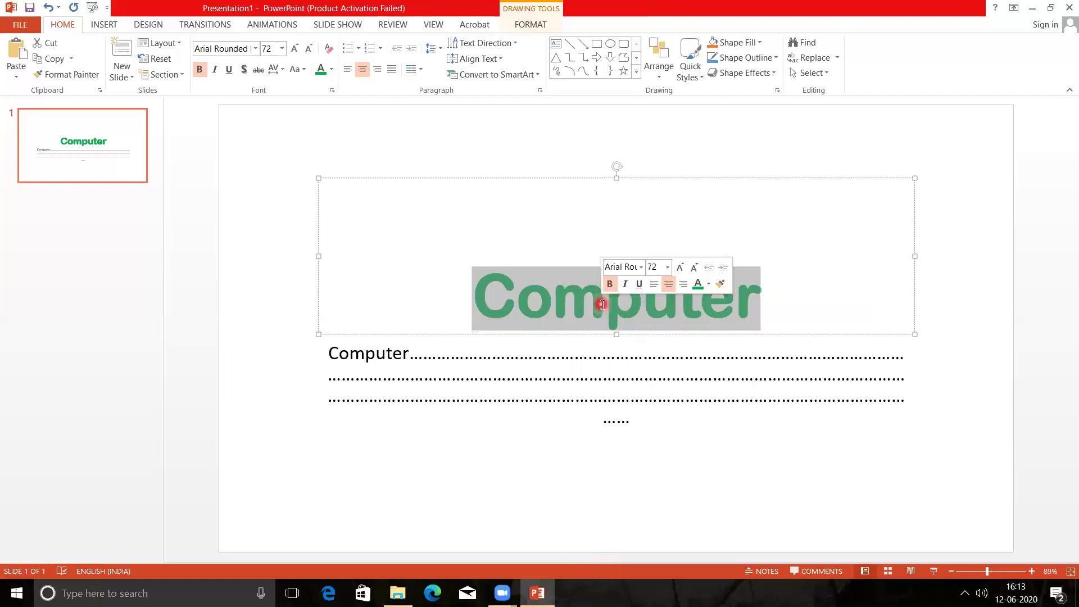
pyautogui.click(642, 287)
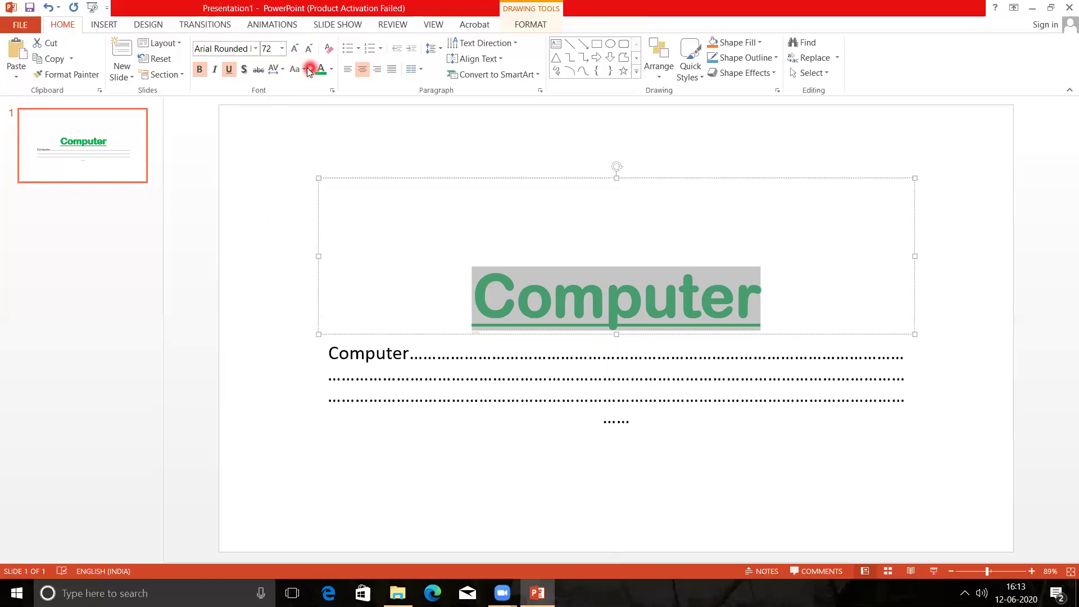
pyautogui.click(307, 69)
pyautogui.click(341, 118)
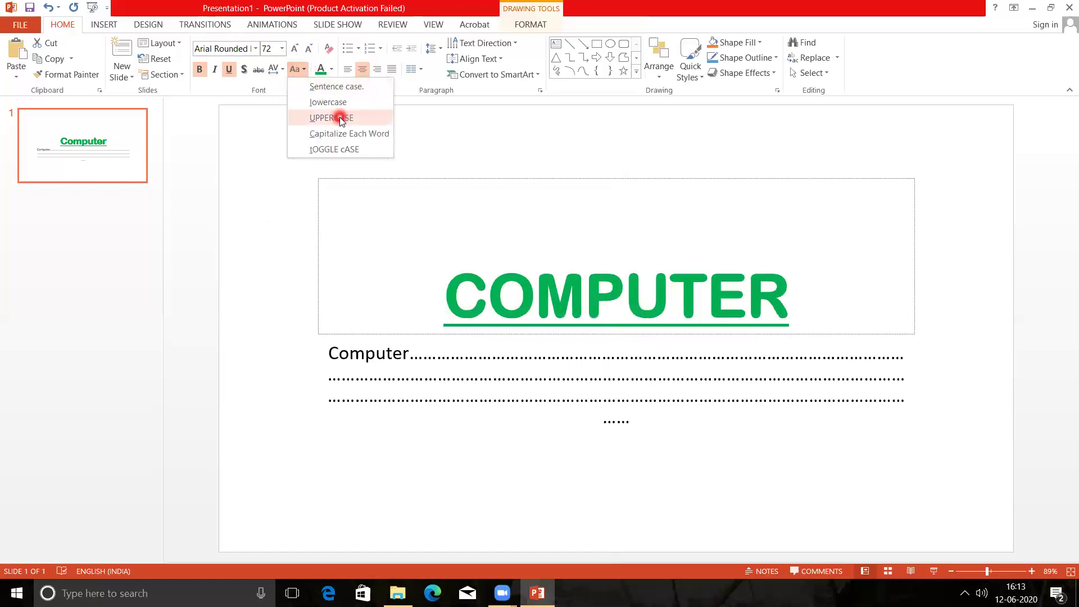
pyautogui.click(341, 118)
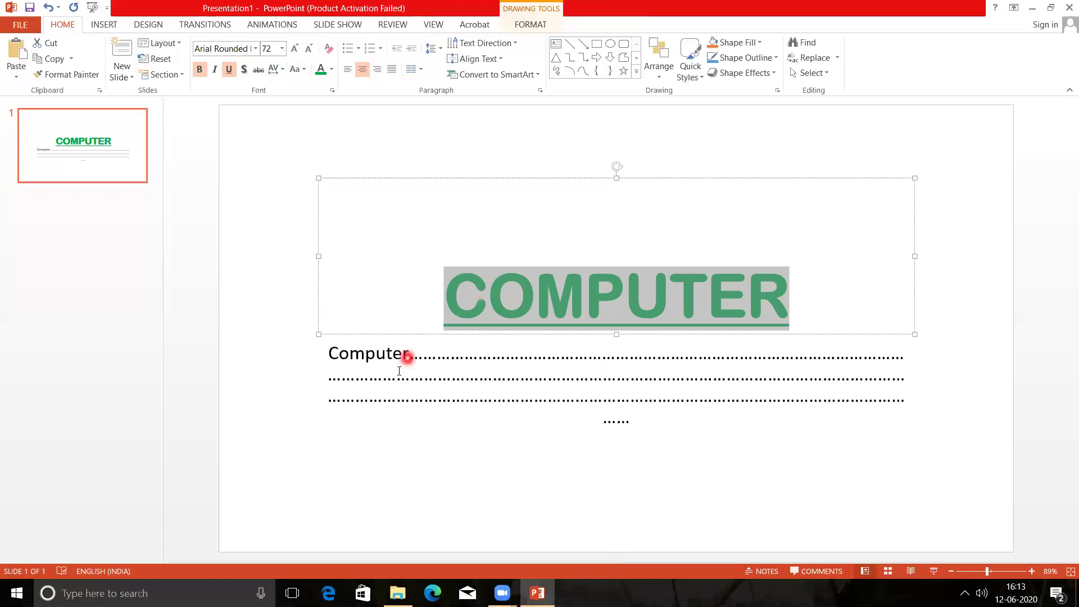
# Select the dotted subtitle text and set it to Adobe Garamond Pro.
pyautogui.tripleClick(356, 351)
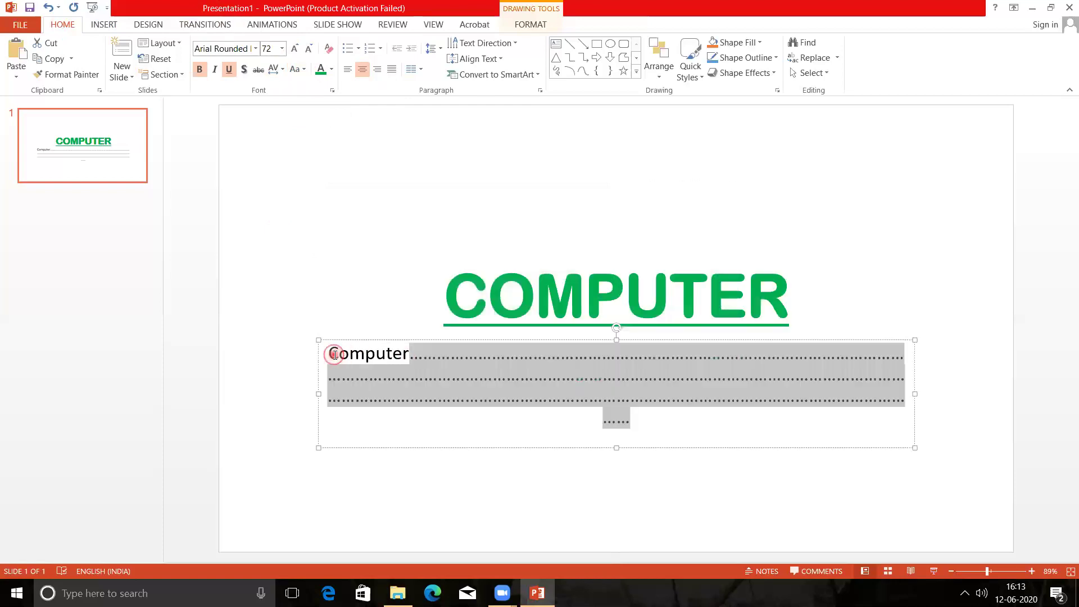
pyautogui.click(336, 354)
pyautogui.tripleClick(335, 355)
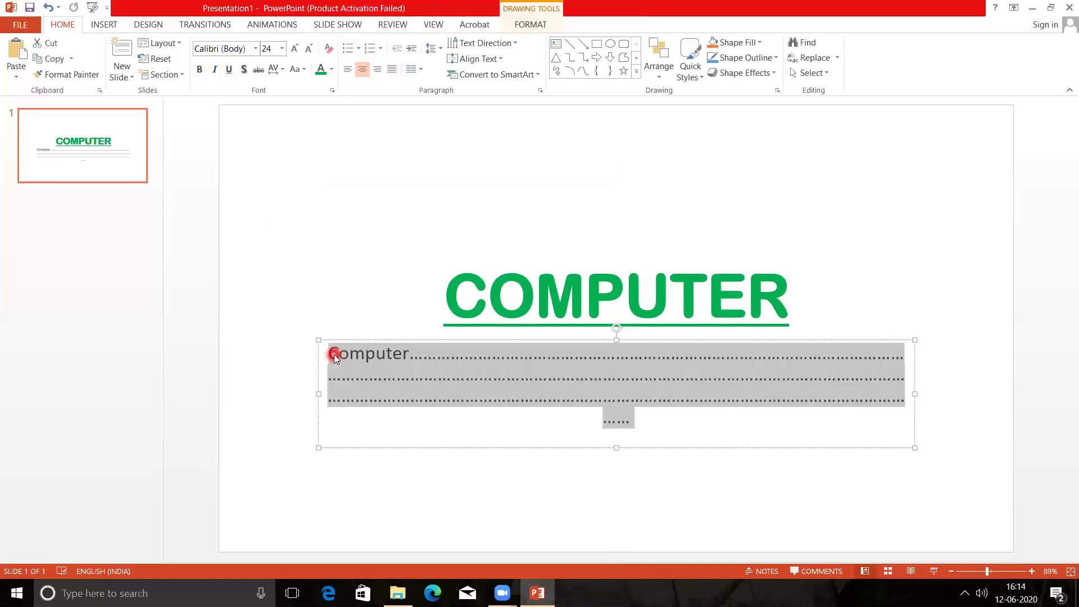
pyautogui.click(254, 49)
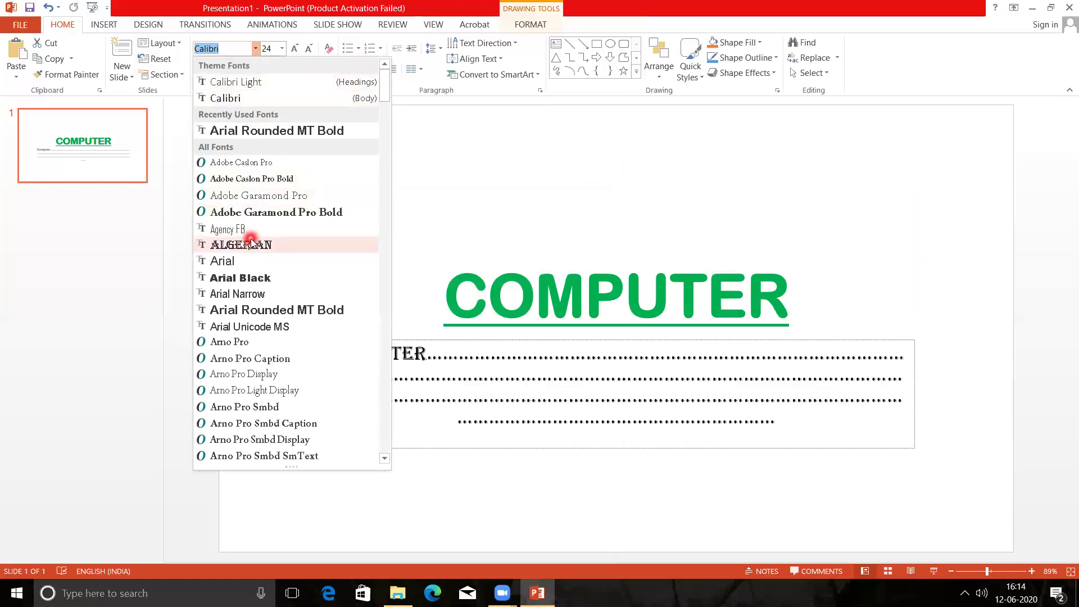
pyautogui.click(246, 195)
# Make the subtitle 28 pt, bold, dark-coloured and centred.
pyautogui.hotkey('ctrl', 'a')
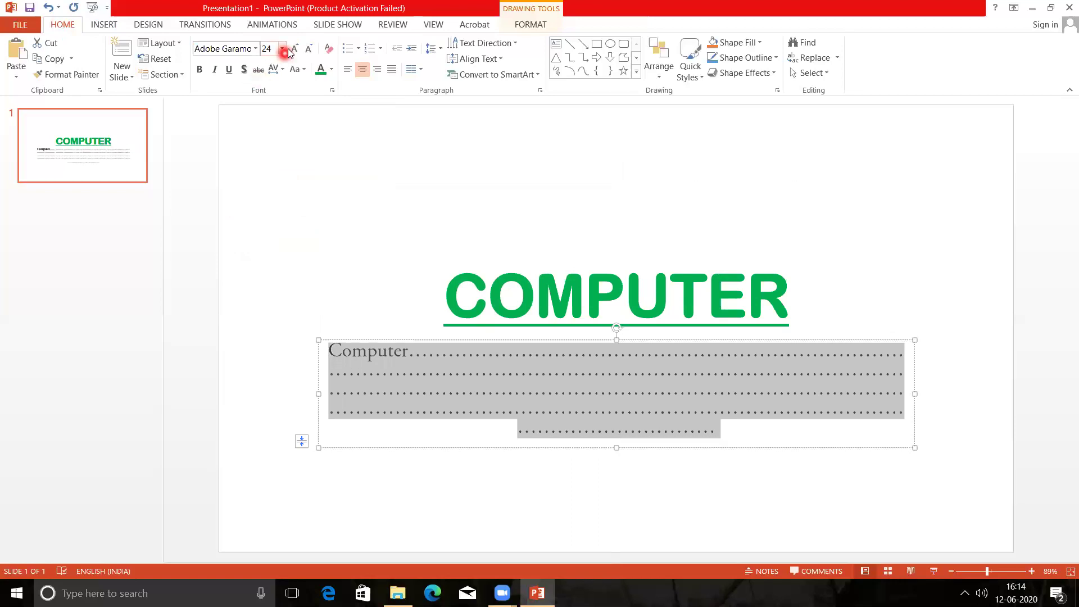
pyautogui.click(293, 49)
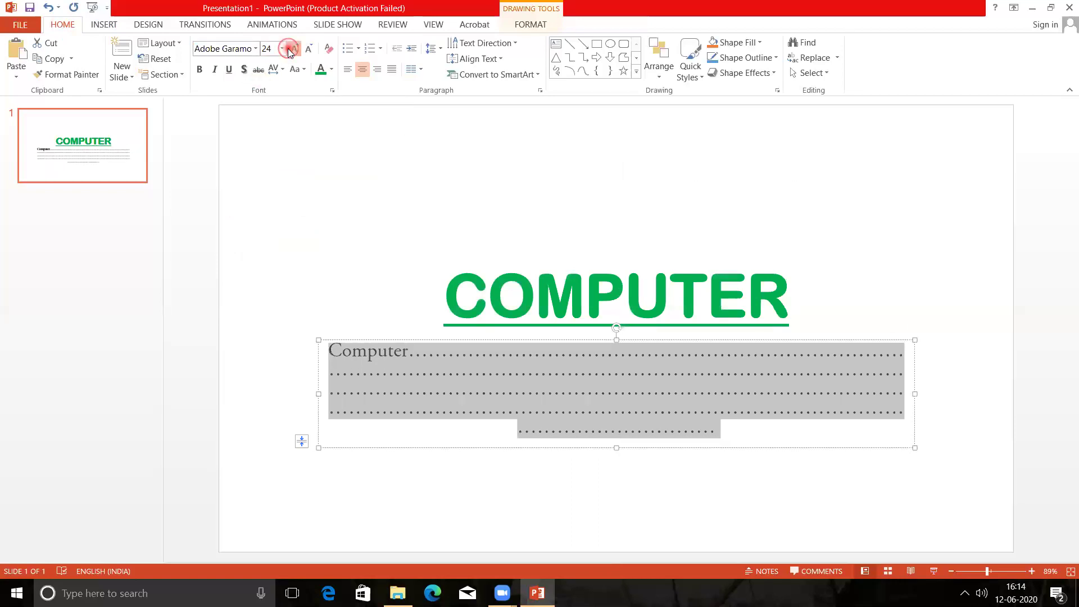
pyautogui.click(199, 71)
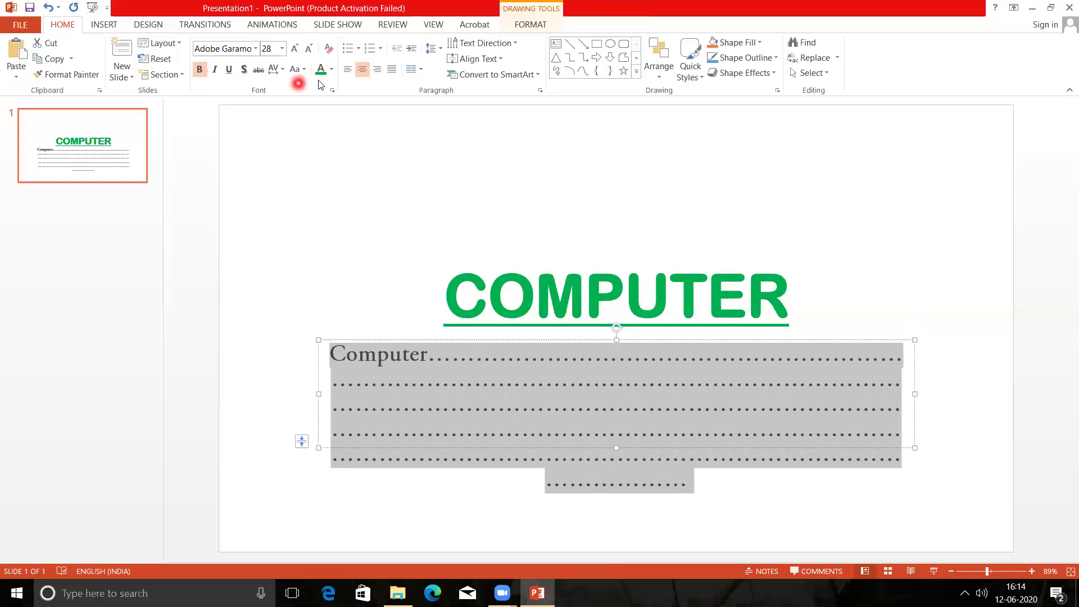
pyautogui.click(331, 69)
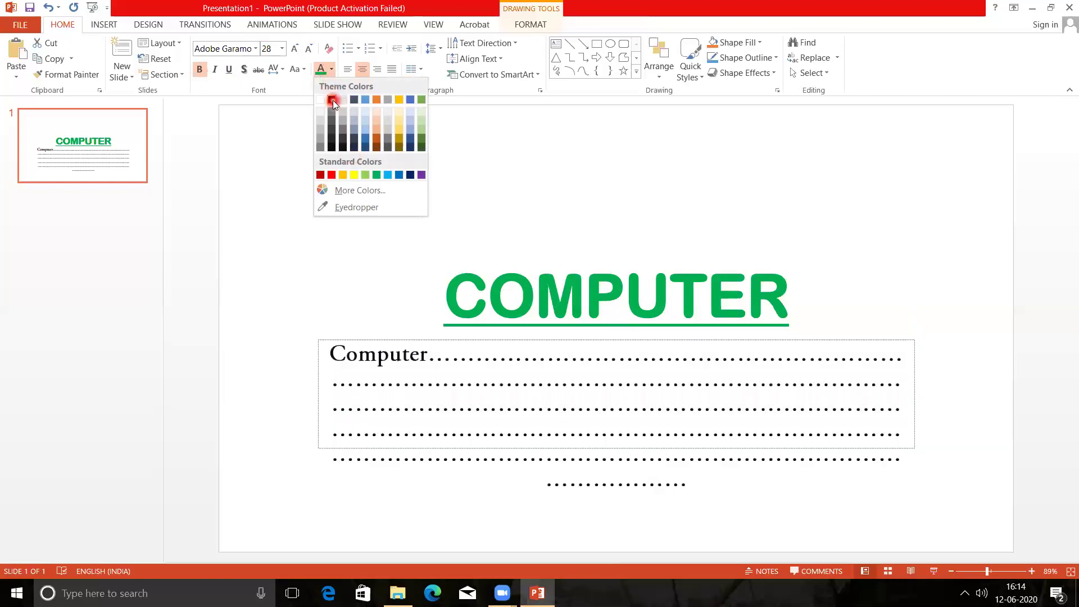
pyautogui.click(332, 100)
pyautogui.click(351, 72)
pyautogui.click(366, 70)
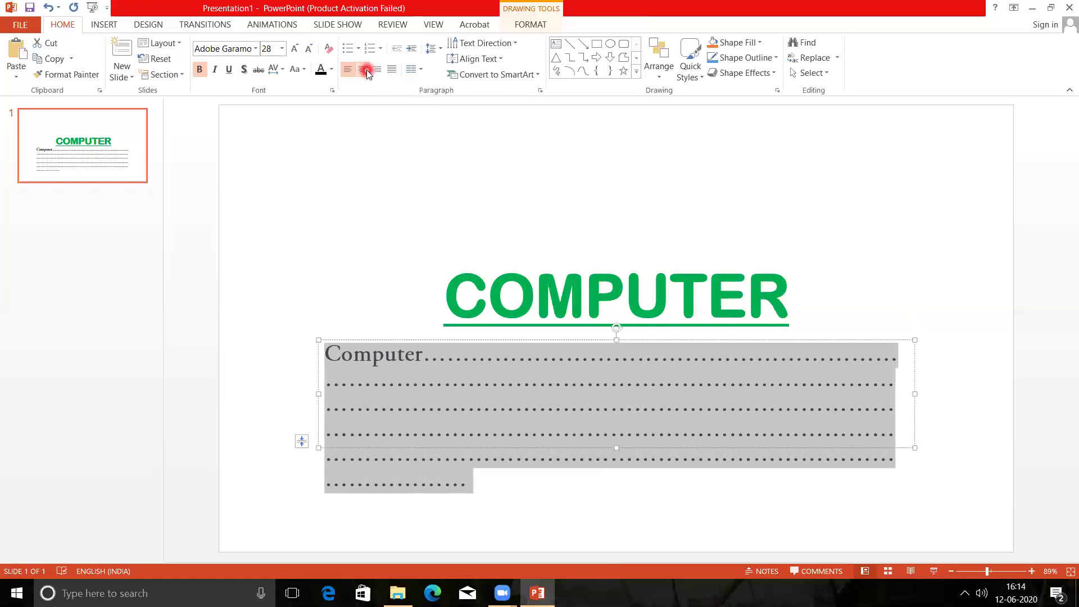
pyautogui.click(294, 382)
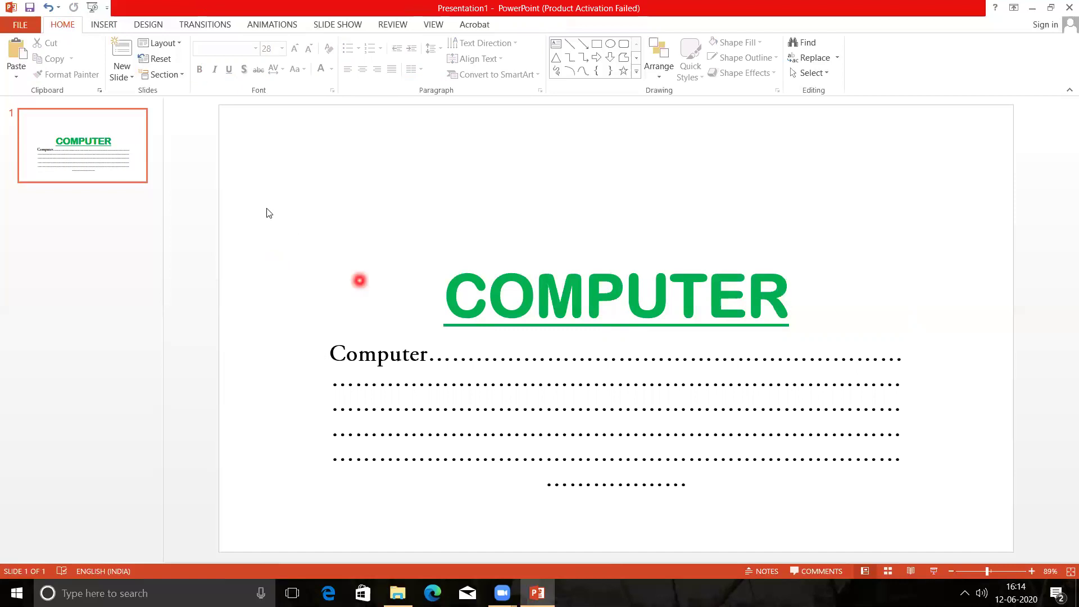
# Open Insert Picture and browse drives G:, E: and F: for the image.
pyautogui.click(110, 26)
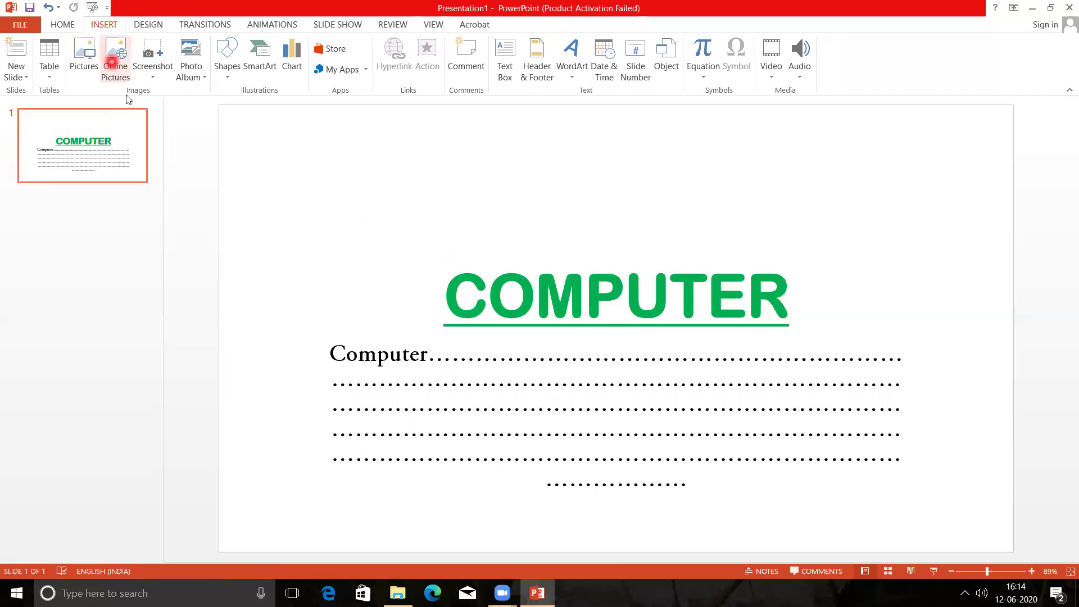
pyautogui.click(82, 65)
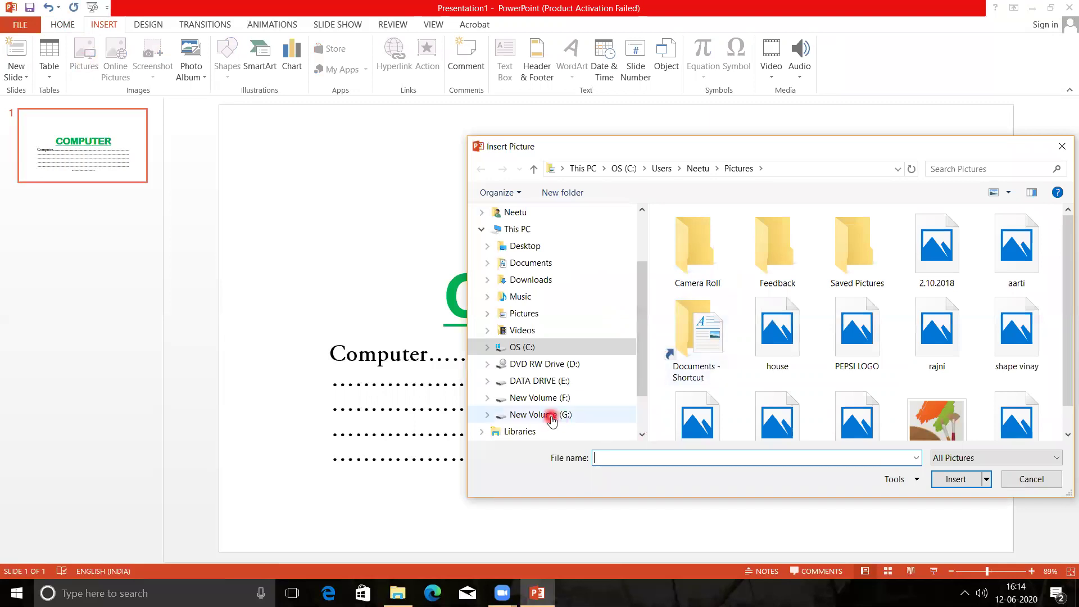
pyautogui.click(553, 415)
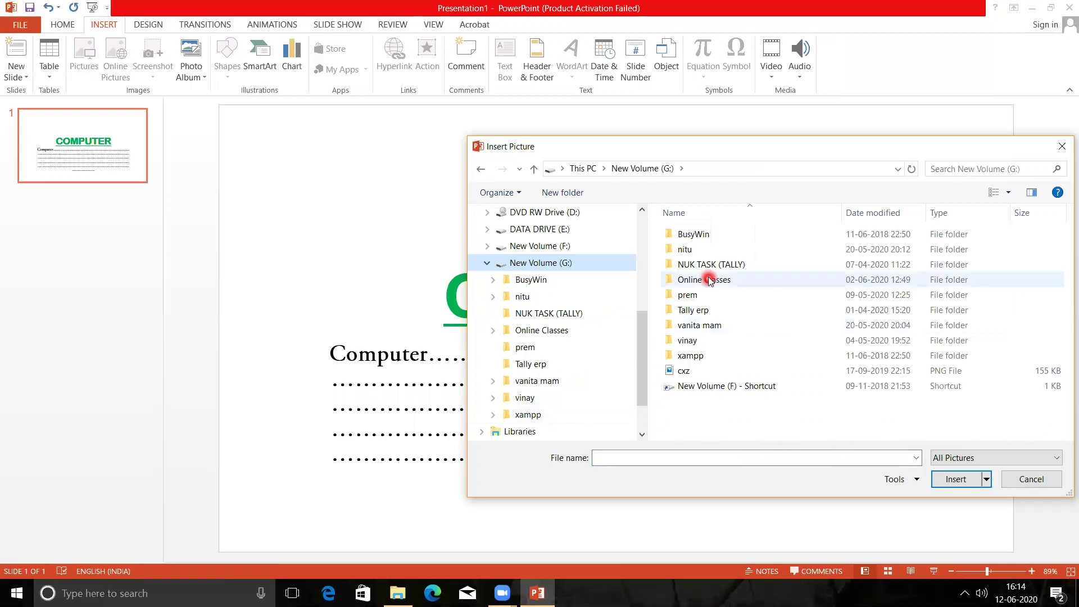
pyautogui.doubleClick(709, 281)
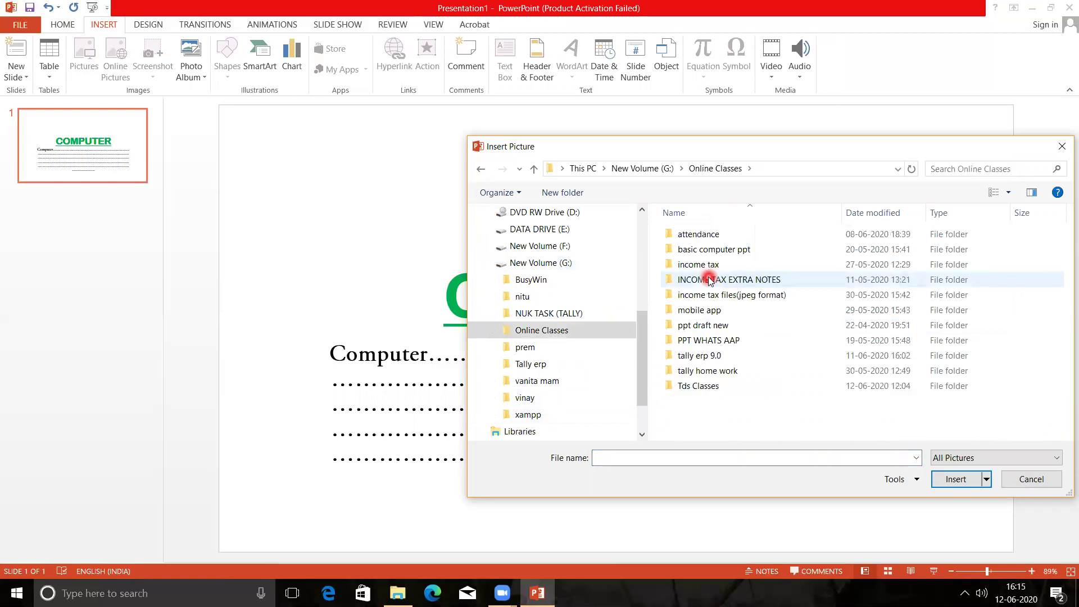
pyautogui.click(563, 235)
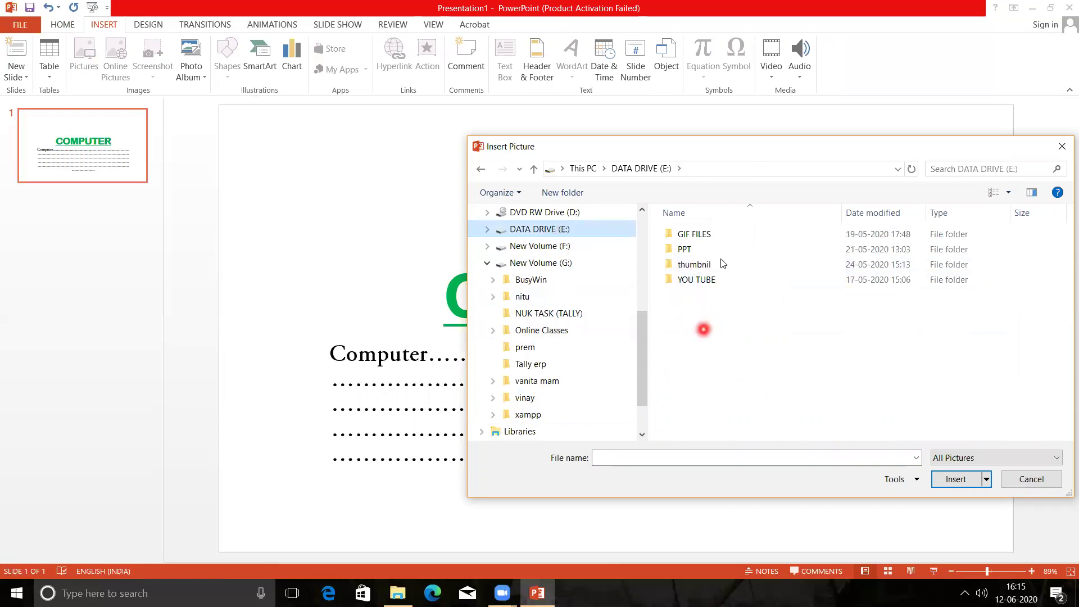
pyautogui.click(568, 248)
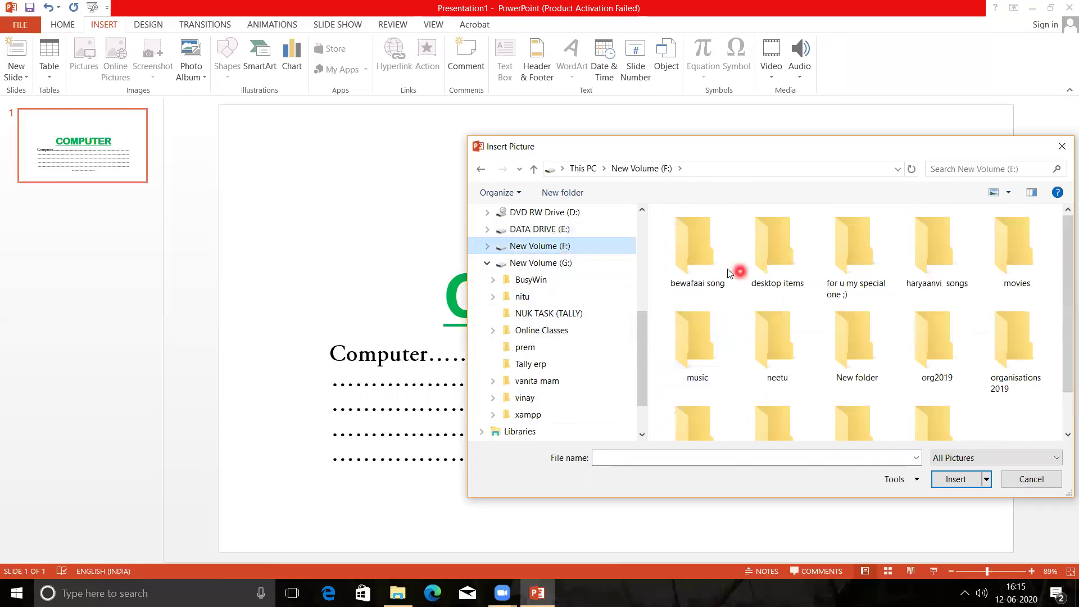
pyautogui.scroll(-1, 695, 276)
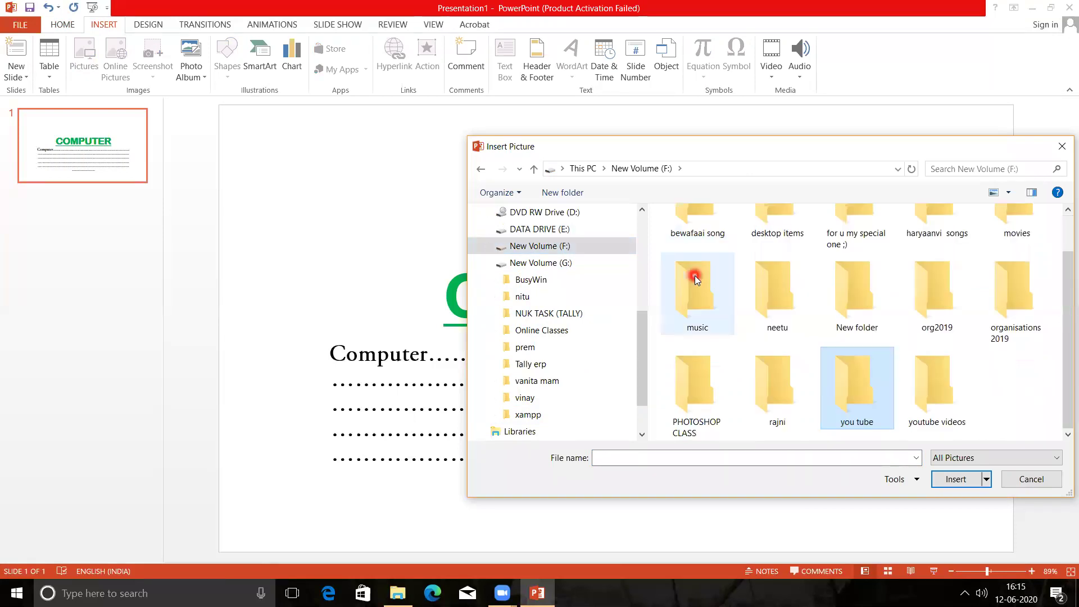
pyautogui.press('Right')
pyautogui.press('Return')
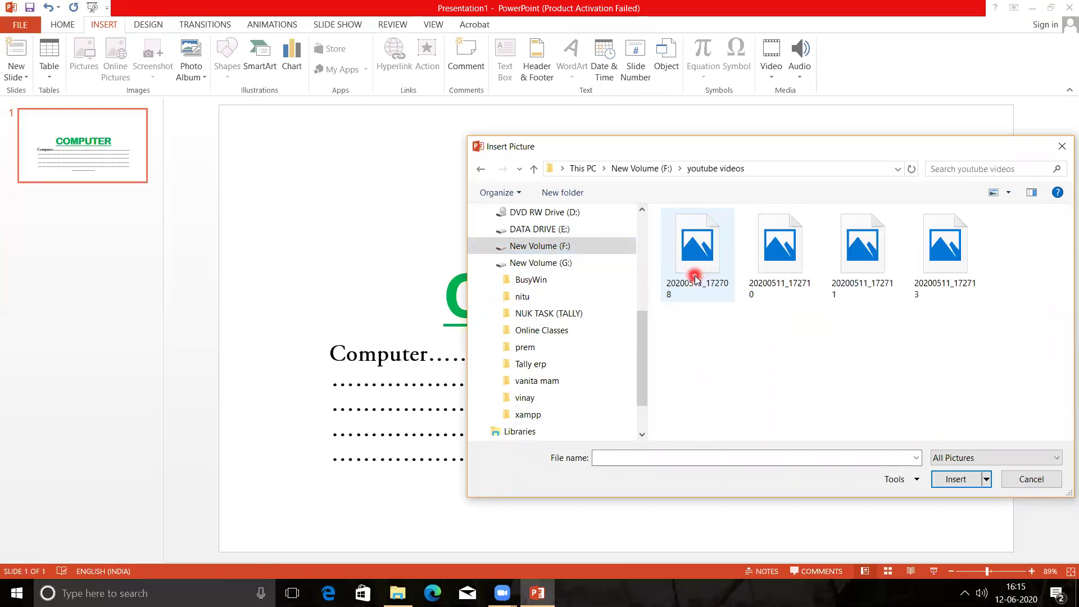
pyautogui.moveTo(556, 321)
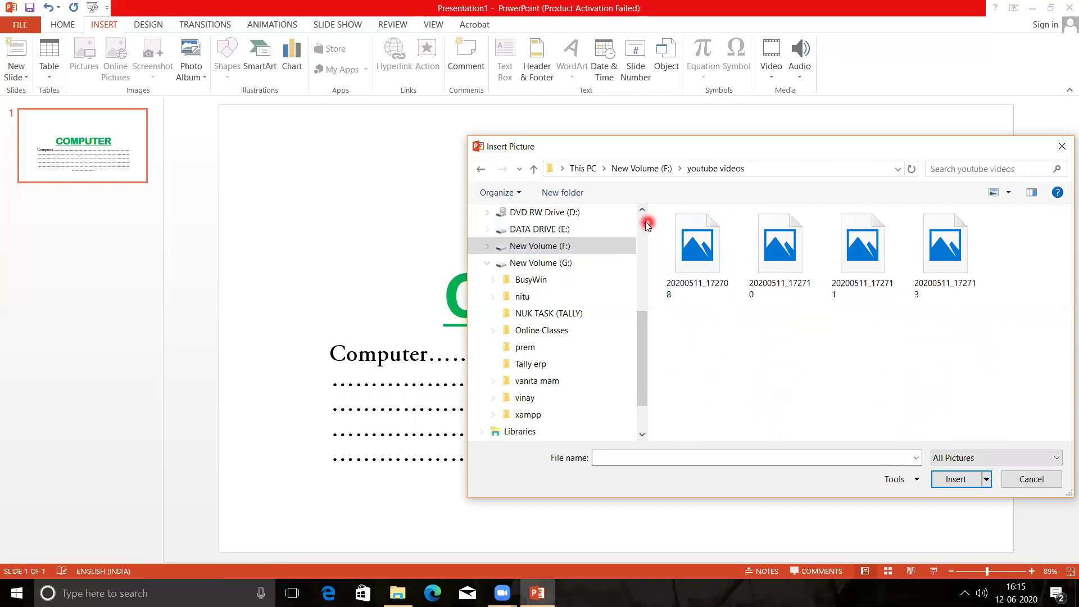
# Check the Desktop and DVD RW Drive (D:), then return to New Volume (G:).
pyautogui.click(646, 224)
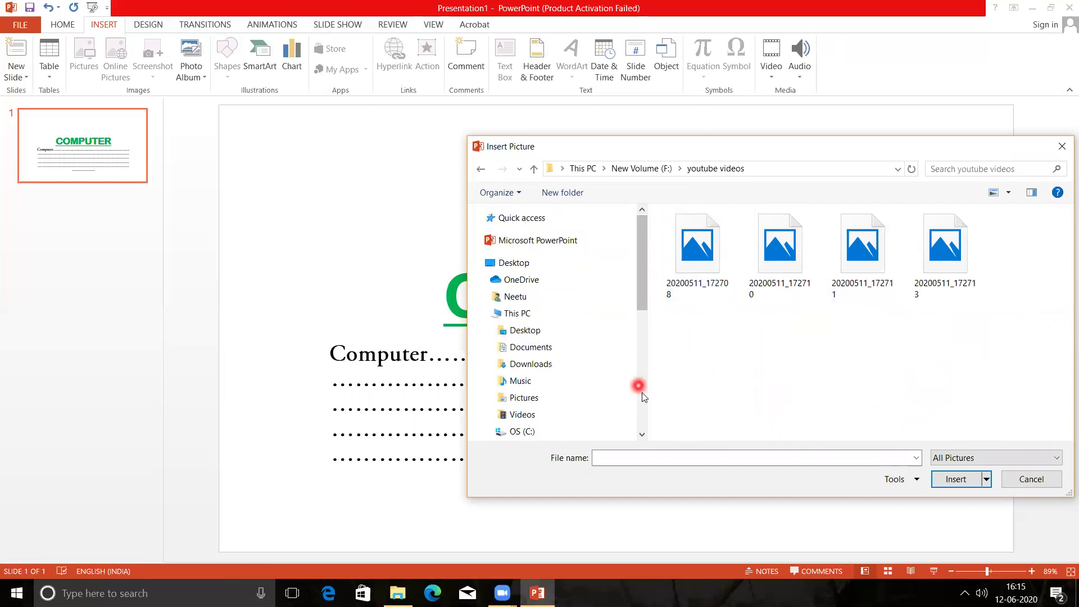
pyautogui.click(642, 434)
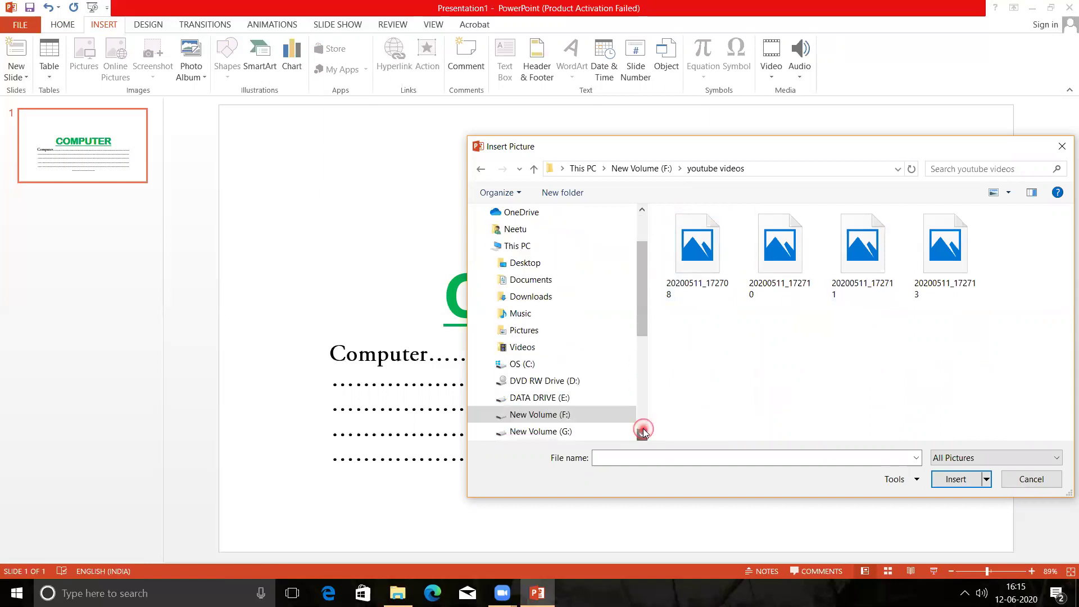
pyautogui.click(642, 434)
pyautogui.click(642, 226)
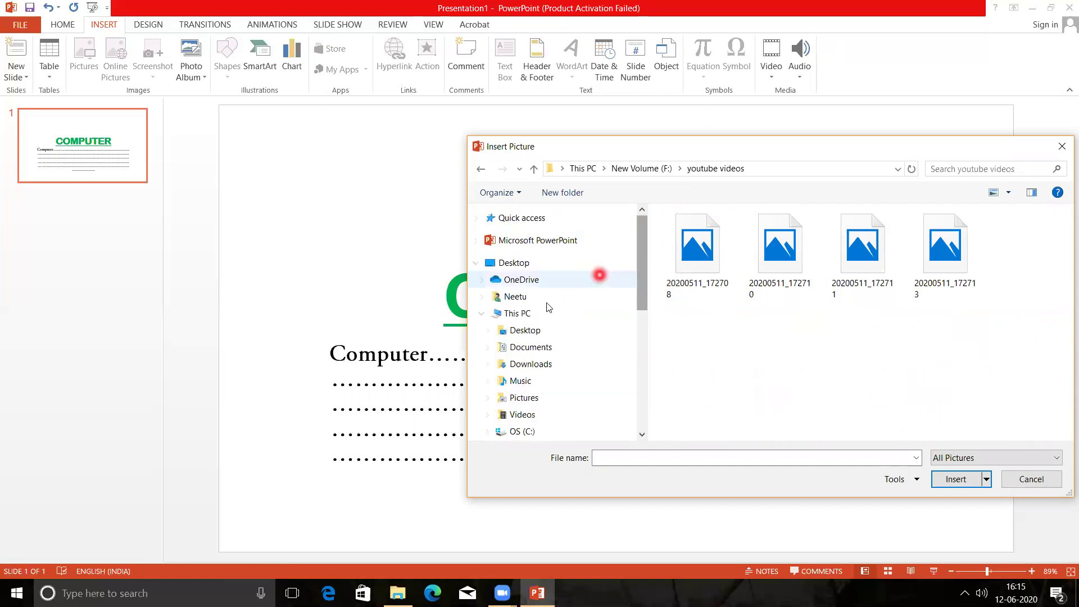
pyautogui.click(534, 266)
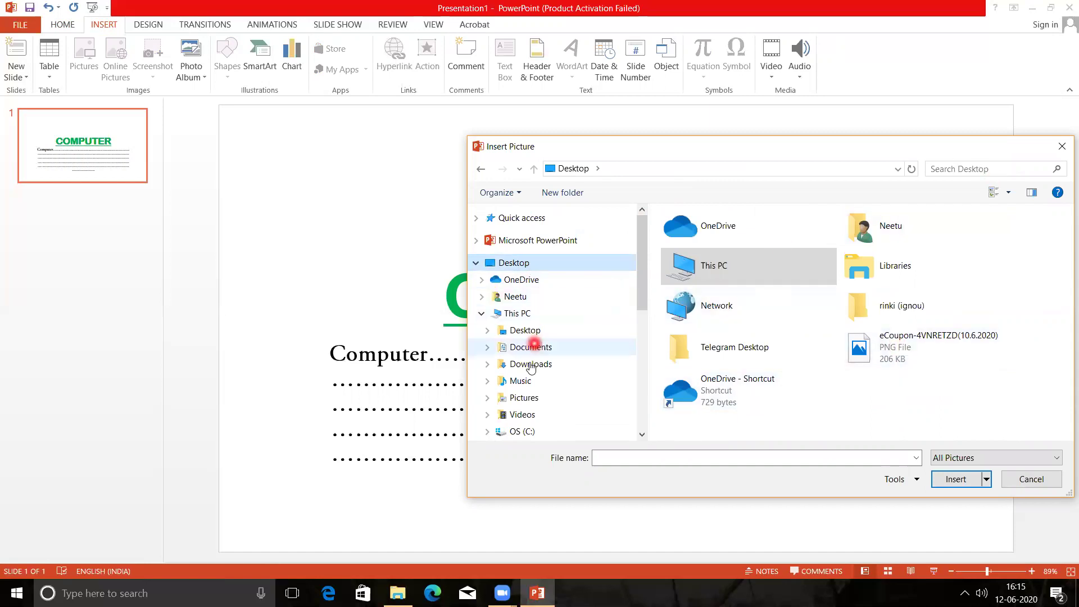
pyautogui.scroll(-1, 627, 430)
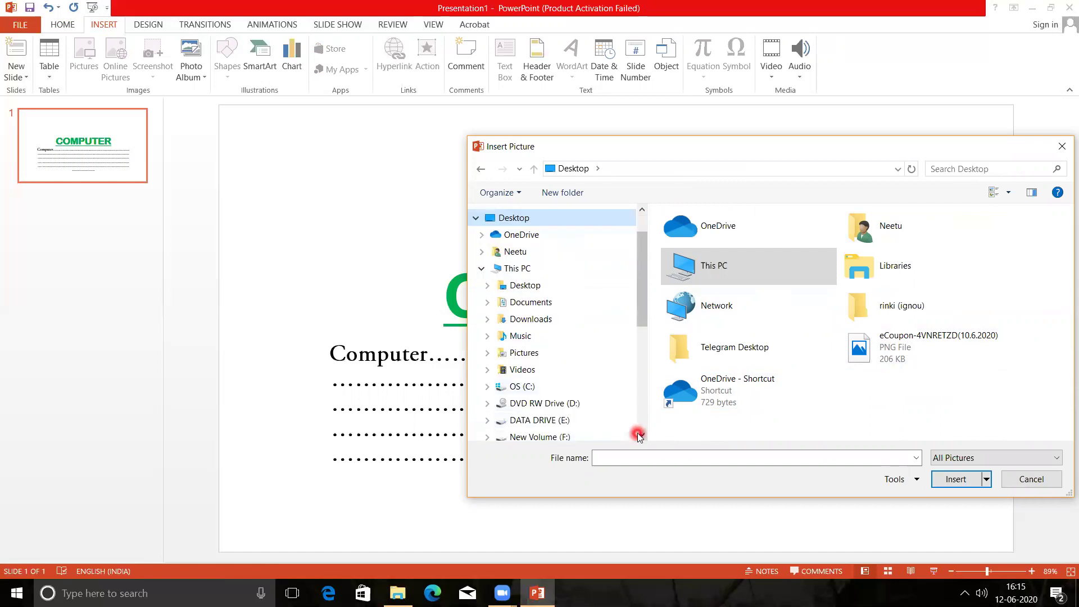
pyautogui.click(531, 388)
pyautogui.click(560, 406)
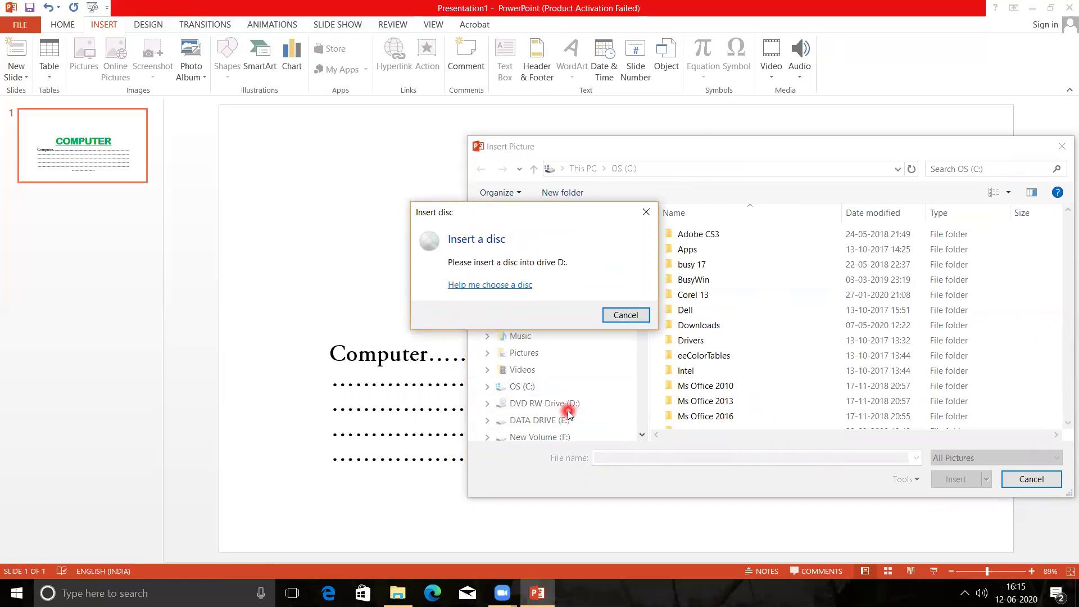
pyautogui.click(647, 212)
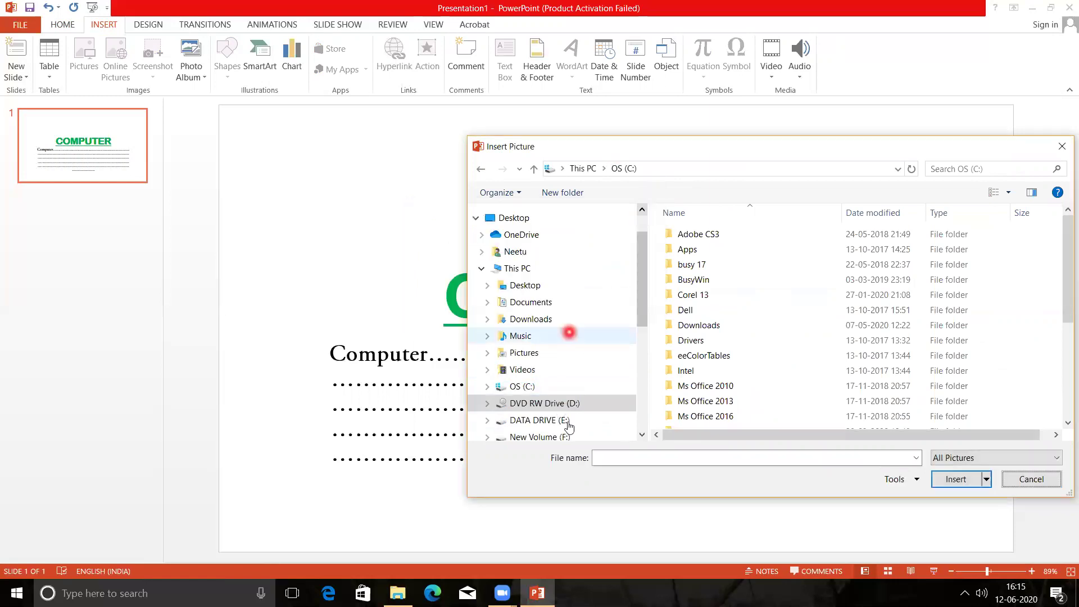
pyautogui.click(643, 435)
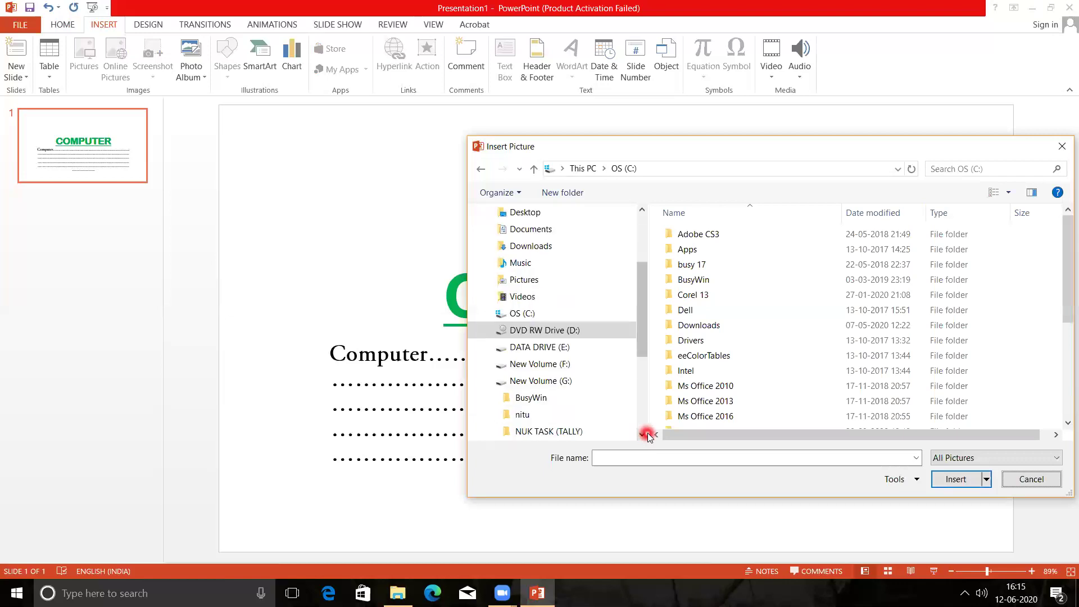
pyautogui.click(564, 380)
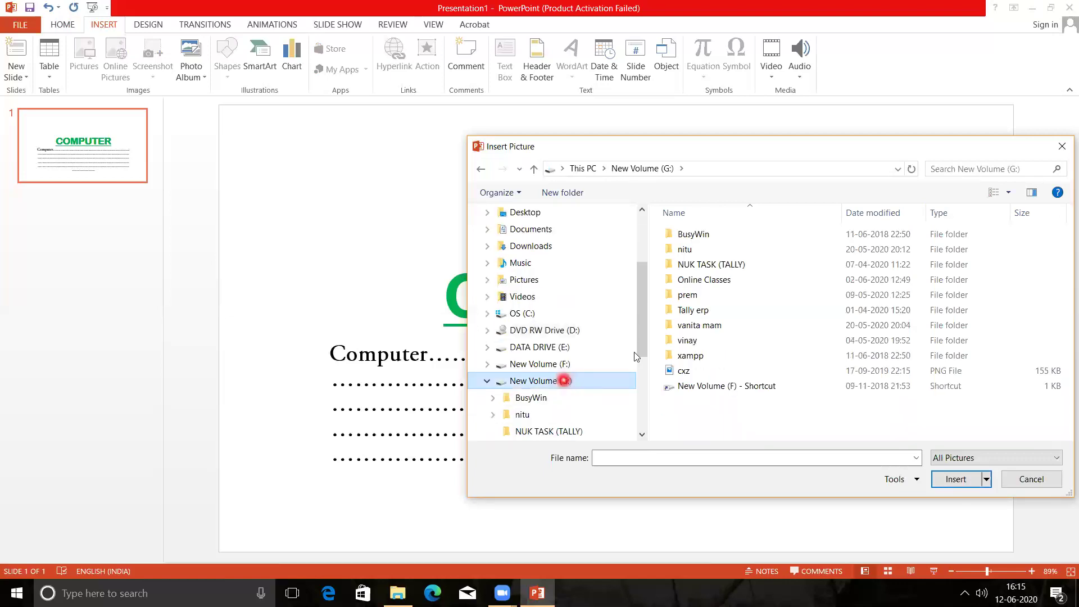
# Search the drive, then the whole PC, for 'com.'.
pyautogui.click(978, 169)
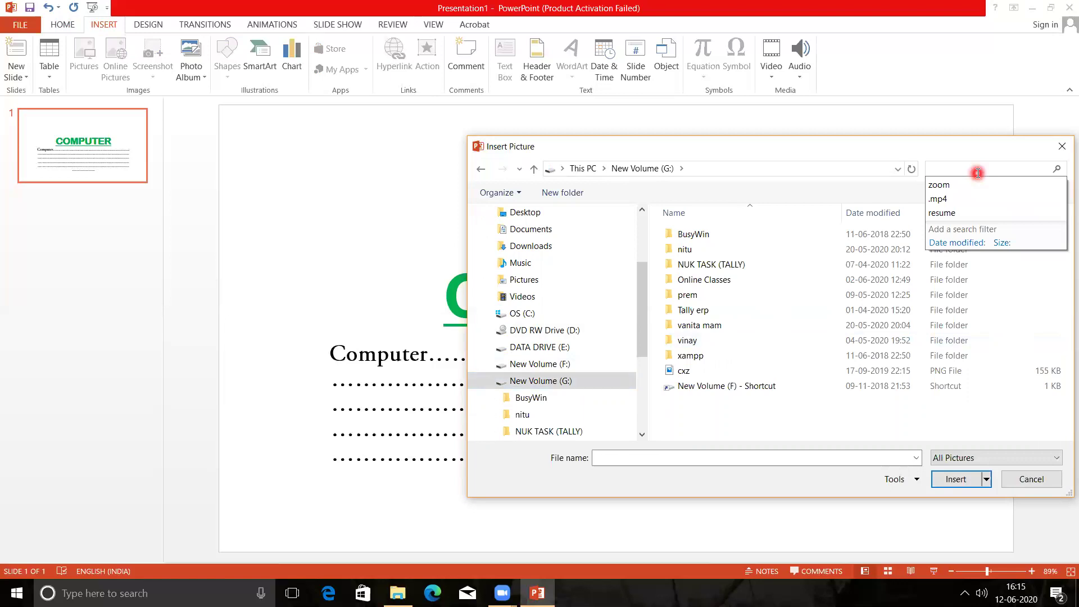
pyautogui.write('compute')
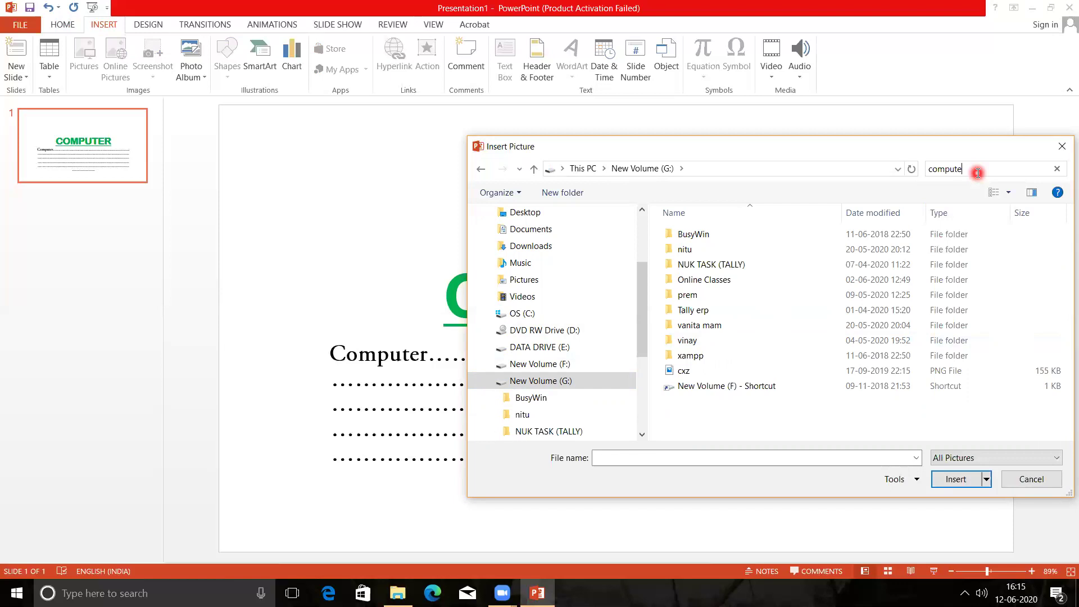
pyautogui.write('r.jpg')
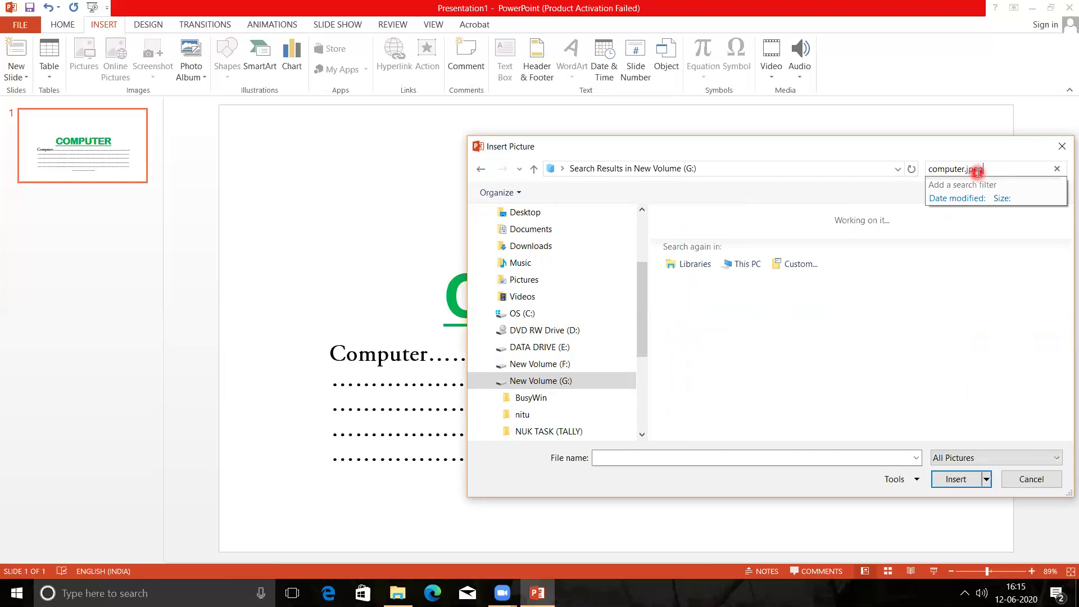
pyautogui.press('Return')
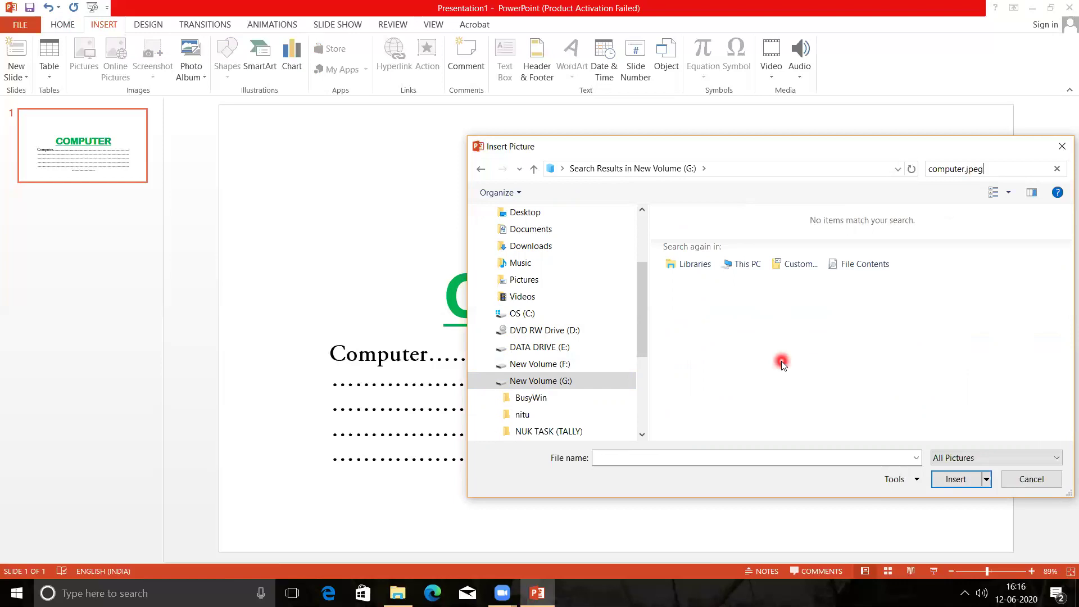
pyautogui.click(748, 265)
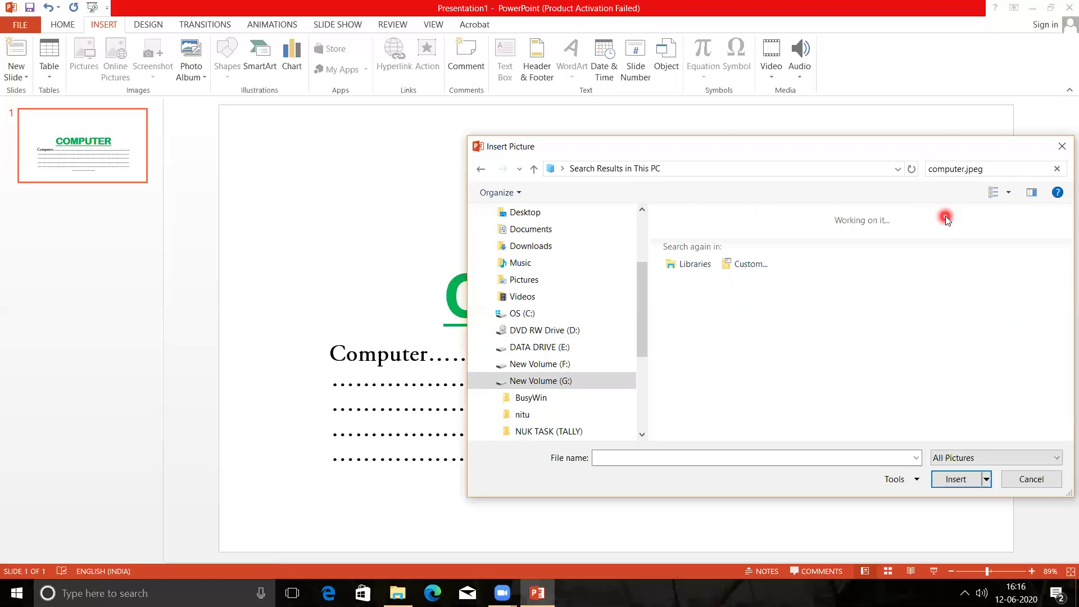
pyautogui.moveTo(540, 363)
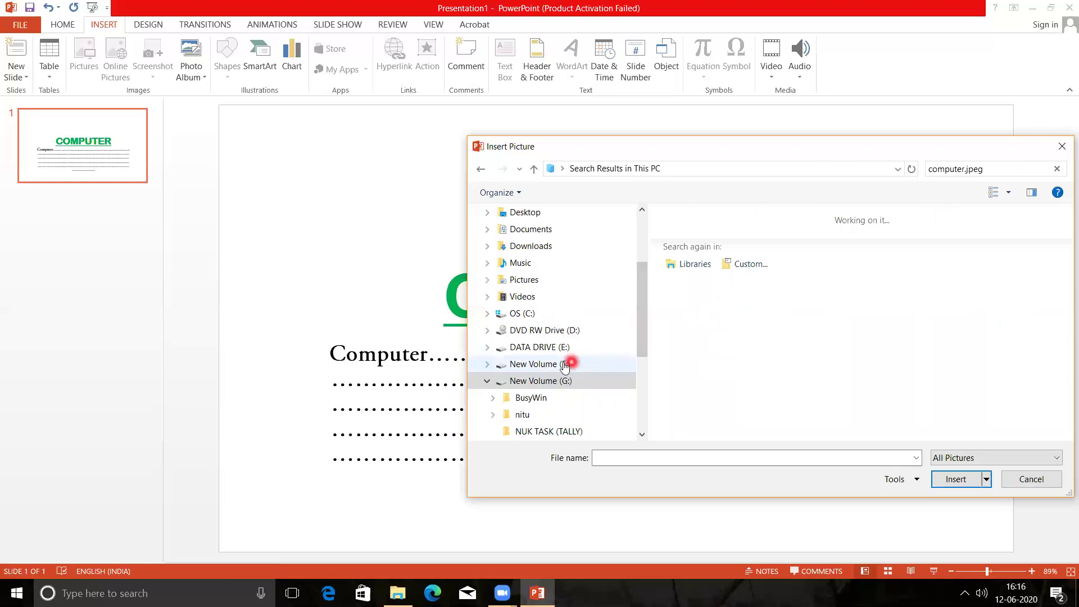
# Insert the computer gif from G: nitu > wordpress website > media > animated image.
pyautogui.click(547, 365)
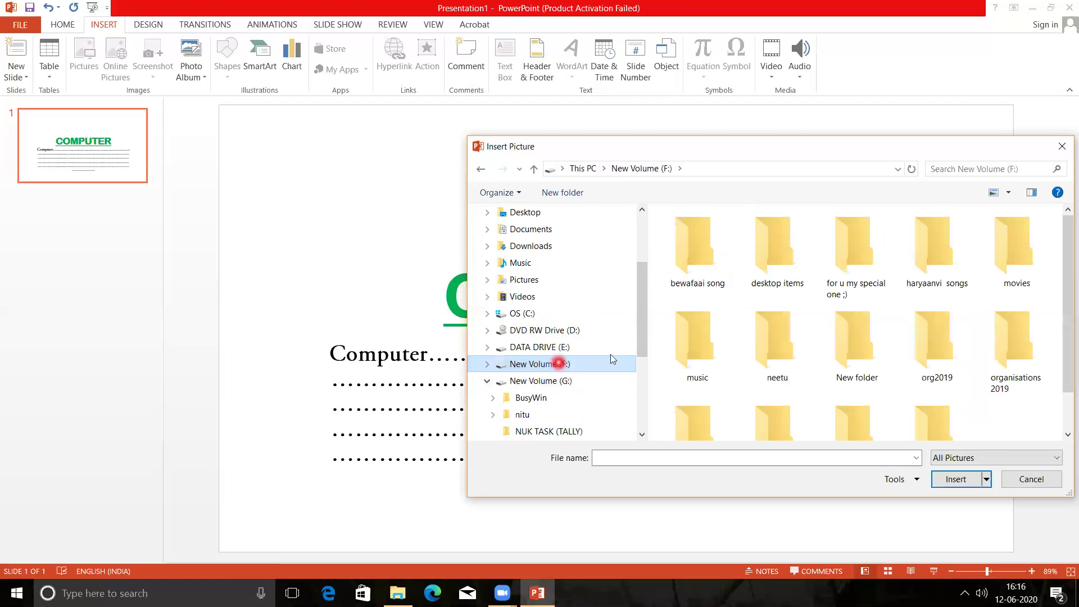
pyautogui.click(564, 348)
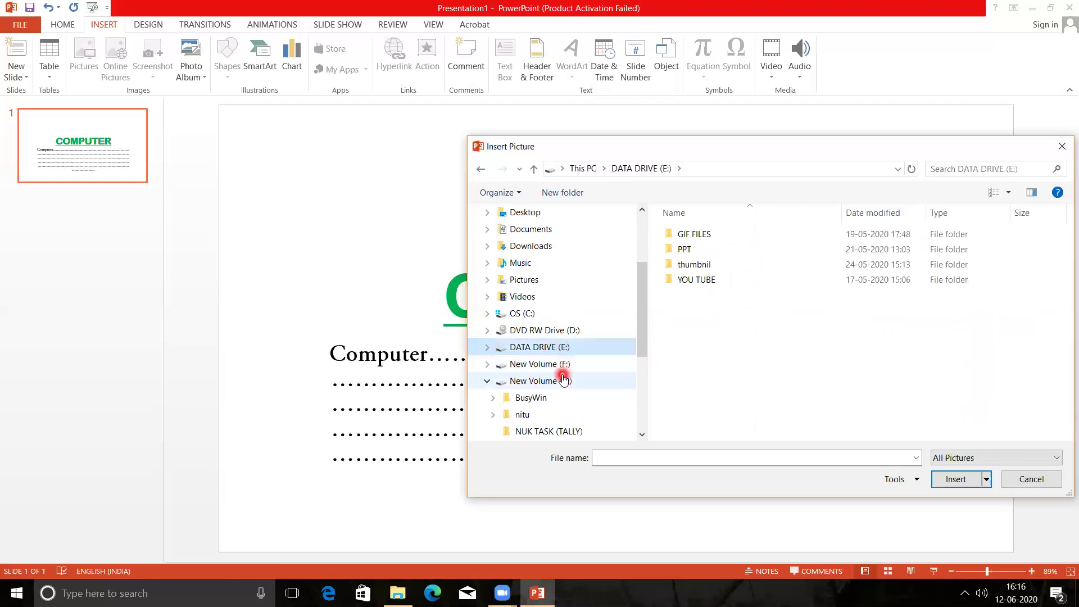
pyautogui.click(561, 380)
pyautogui.doubleClick(709, 250)
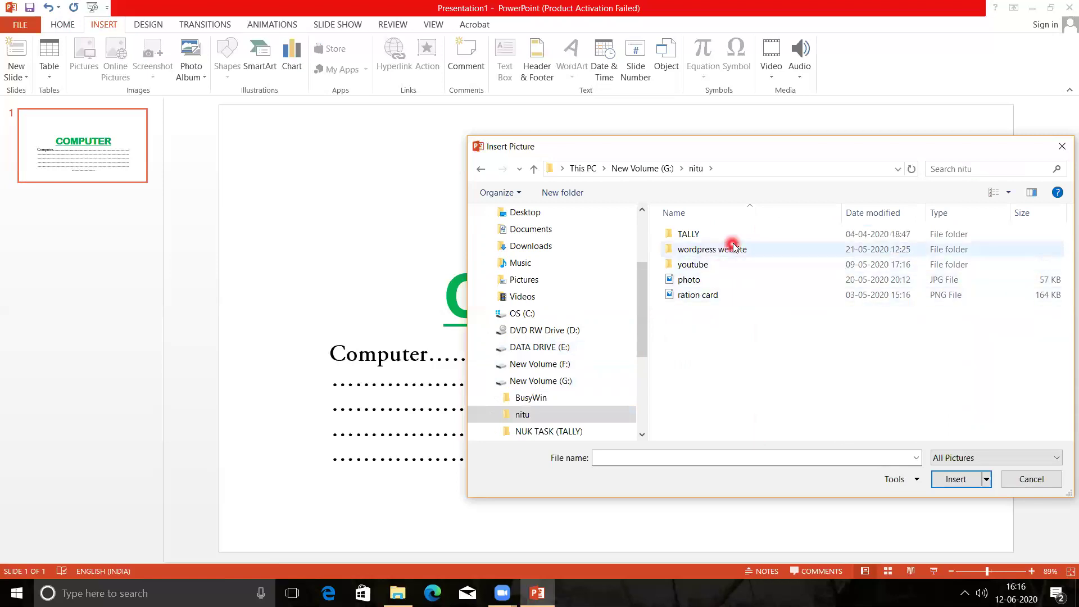
pyautogui.doubleClick(732, 251)
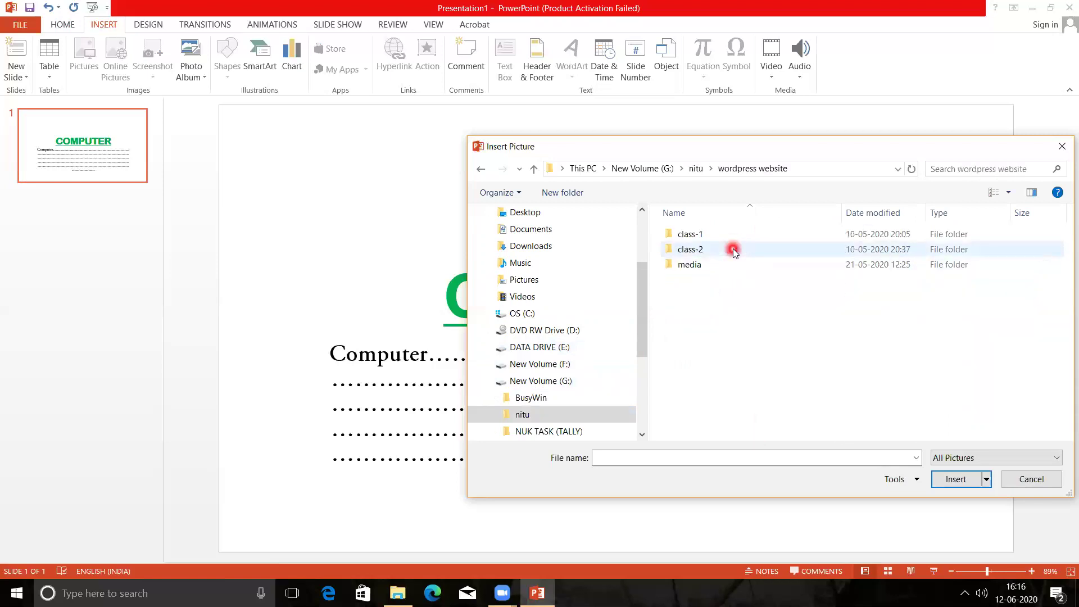
pyautogui.doubleClick(704, 265)
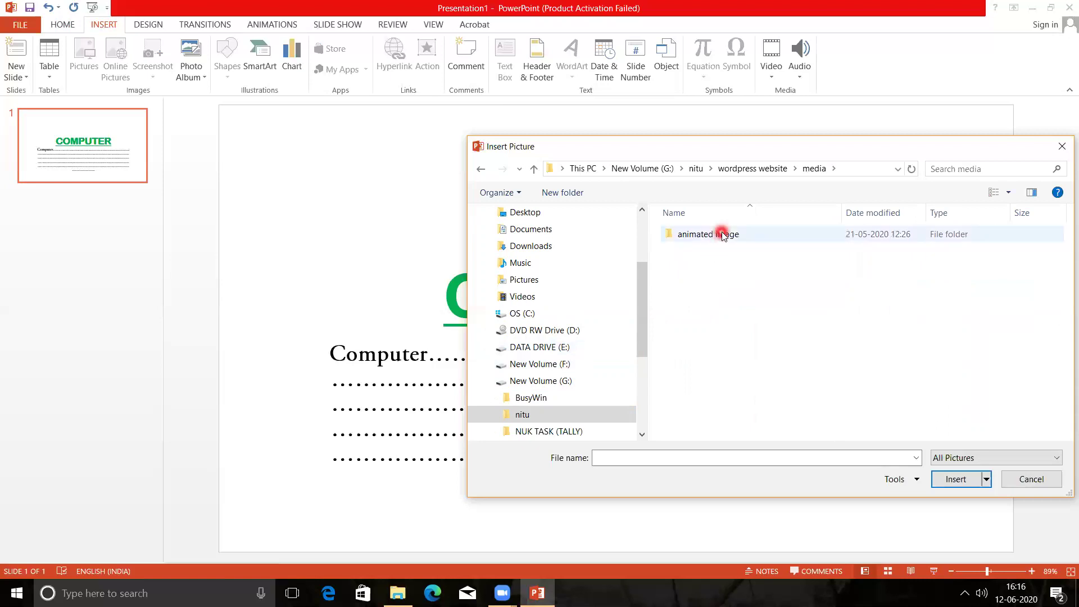
pyautogui.doubleClick(714, 234)
pyautogui.click(709, 257)
pyautogui.doubleClick(709, 257)
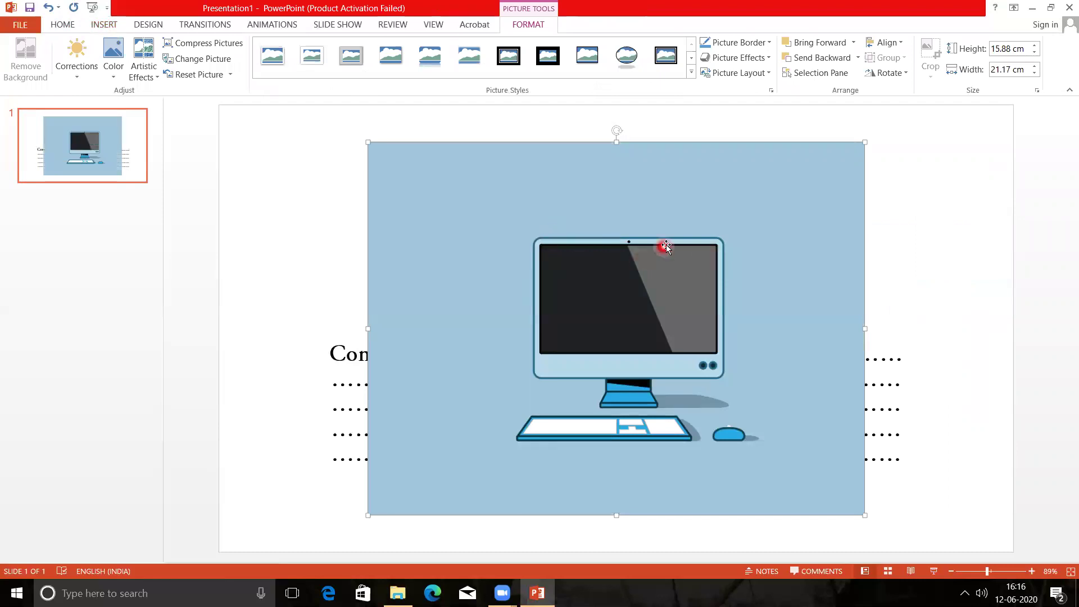
# Shrink the computer picture and move it into the slide's upper-left area.
pyautogui.moveTo(621, 236); pyautogui.dragTo(573, 223)
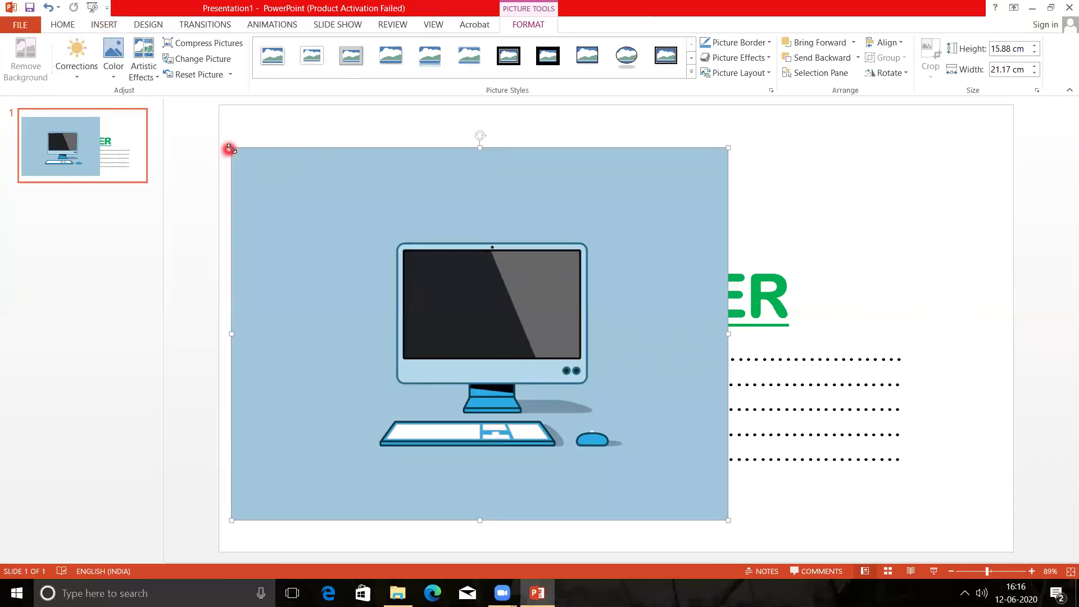
pyautogui.moveTo(231, 148); pyautogui.dragTo(550, 387)
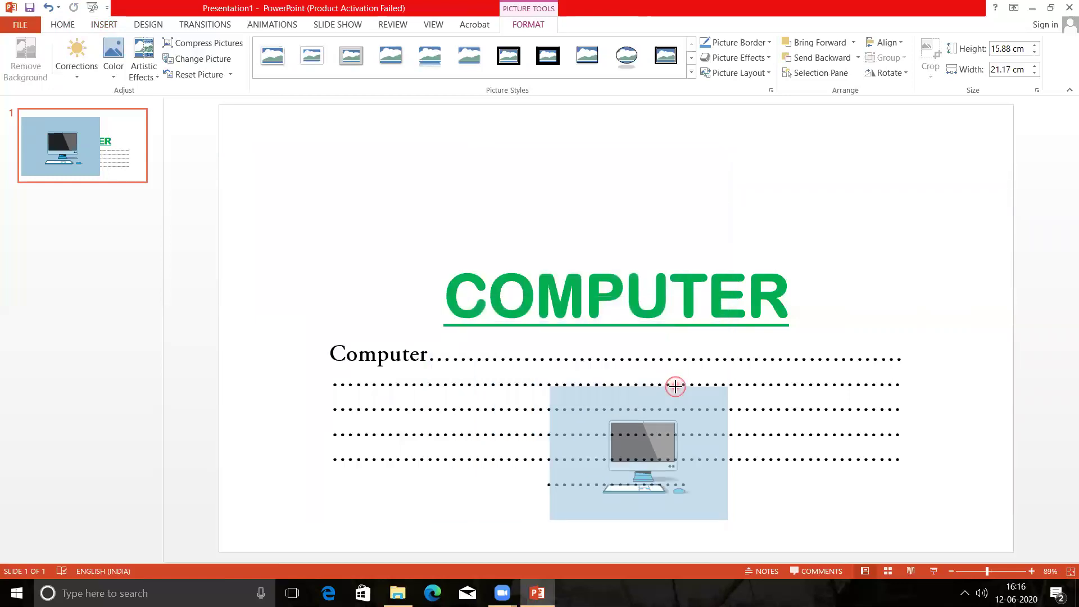
pyautogui.moveTo(665, 481); pyautogui.dragTo(398, 261)
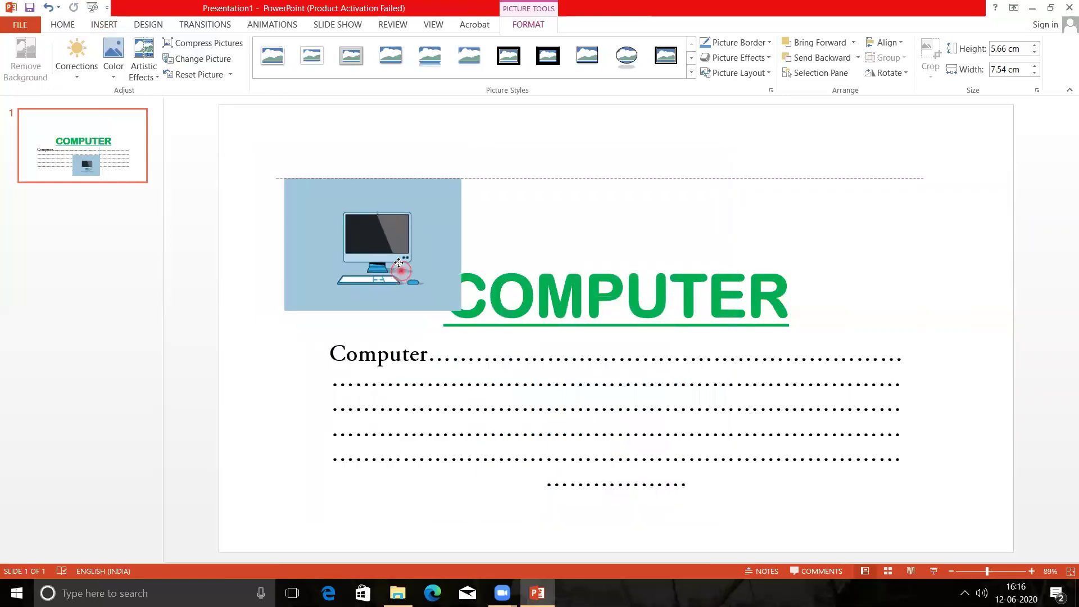
pyautogui.moveTo(398, 259); pyautogui.dragTo(365, 239)
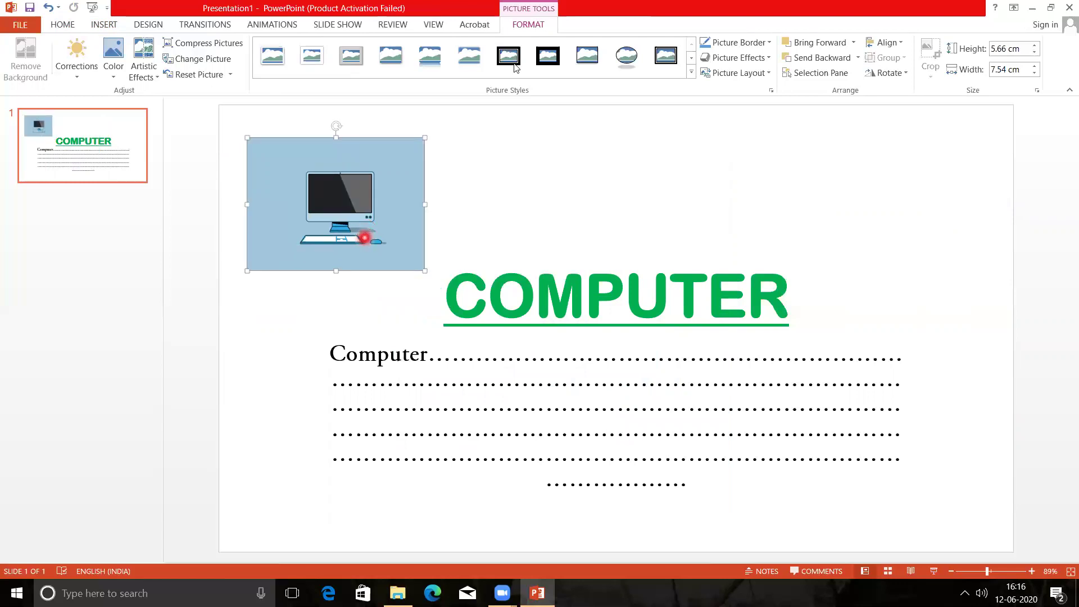
pyautogui.click(523, 25)
pyautogui.click(383, 218)
pyautogui.click(381, 218)
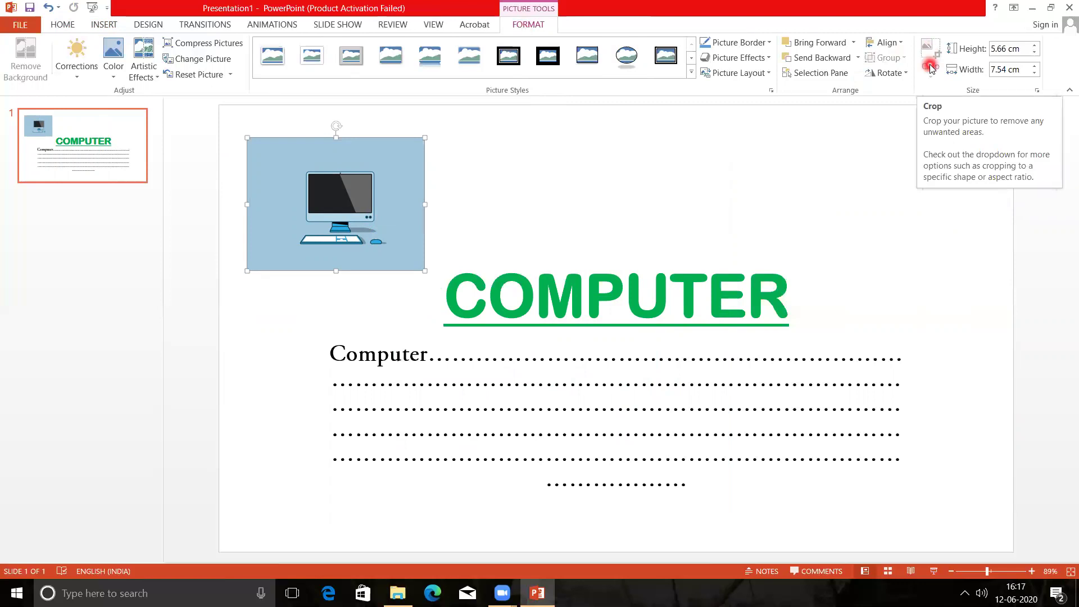
# Enlarge the picture to 6.93 × 9.24 cm and place it in the bottom-right corner.
pyautogui.moveTo(425, 271); pyautogui.dragTo(465, 301)
pyautogui.moveTo(357, 236); pyautogui.dragTo(907, 258)
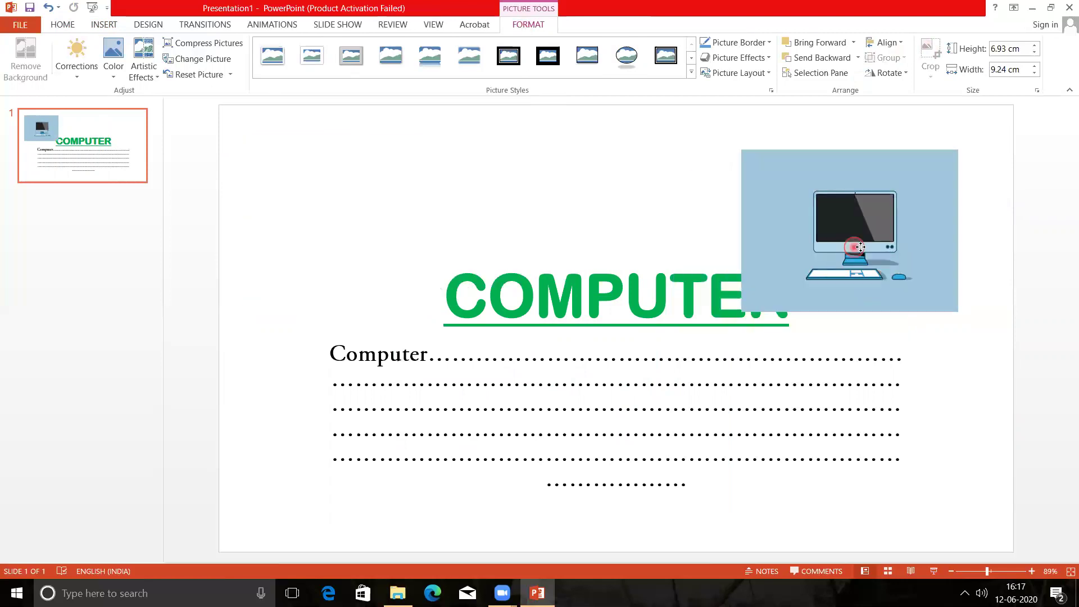
pyautogui.moveTo(918, 427); pyautogui.dragTo(888, 503)
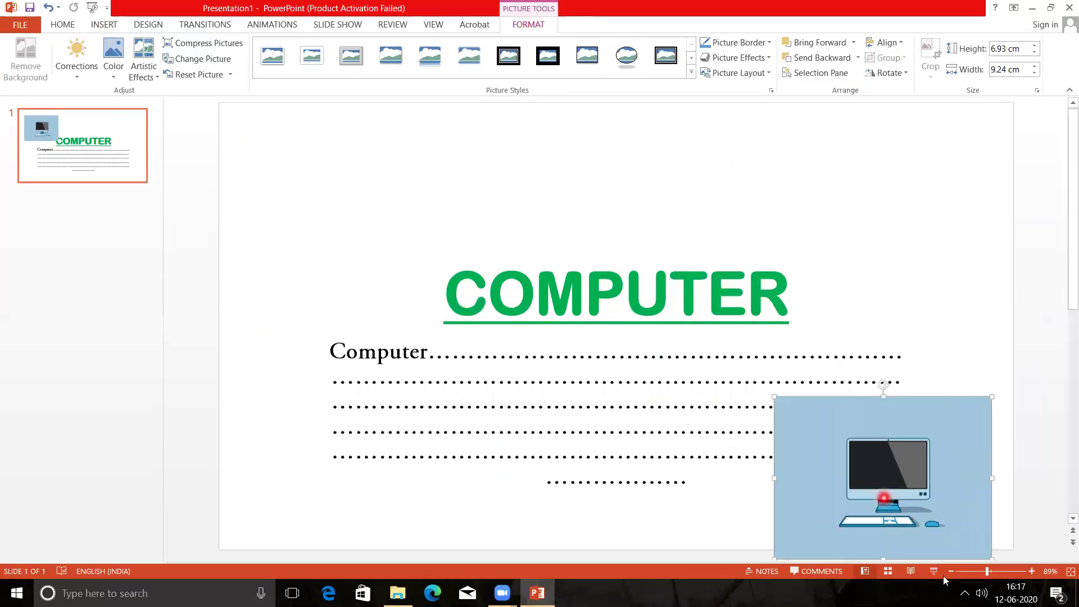
pyautogui.click(1071, 519)
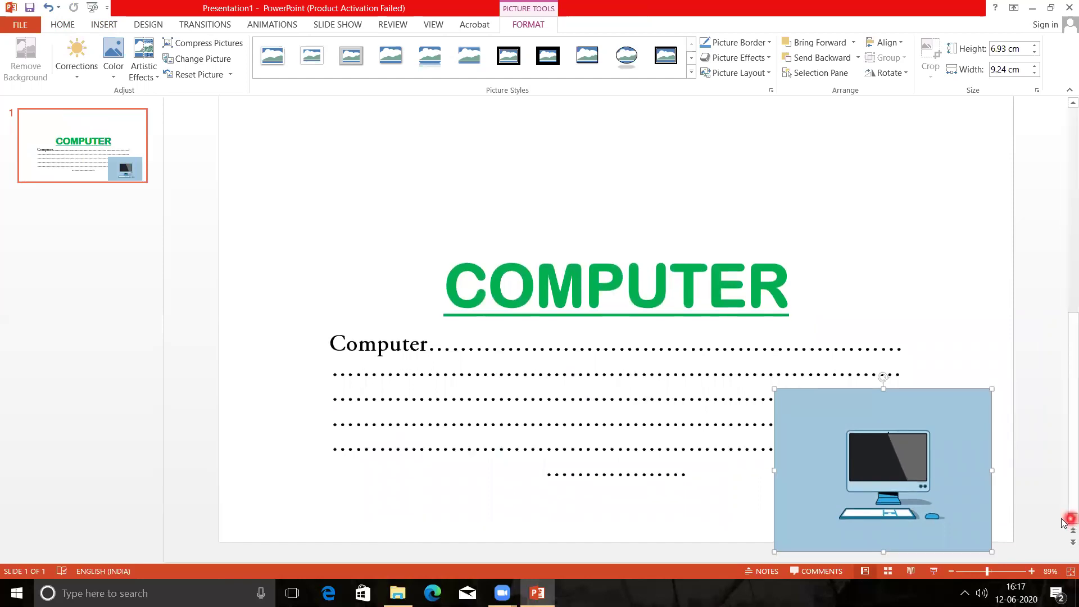
pyautogui.moveTo(836, 424)
pyautogui.mouseDown()
pyautogui.moveTo(819, 404)
pyautogui.moveTo(838, 435)
pyautogui.mouseUp()
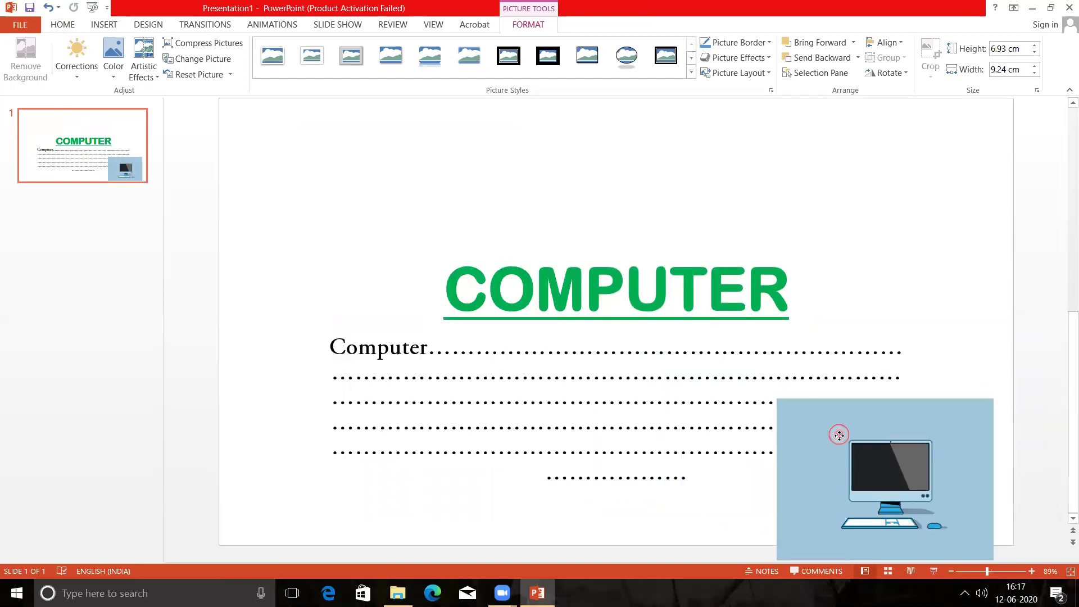
pyautogui.click(571, 378)
pyautogui.click(550, 290)
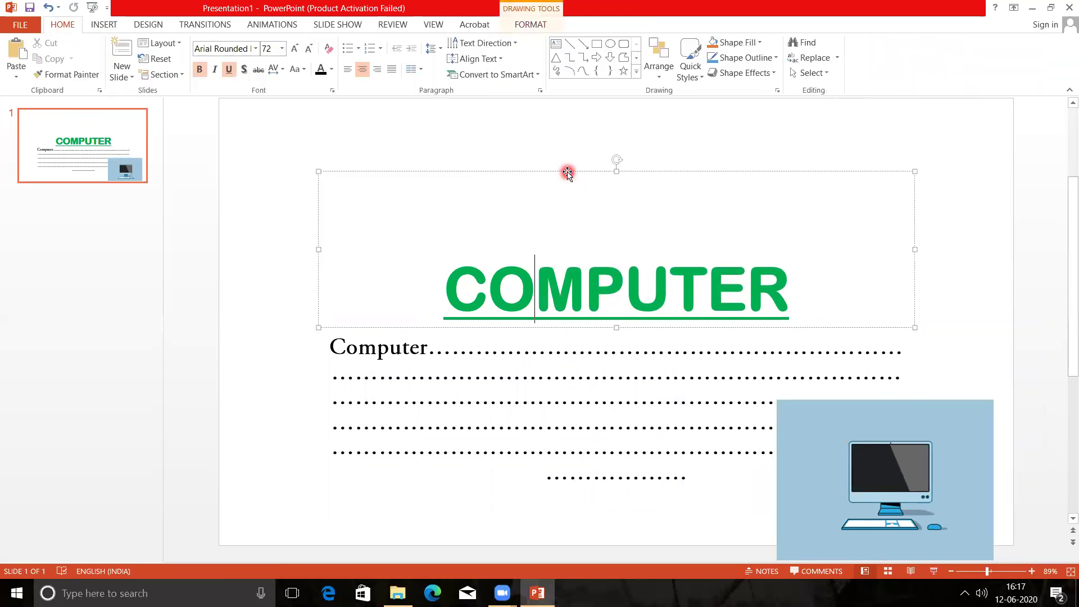
# Move the COMPUTER title and the dotted text box higher on the slide.
pyautogui.moveTo(568, 172); pyautogui.dragTo(560, 135)
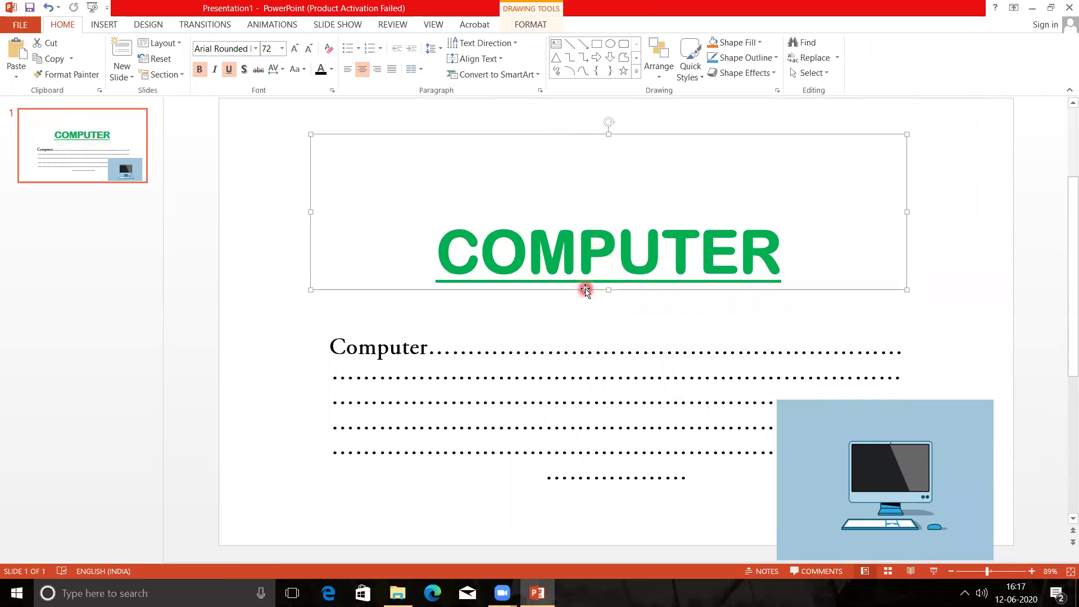
pyautogui.moveTo(583, 289); pyautogui.dragTo(584, 274)
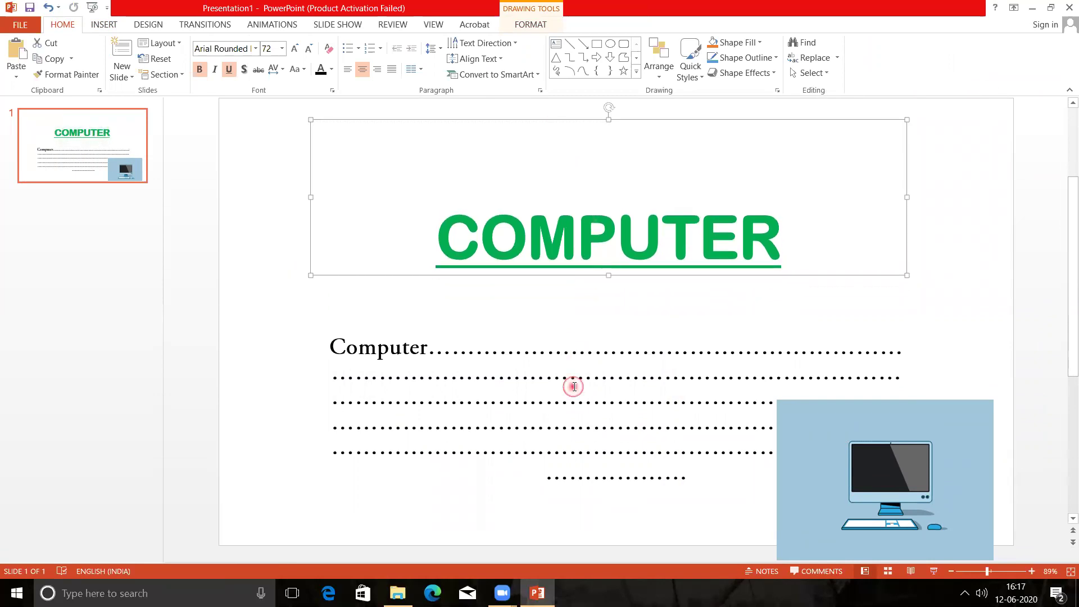
pyautogui.click(532, 380)
pyautogui.moveTo(522, 333); pyautogui.dragTo(521, 285)
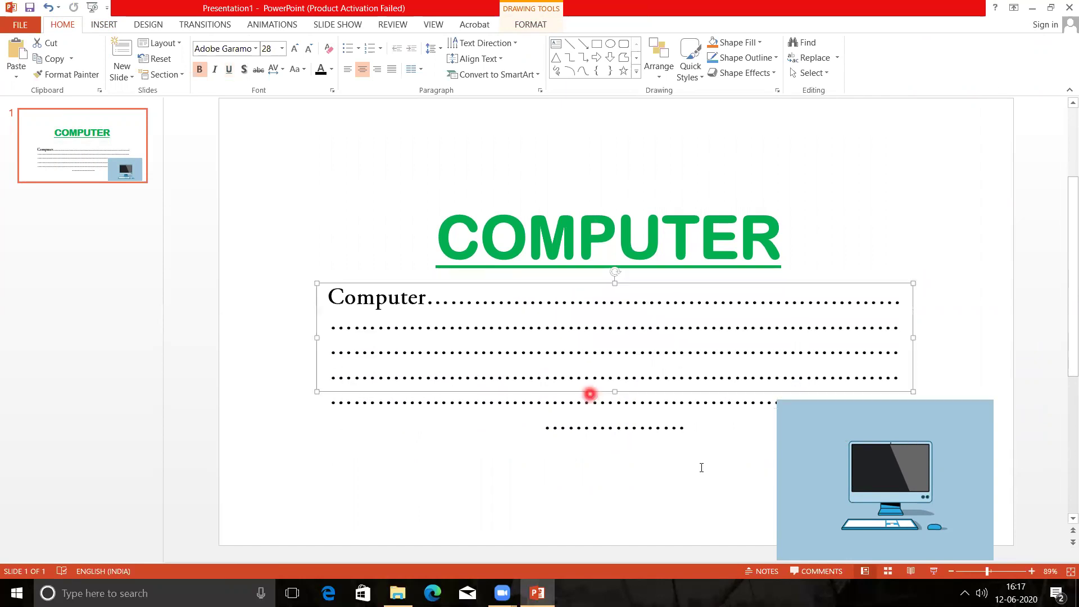
# Shift the computer picture slightly up and left over the dotted lines.
pyautogui.click(814, 485)
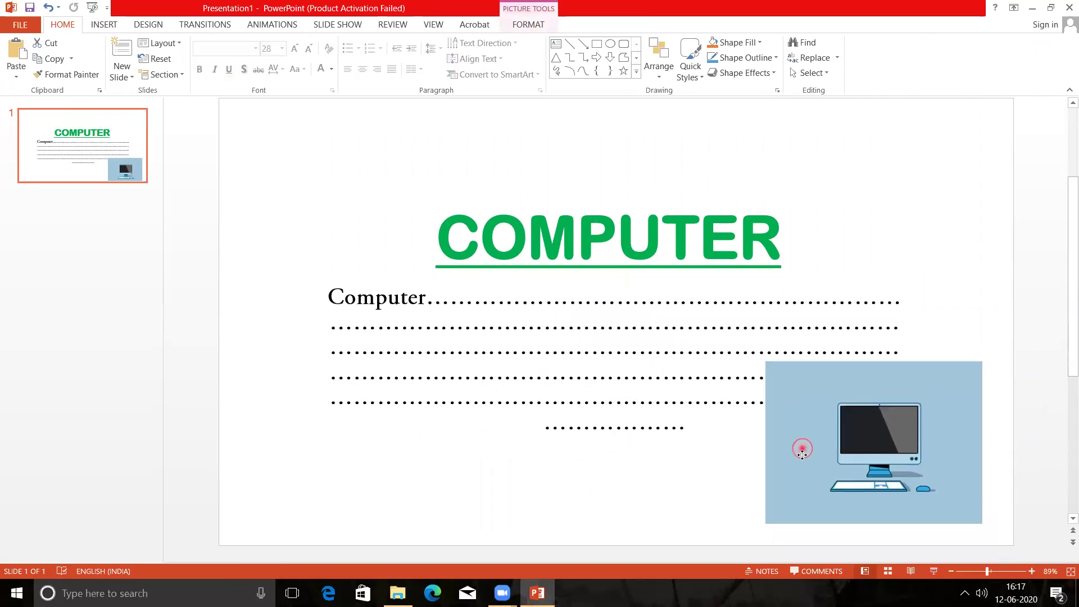
pyautogui.moveTo(814, 484); pyautogui.dragTo(803, 454)
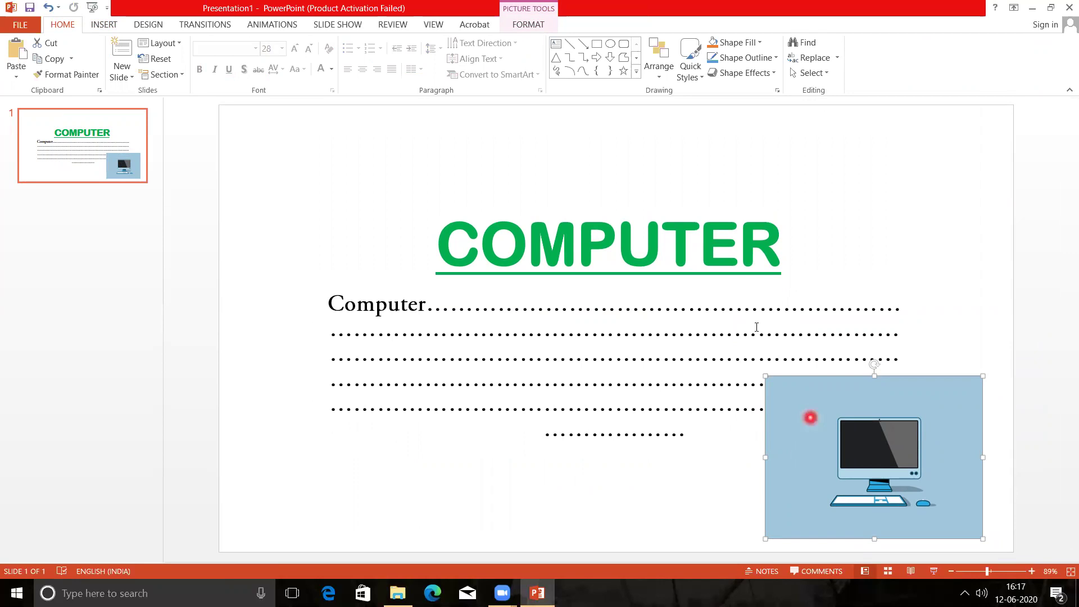
pyautogui.click(527, 24)
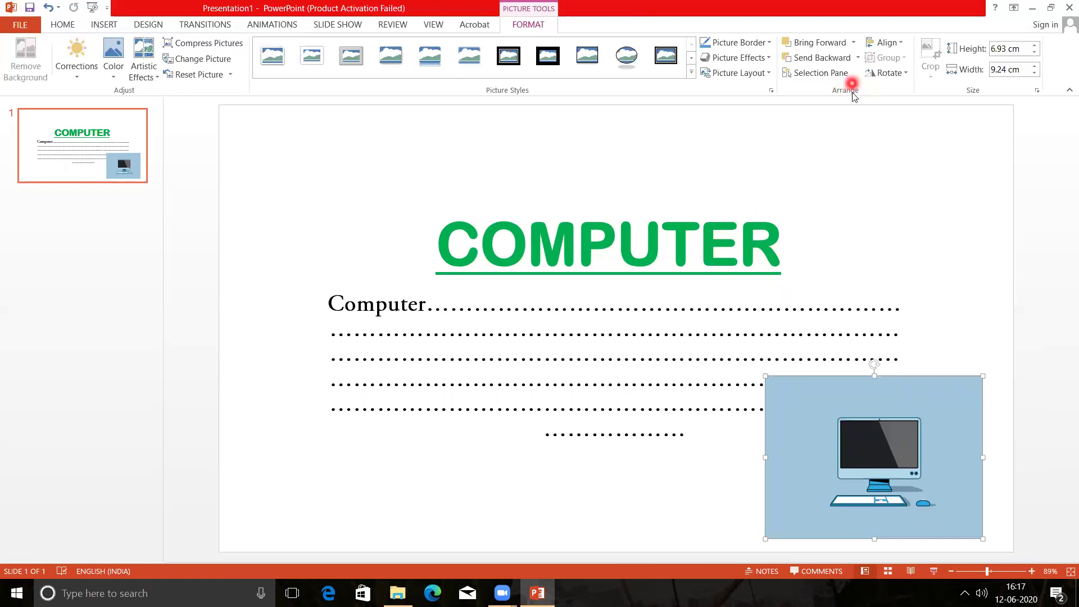
# Send the computer picture to back, enlarge it, and apply the Soft Edge Rectangle style.
pyautogui.click(857, 57)
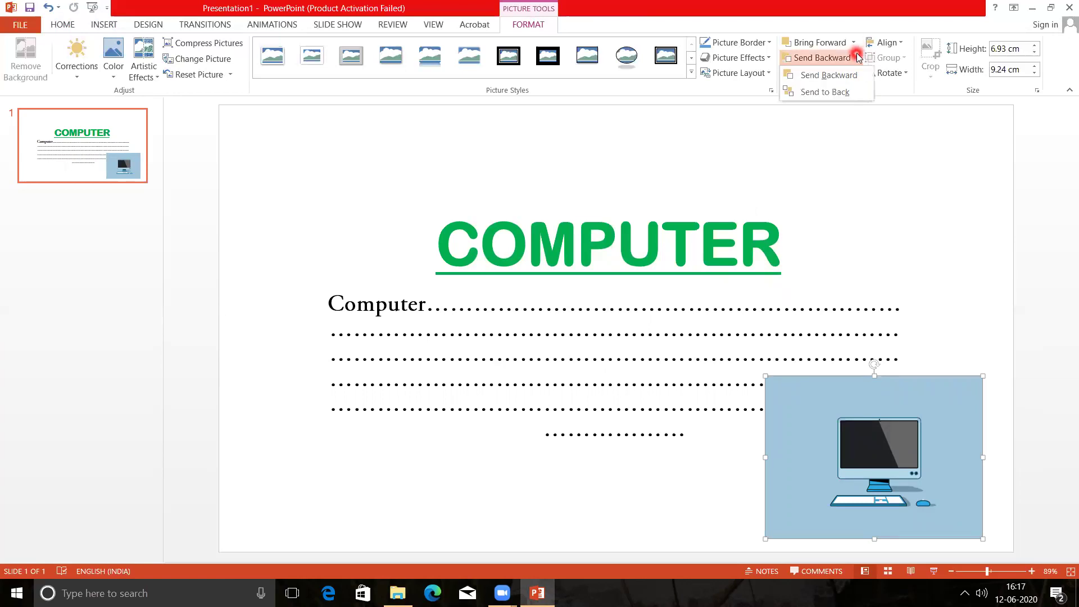
pyautogui.click(832, 92)
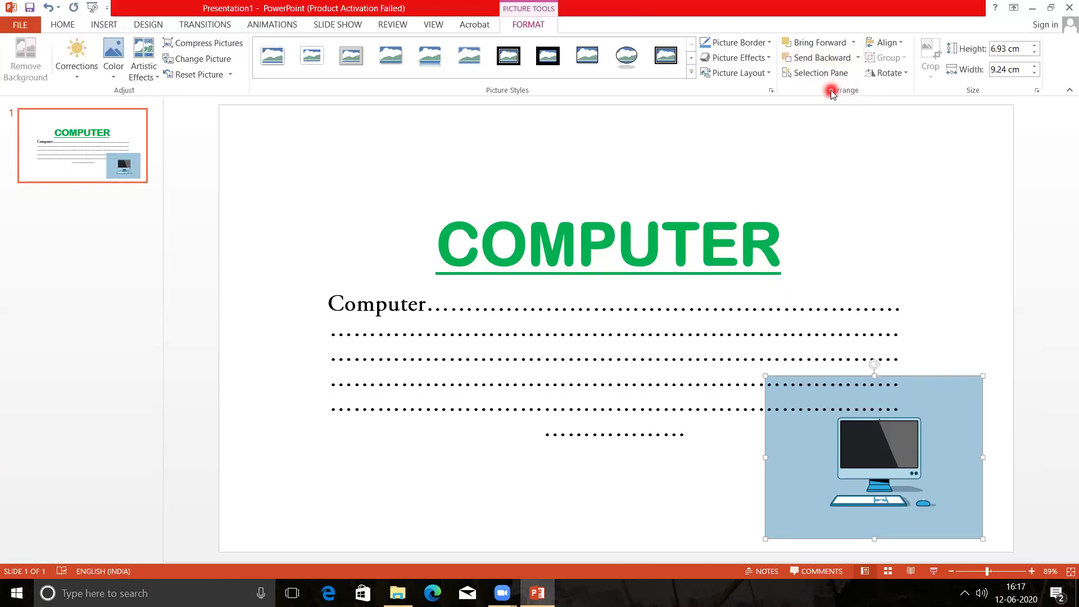
pyautogui.moveTo(766, 375); pyautogui.dragTo(724, 361)
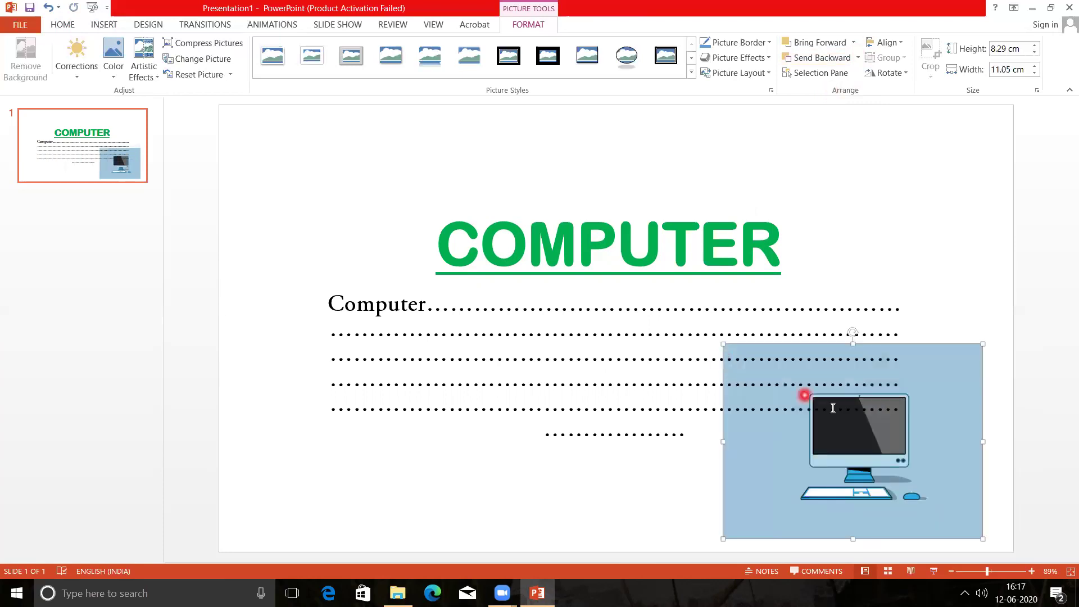
pyautogui.moveTo(871, 456); pyautogui.dragTo(860, 465)
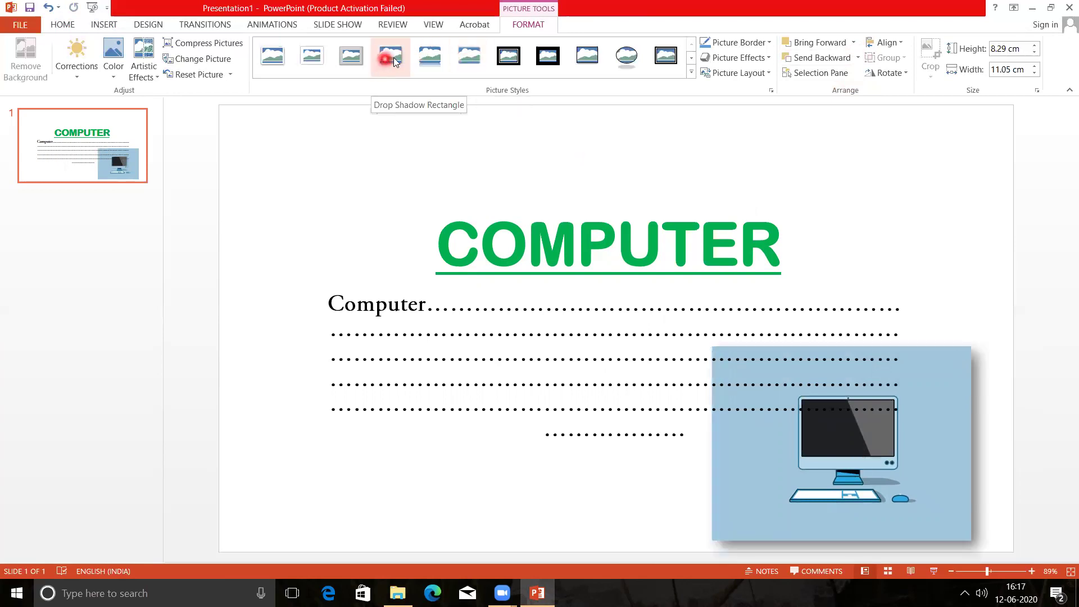
pyautogui.click(472, 56)
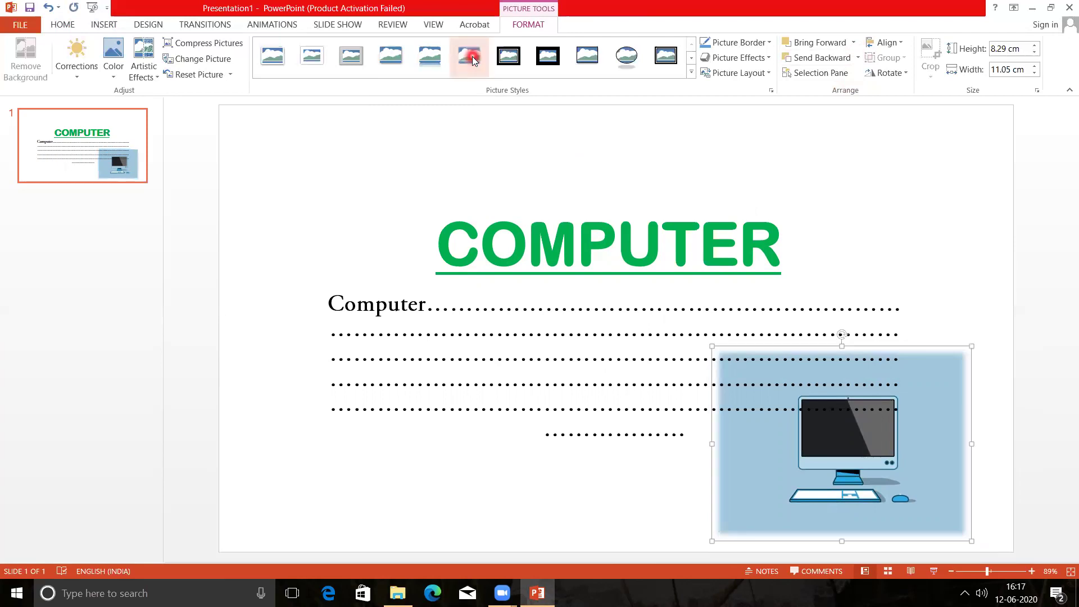
pyautogui.click(349, 236)
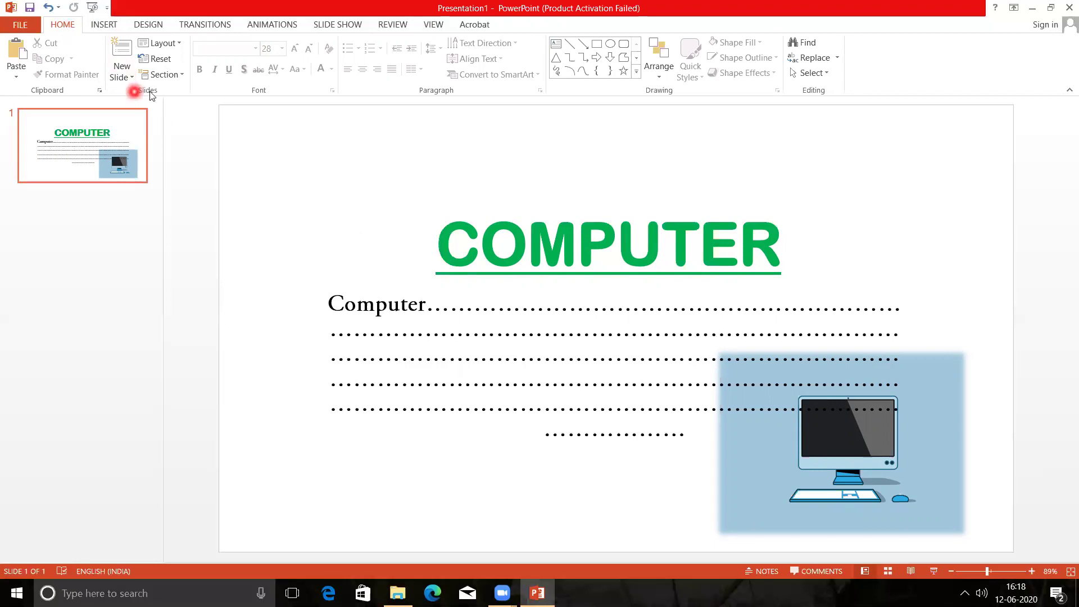
# Insert a new Title and Content slide after the COMPUTER slide.
pyautogui.click(139, 78)
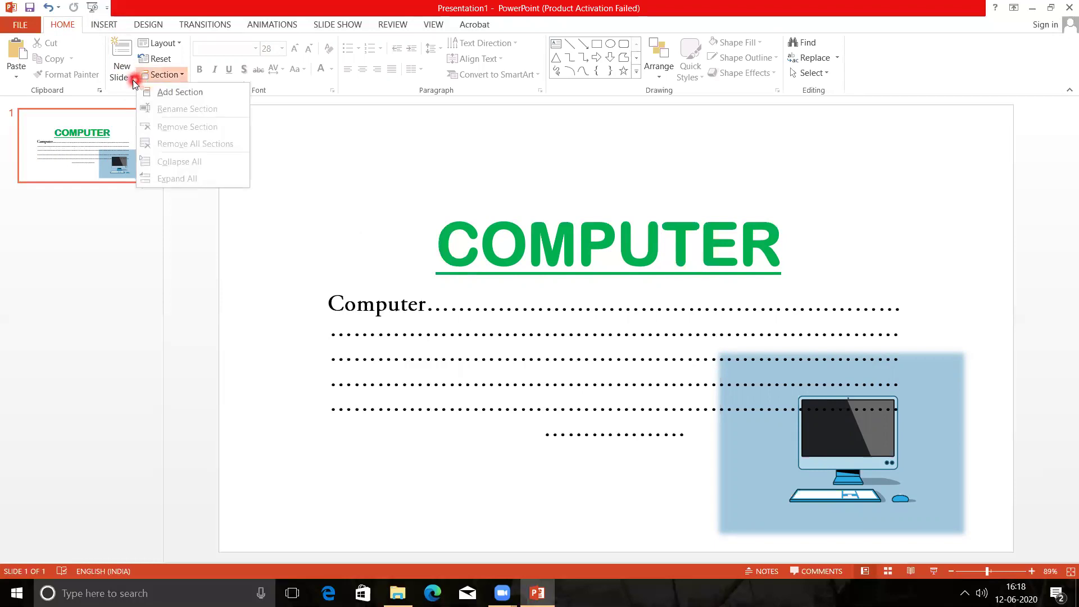
pyautogui.click(131, 79)
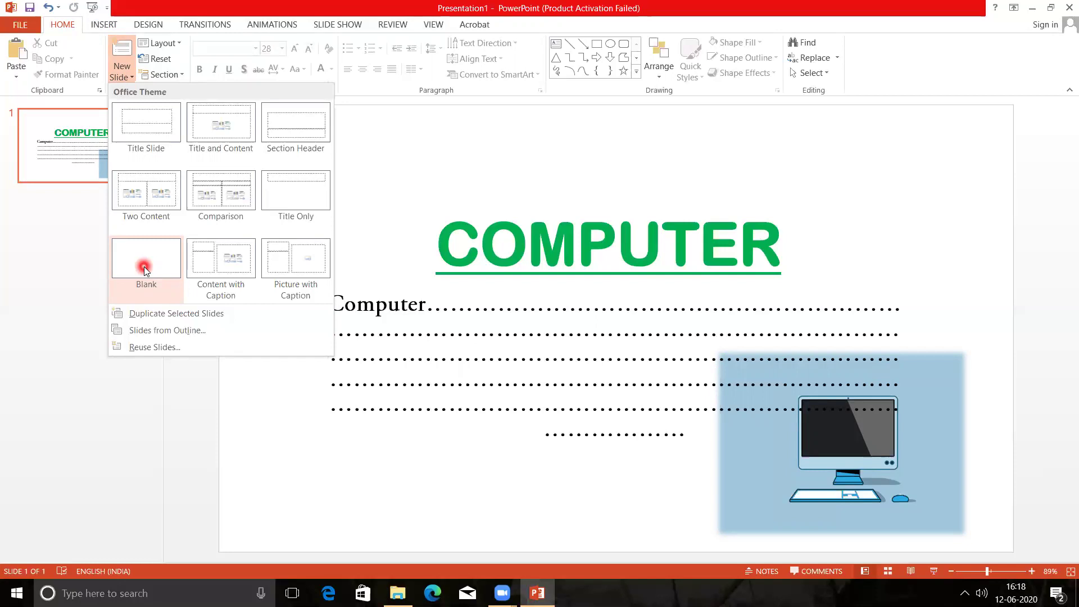
pyautogui.click(206, 125)
pyautogui.click(337, 174)
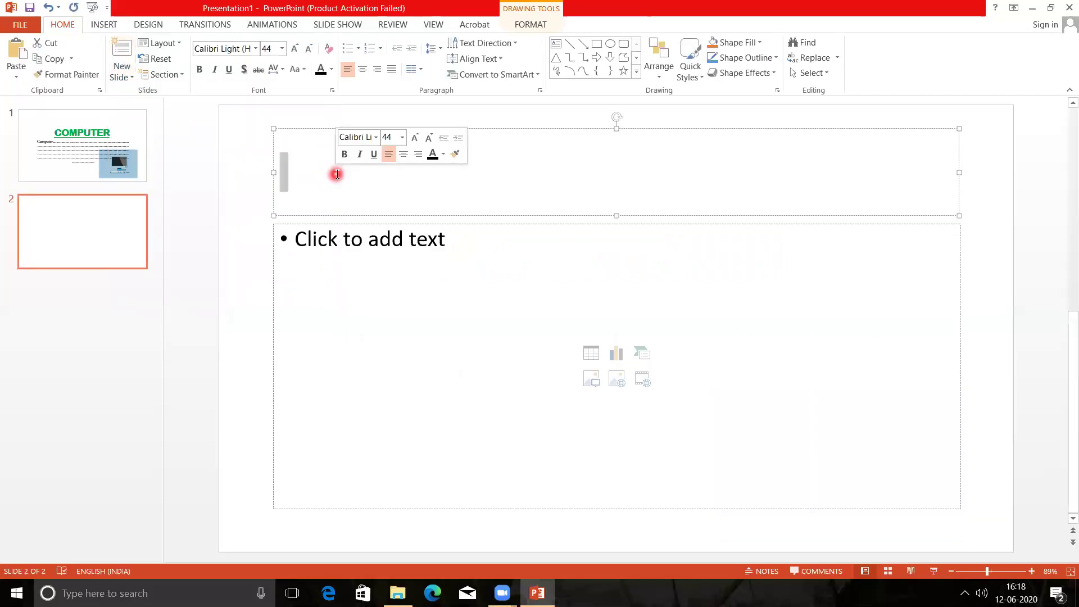
# Type 'DIVICES OF COMPUTER' as the slide 2 title.
pyautogui.write('DIVICES OF CO')
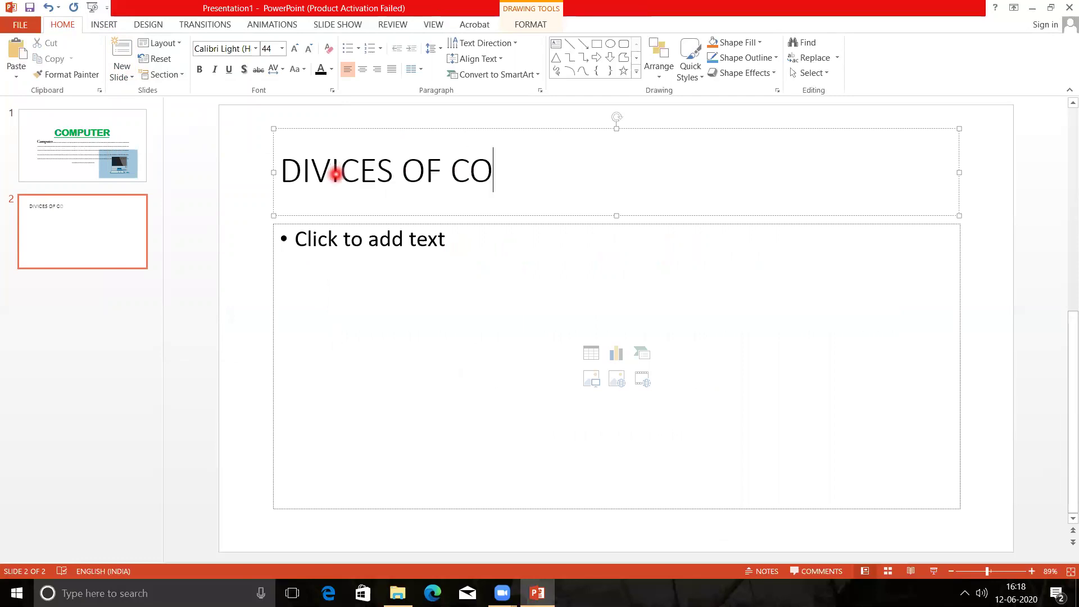
pyautogui.write('MPUTER')
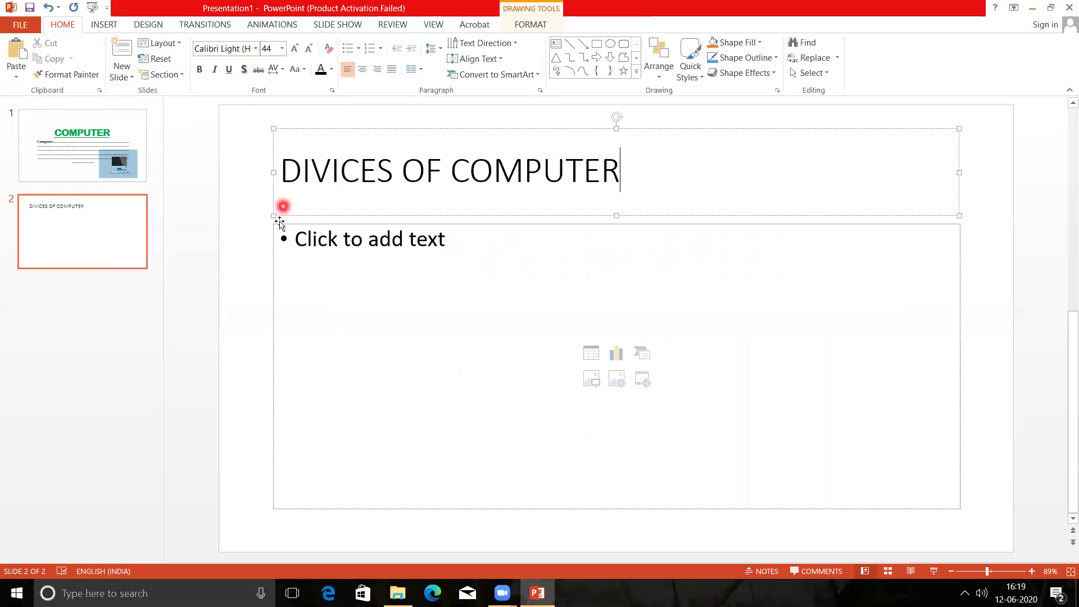
# Enter bullets 'Input device:-', 'Processing device' and 'Output device' in the content area.
pyautogui.click(344, 276)
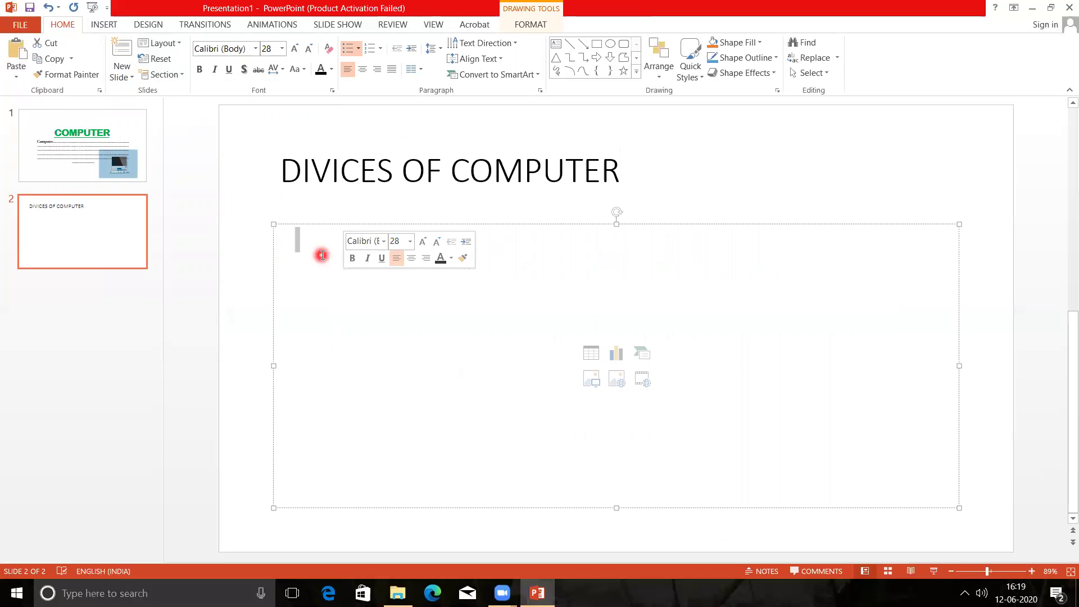
pyautogui.write('IN')
pyautogui.press('BackSpace')
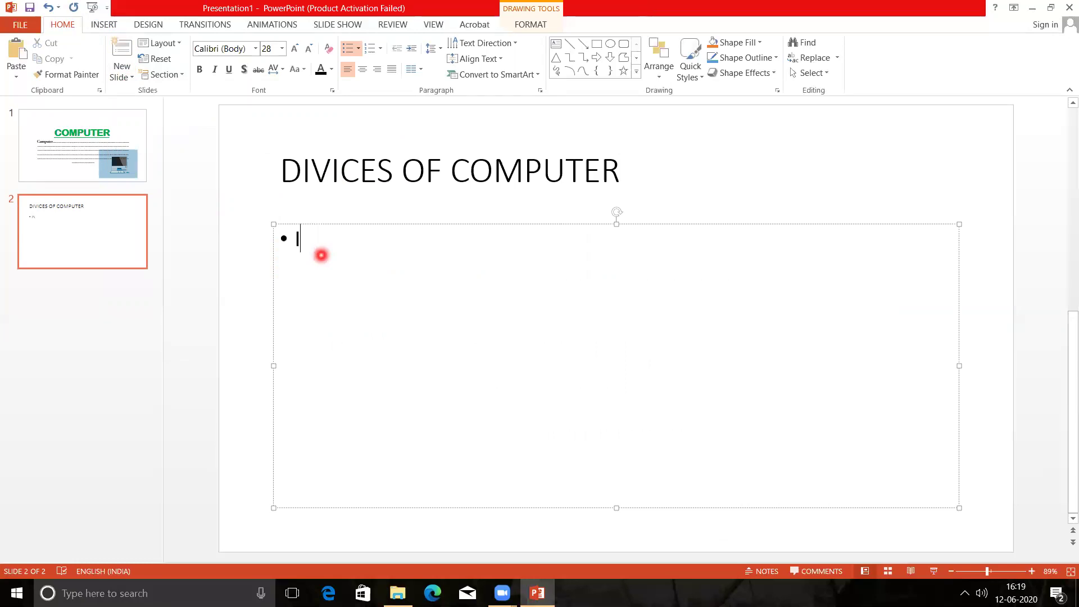
pyautogui.write('nput device')
pyautogui.press('Return')
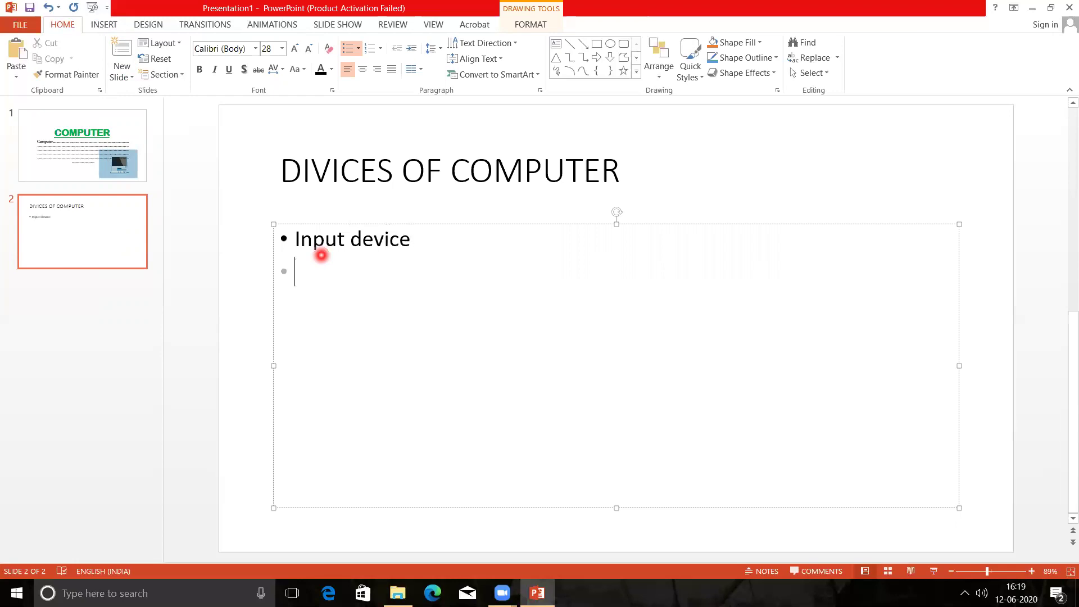
pyautogui.write('ou')
pyautogui.press('BackSpace')
pyautogui.press('BackSpace')
pyautogui.write('processing device')
pyautogui.press('Return')
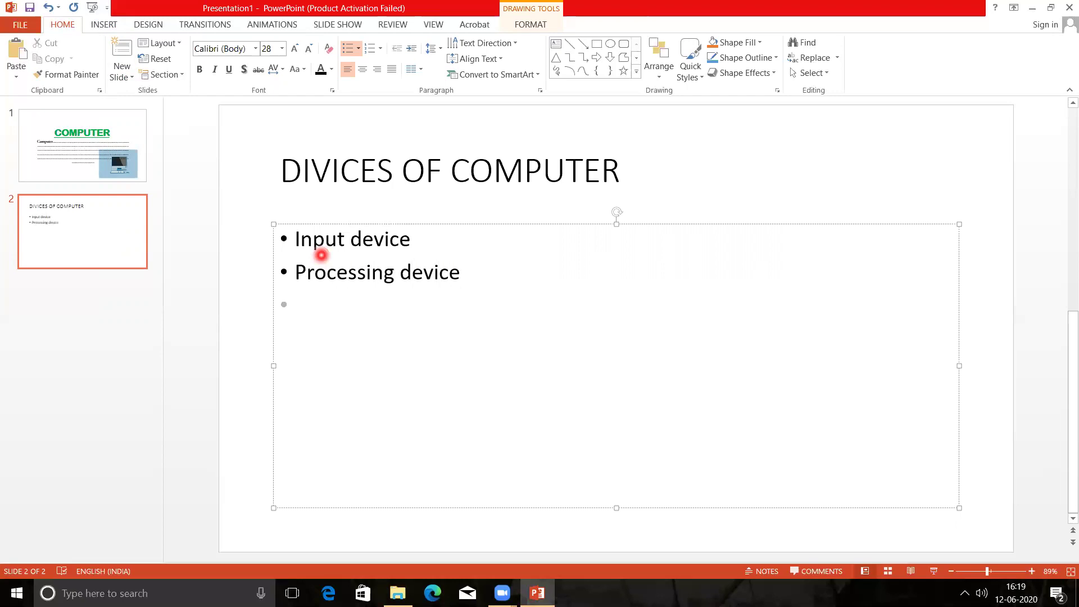
pyautogui.write('out')
pyautogui.write('put device')
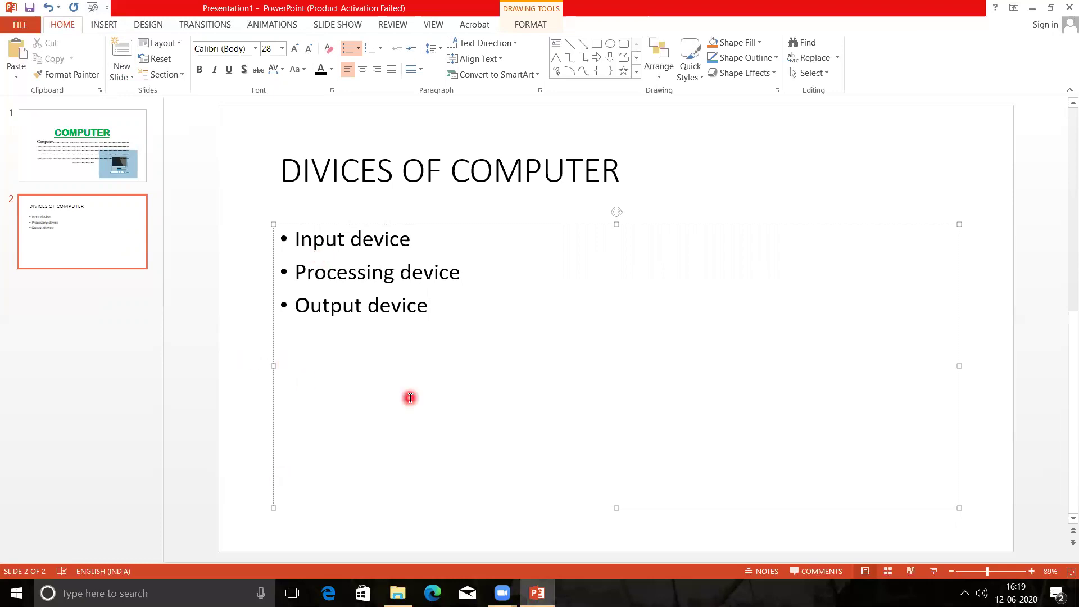
pyautogui.click(417, 247)
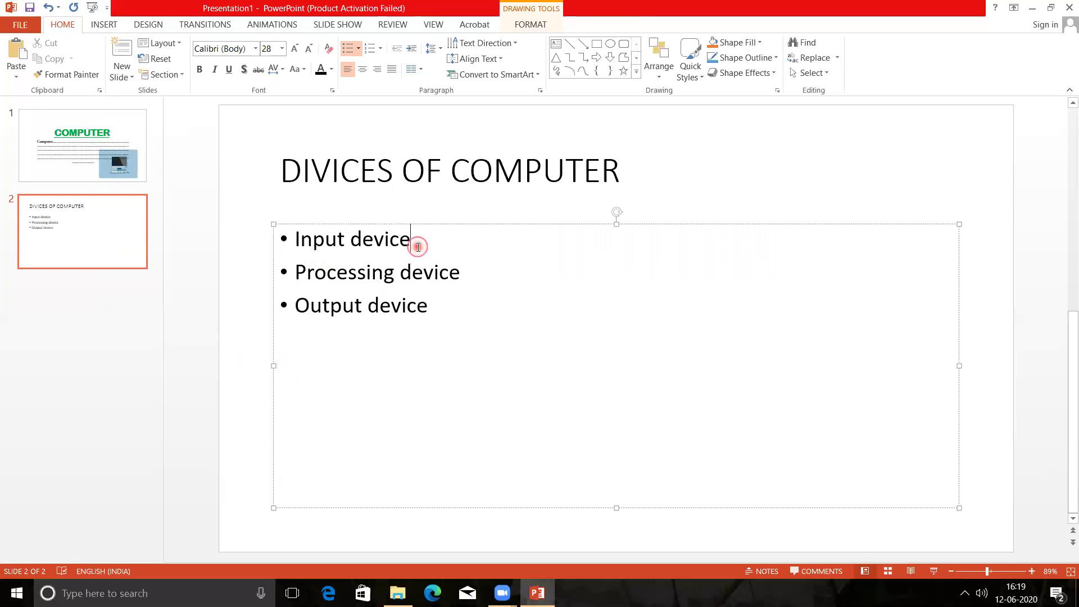
pyautogui.write(':-')
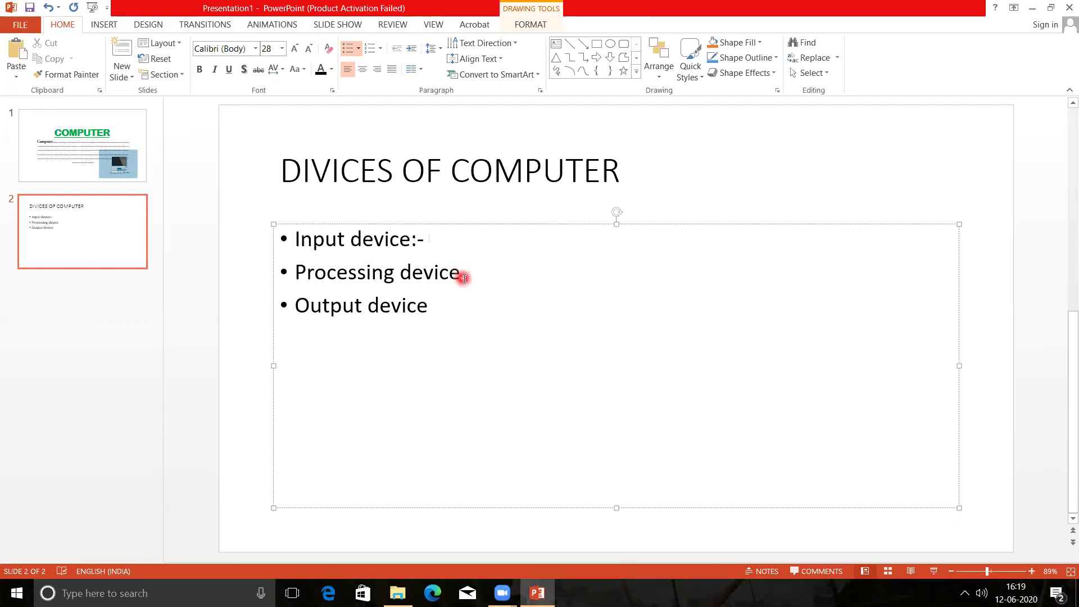
pyautogui.click(261, 317)
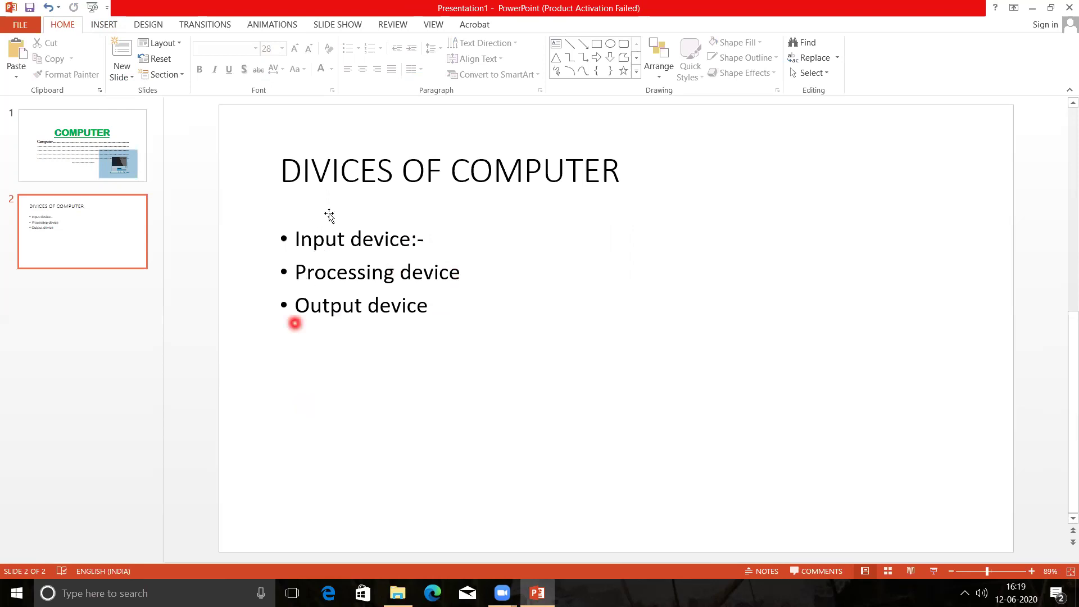
# Format the DIVICES OF COMPUTER title as red, bold, underlined Arial Rounded MT Bold, 48 pt.
pyautogui.doubleClick(331, 179)
pyautogui.tripleClick(331, 180)
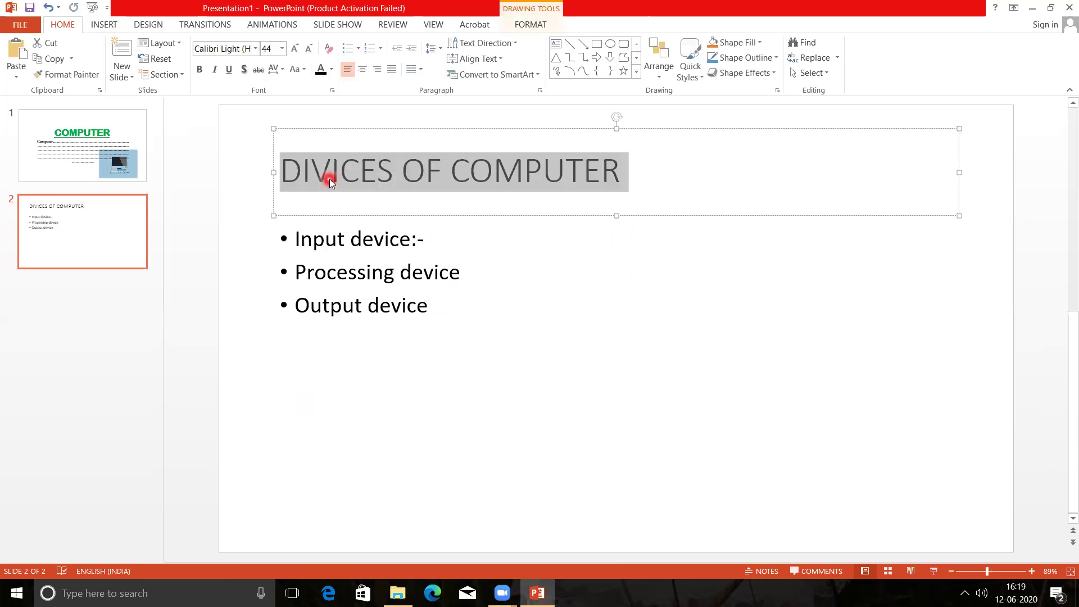
pyautogui.click(255, 48)
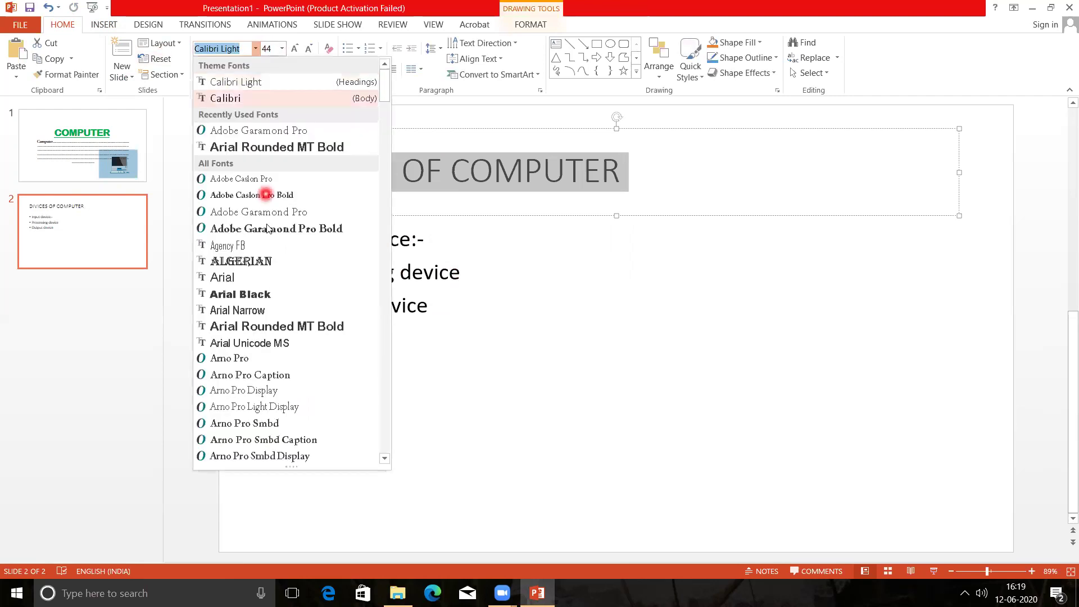
pyautogui.click(253, 326)
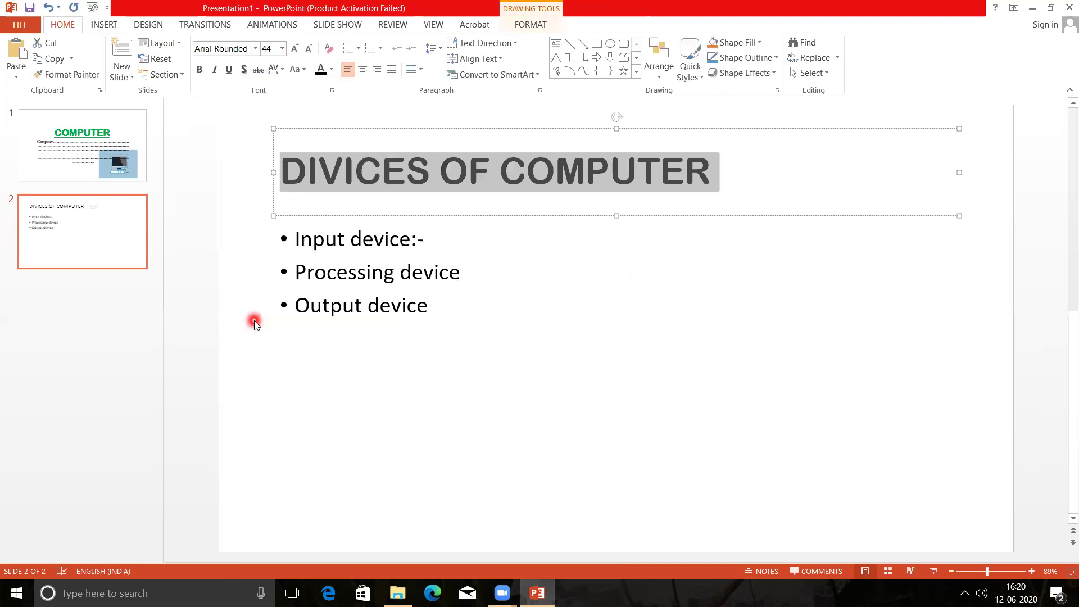
pyautogui.click(293, 54)
pyautogui.click(292, 54)
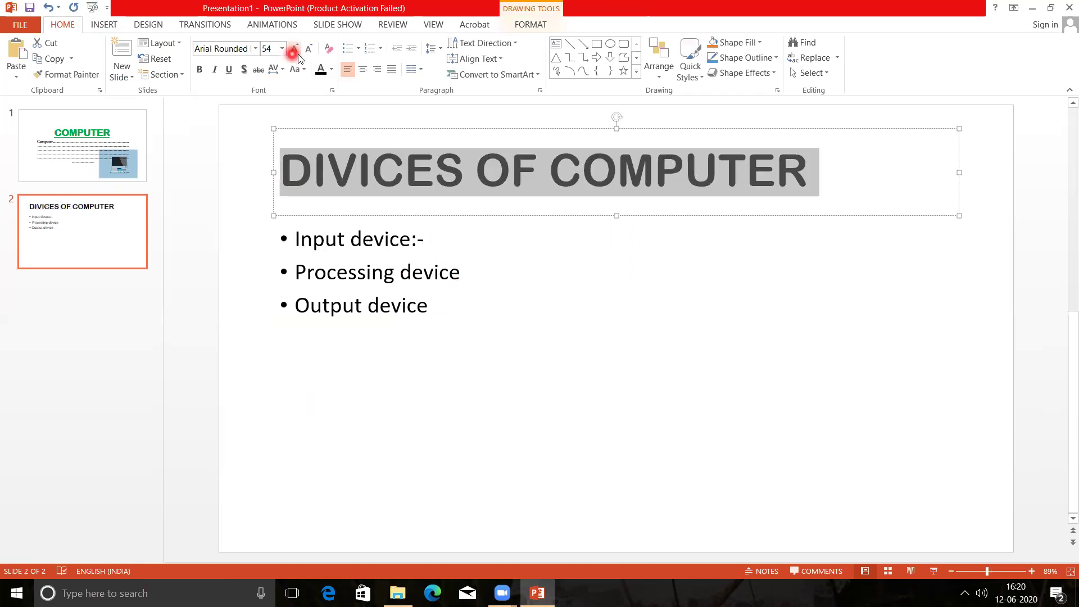
pyautogui.click(307, 51)
pyautogui.click(199, 69)
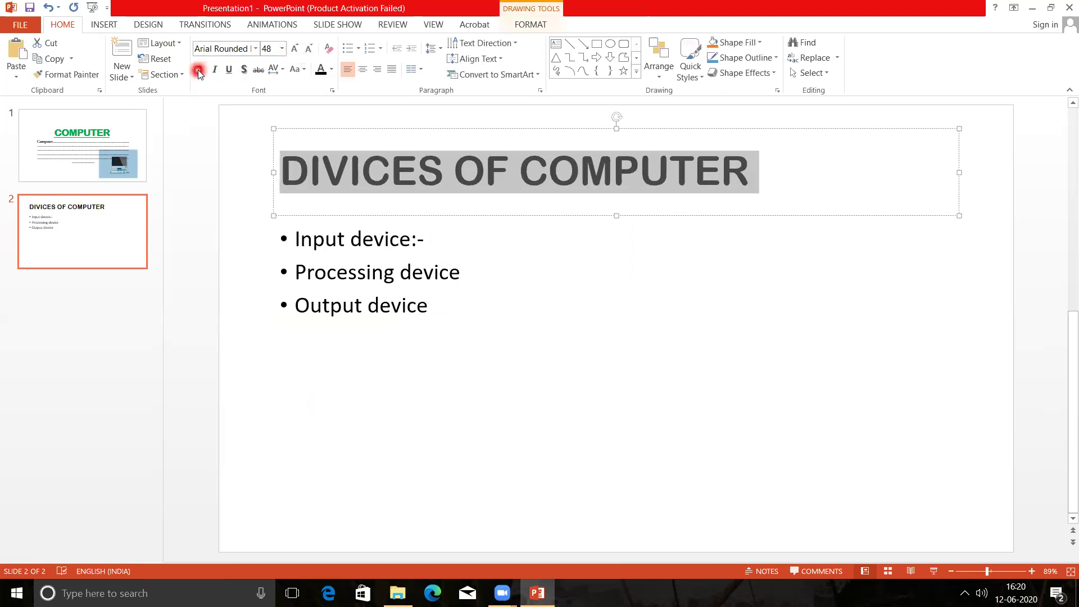
pyautogui.click(228, 72)
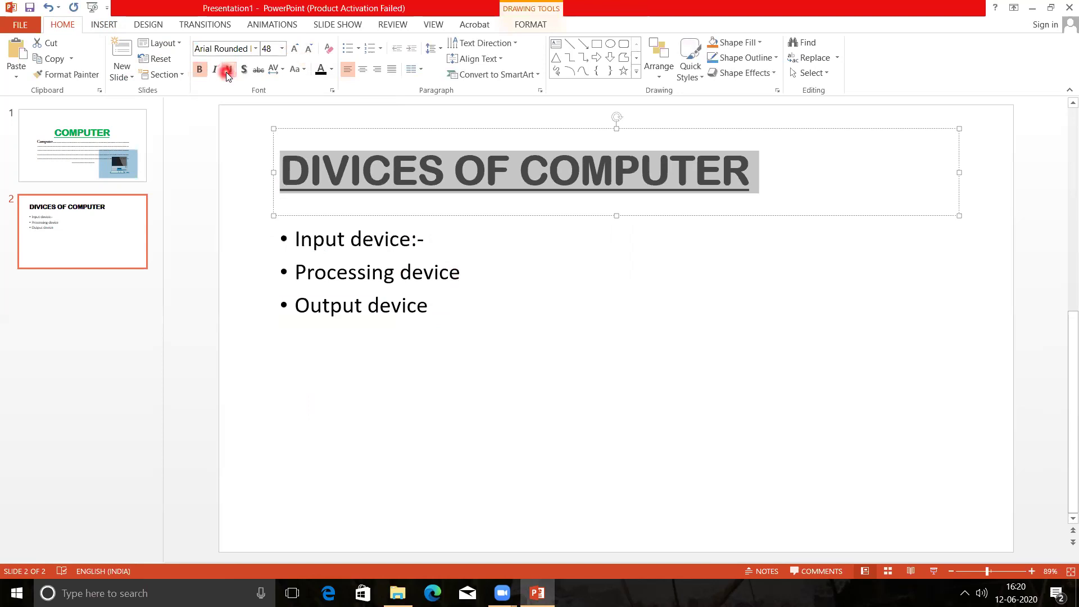
pyautogui.click(329, 70)
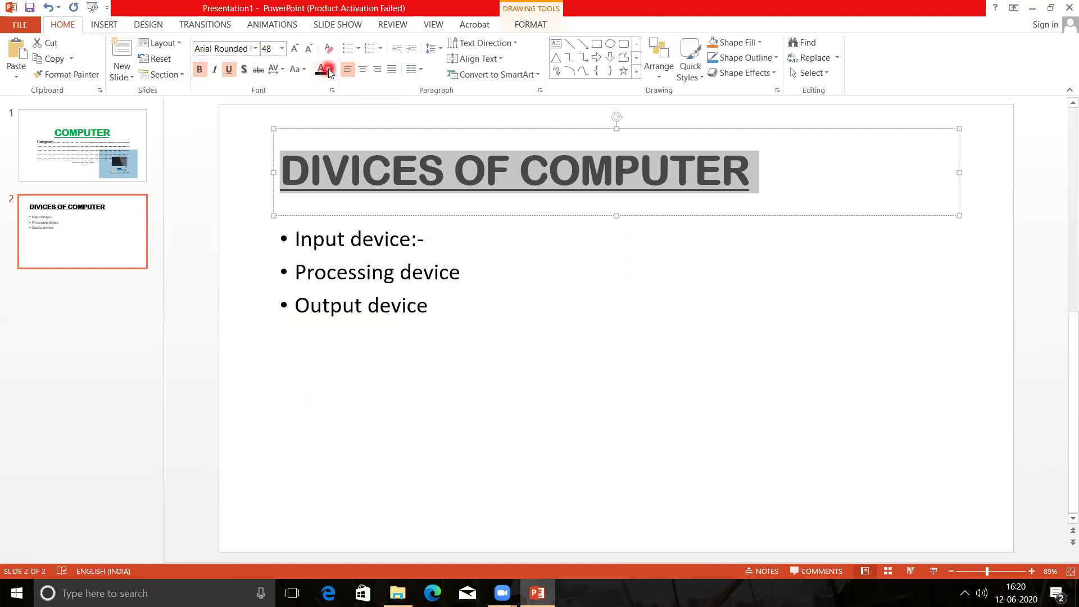
pyautogui.click(332, 174)
pyautogui.doubleClick(302, 241)
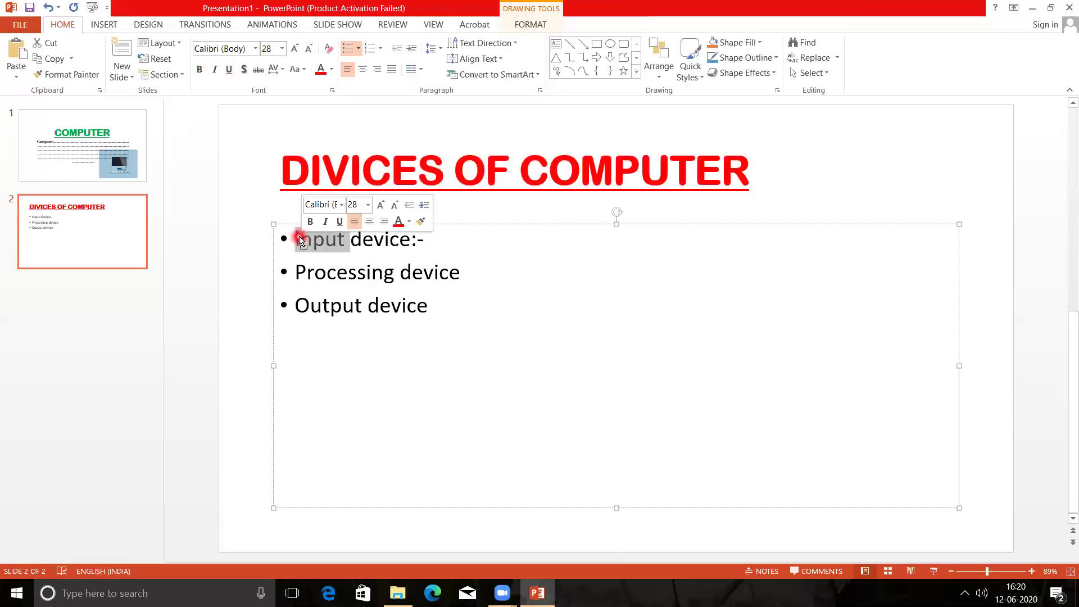
# Apply Capitalize Each Word to the bullets: Input Device:-, Processing Device, Output Device.
pyautogui.moveTo(302, 241); pyautogui.dragTo(292, 259)
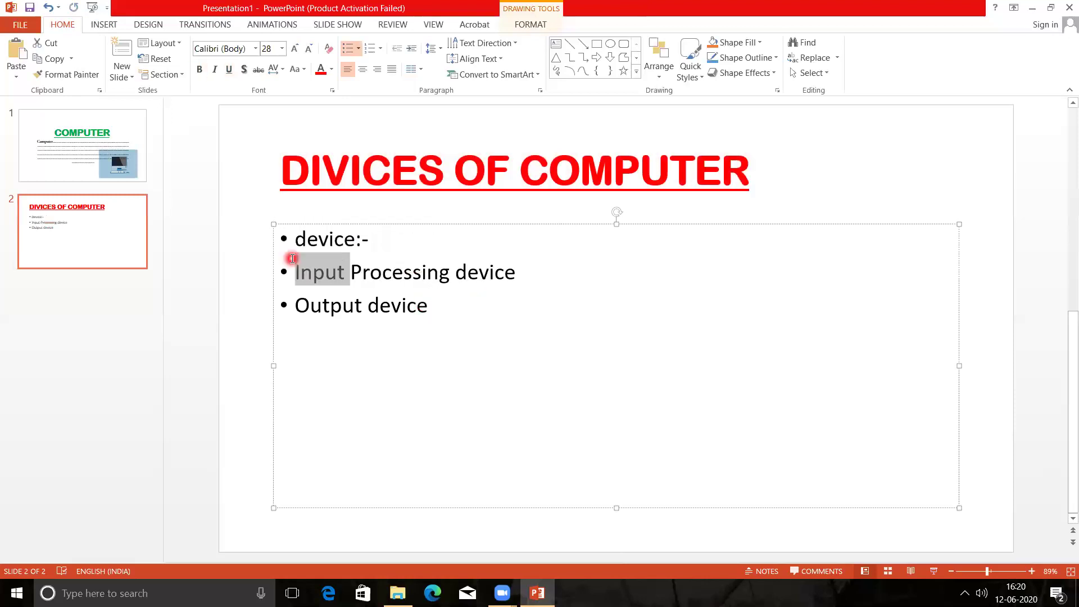
pyautogui.hotkey('ctrl', 'z')
pyautogui.click(294, 238)
pyautogui.moveTo(370, 265); pyautogui.dragTo(434, 308)
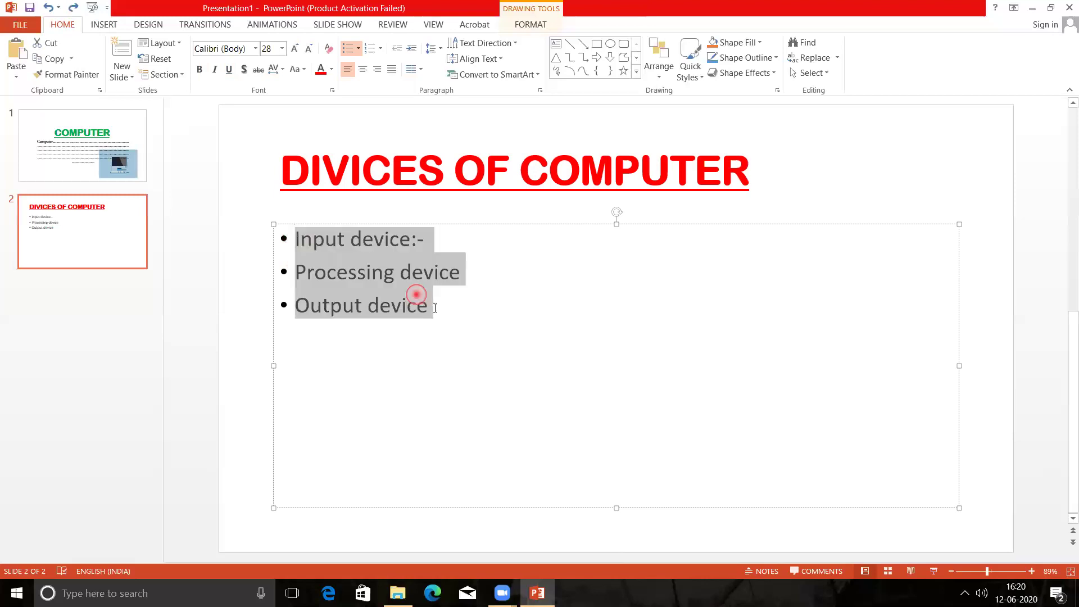
pyautogui.click(343, 228)
pyautogui.click(302, 71)
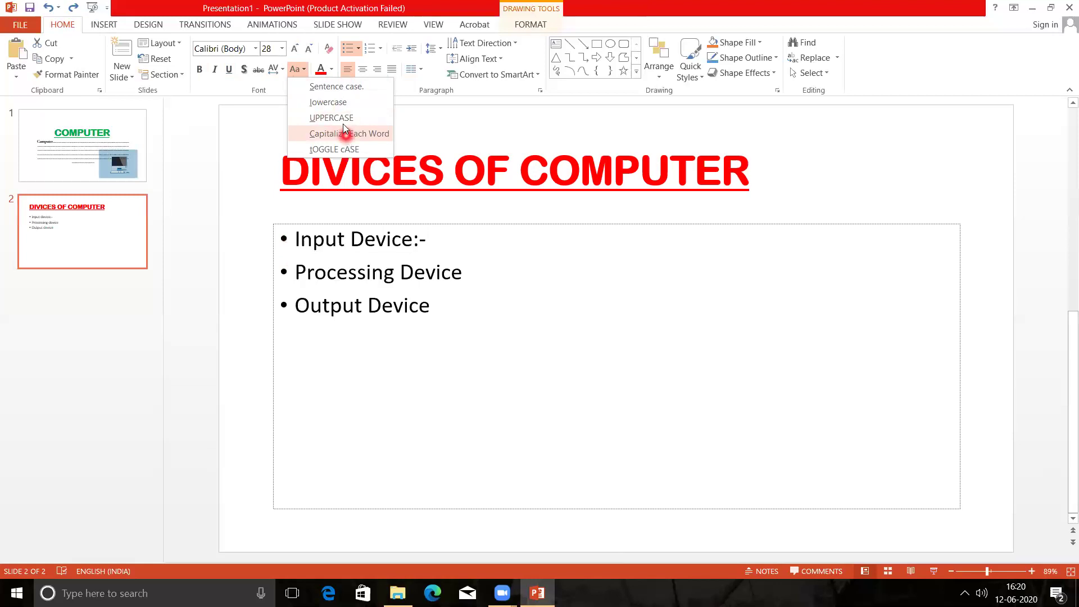
pyautogui.click(336, 86)
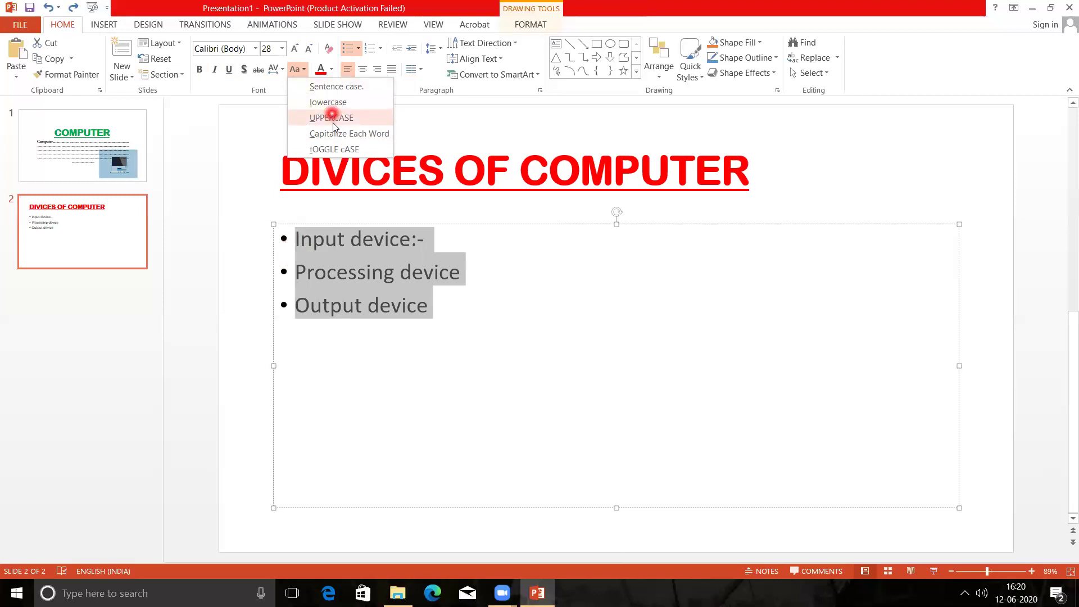
pyautogui.click(361, 135)
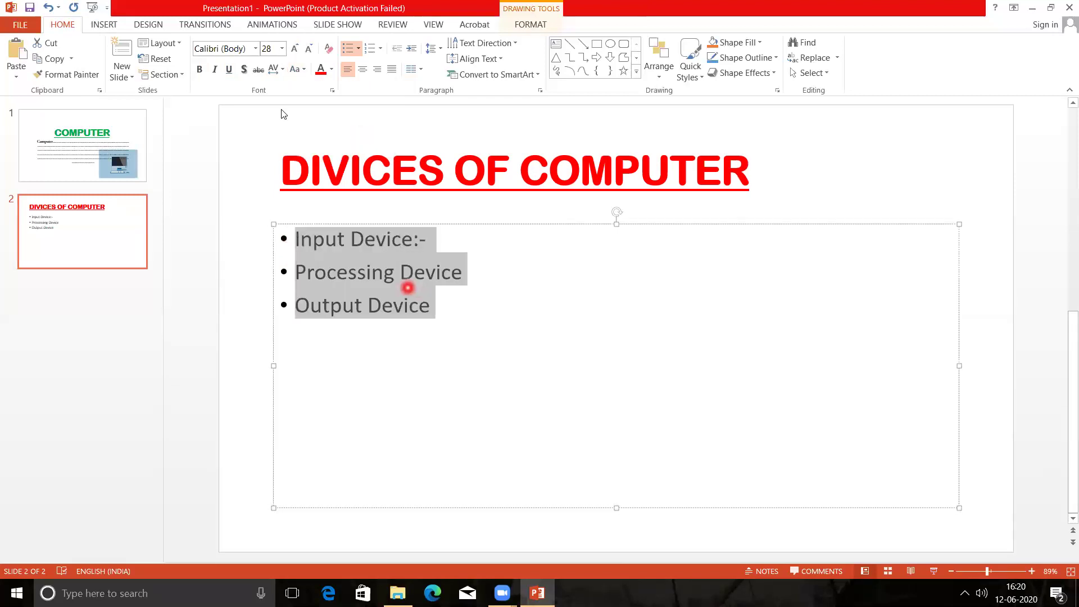
# Set the bullet text to Arial Rounded MT Bold at 28 pt.
pyautogui.click(255, 49)
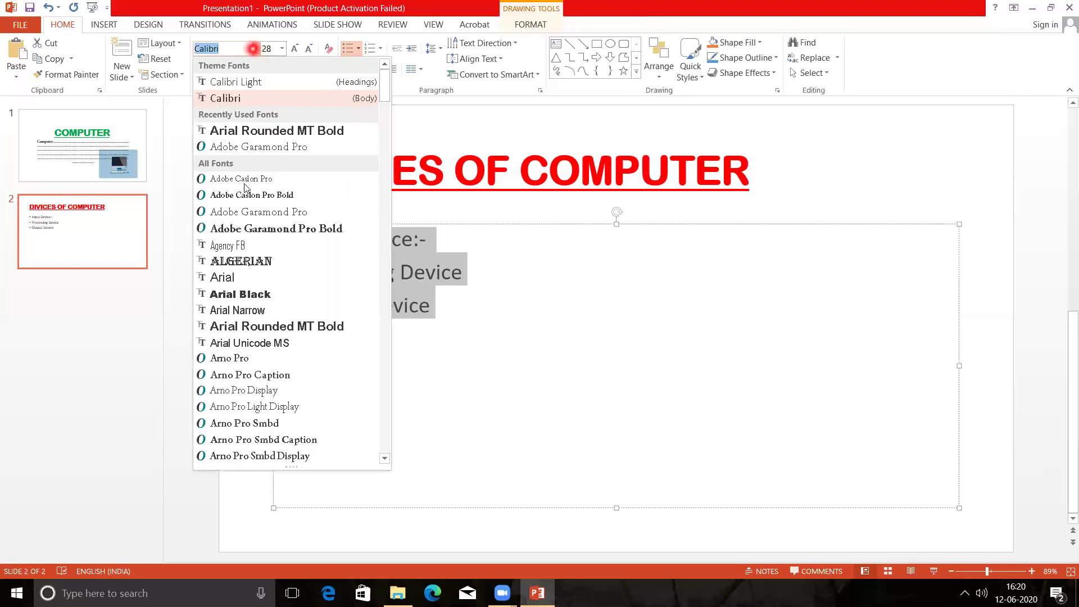
pyautogui.click(242, 327)
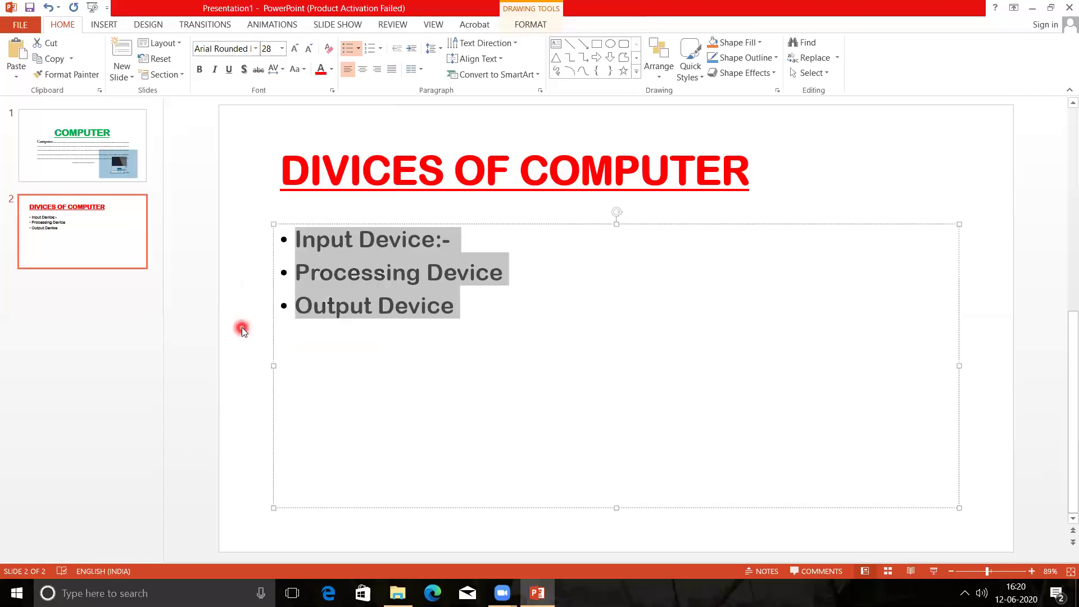
pyautogui.click(295, 48)
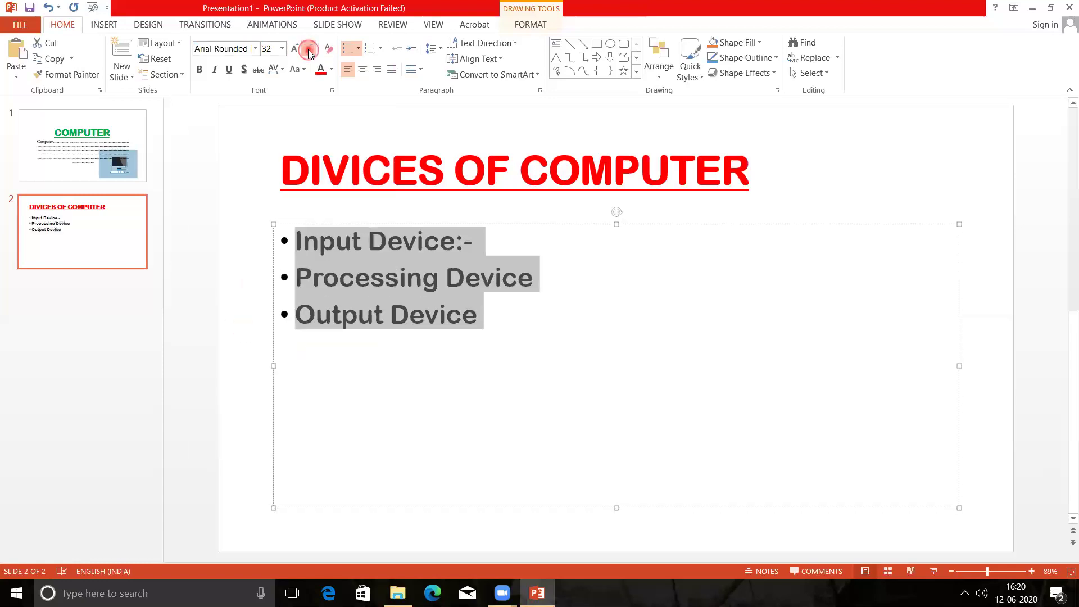
pyautogui.click(310, 49)
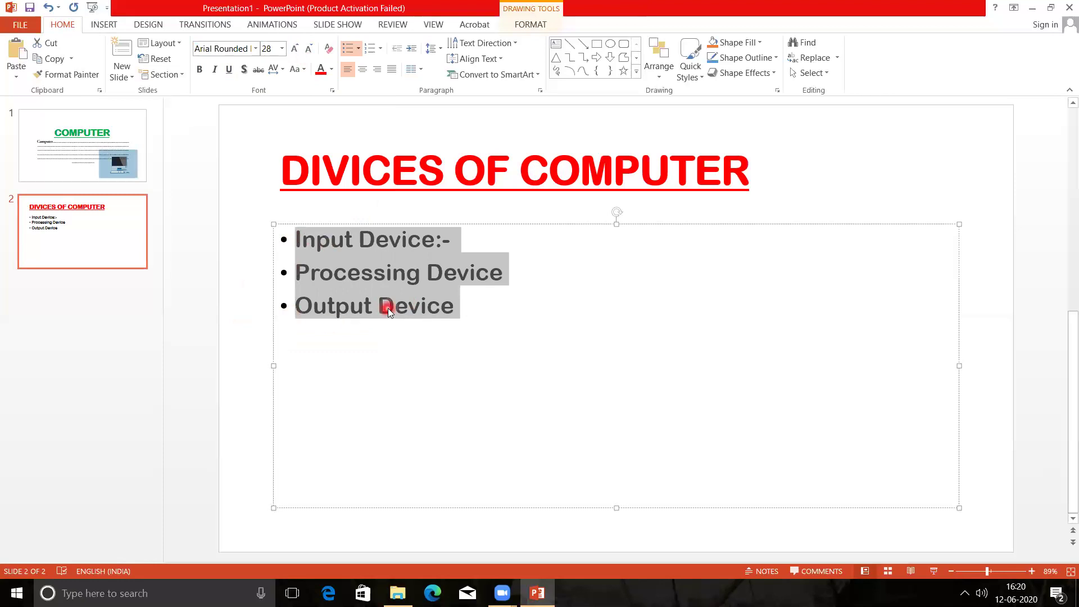
# Change the three bullets to the arrow bullet style.
pyautogui.click(359, 51)
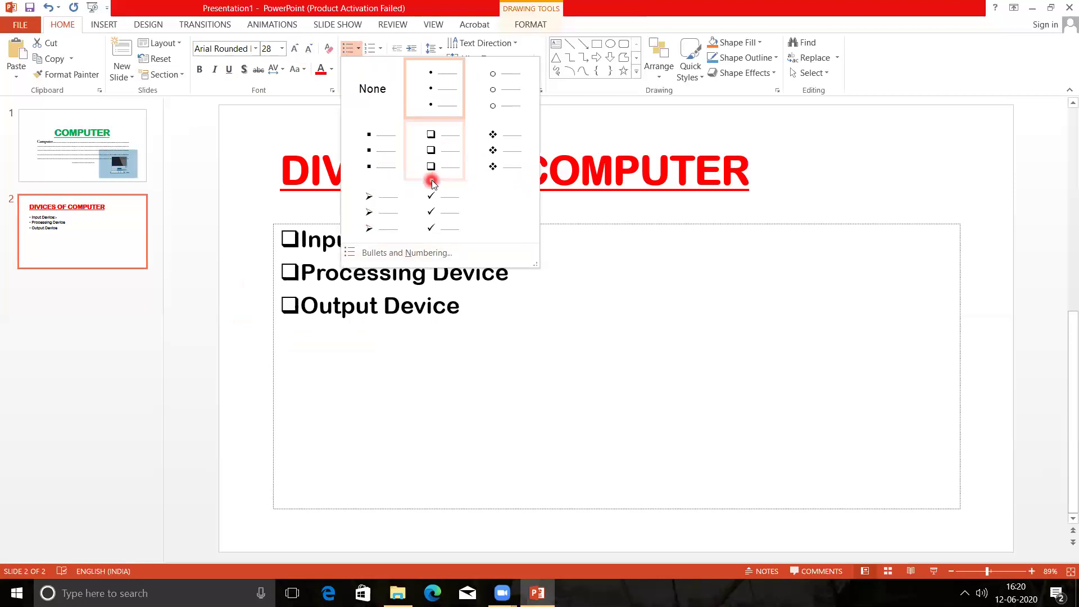
pyautogui.click(379, 228)
pyautogui.click(257, 322)
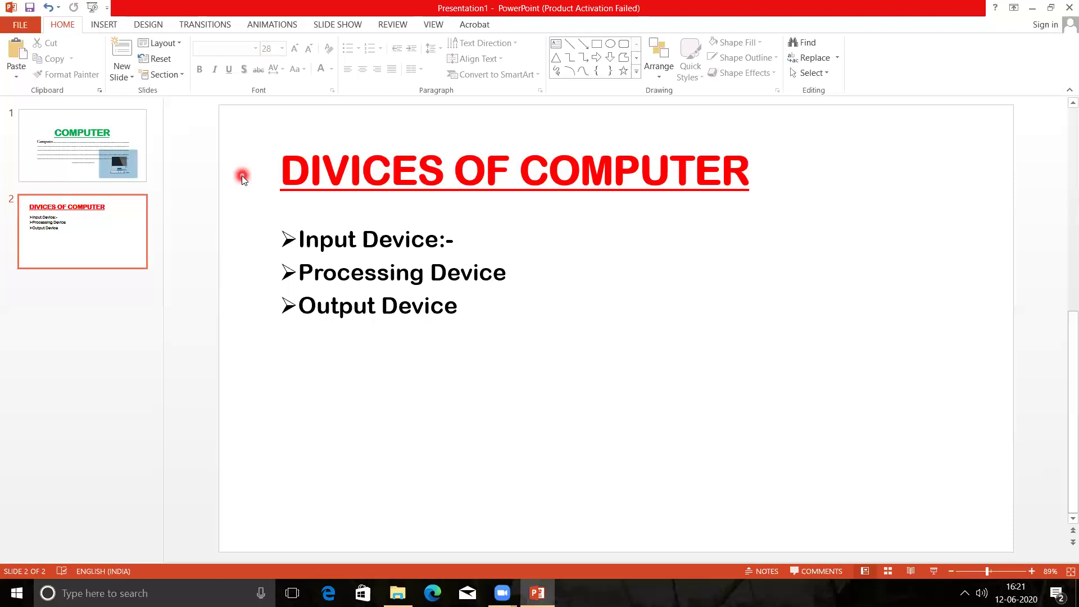
# Try a purple theme from the Design gallery and review both slides.
pyautogui.click(154, 25)
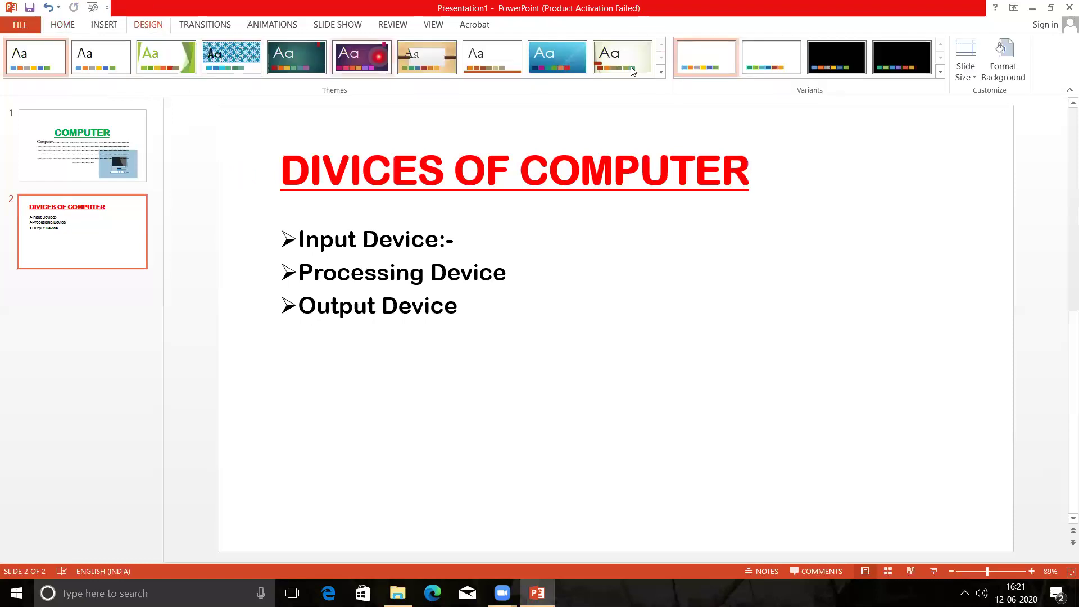
pyautogui.click(662, 72)
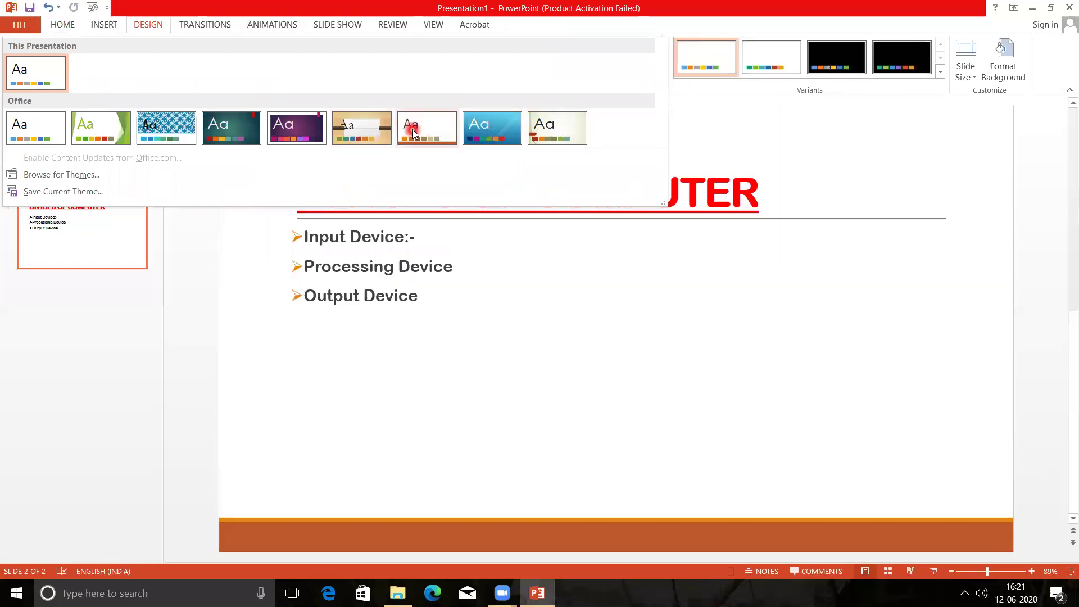
pyautogui.click(293, 133)
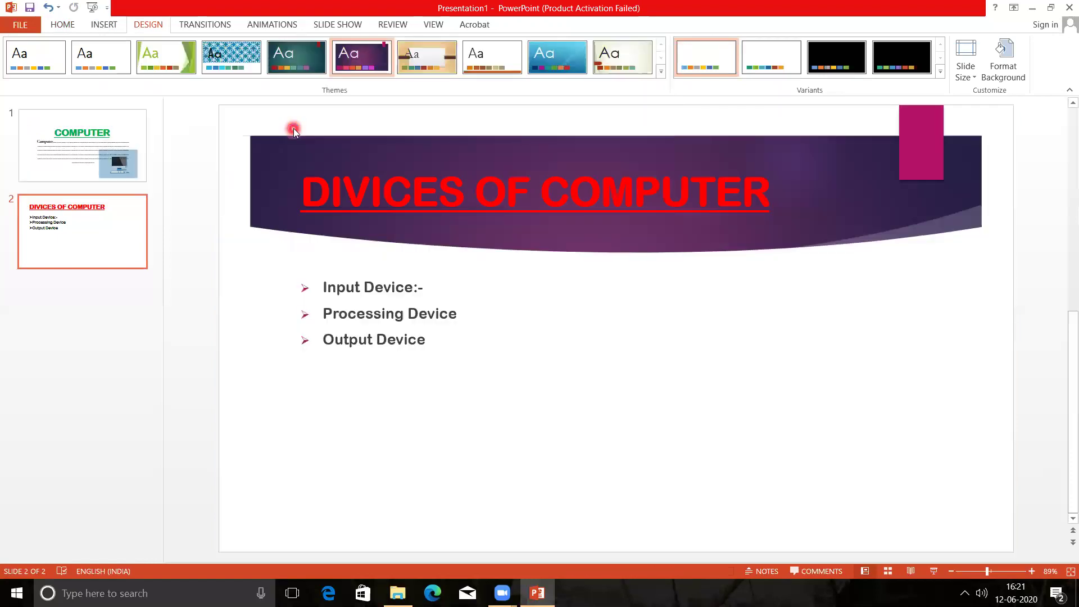
pyautogui.click(114, 135)
pyautogui.click(105, 246)
pyautogui.click(114, 146)
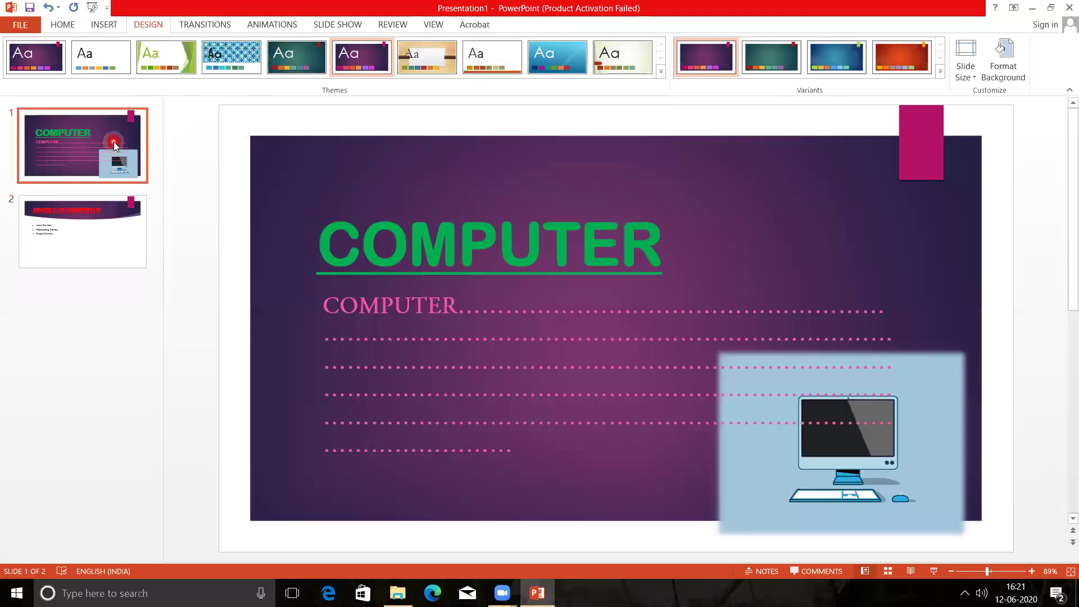
# Apply the Facet theme with its blue colour variant.
pyautogui.click(161, 59)
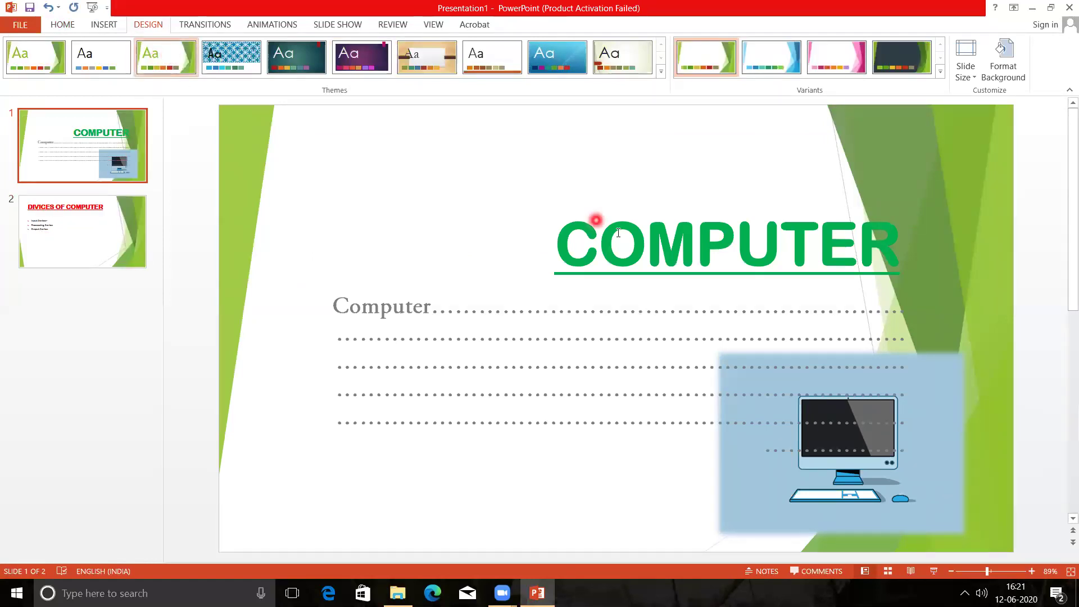
pyautogui.click(940, 72)
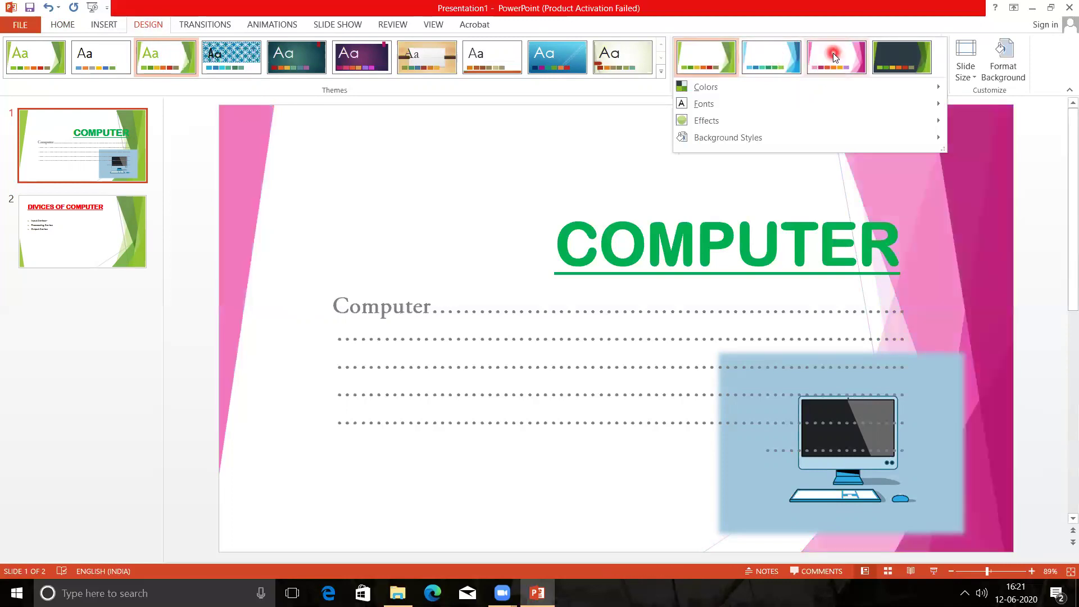
pyautogui.click(782, 55)
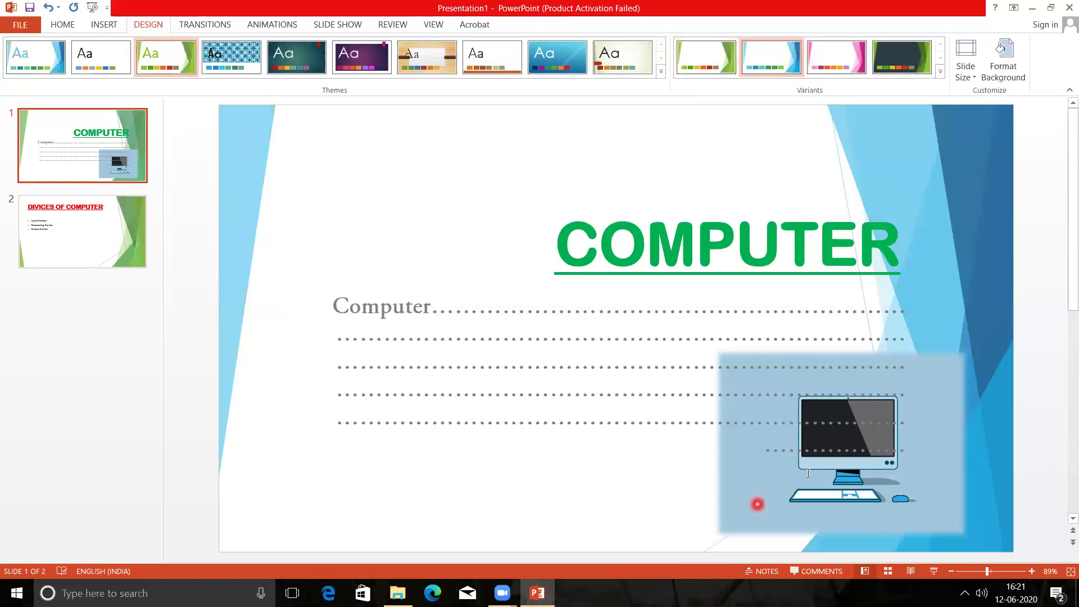
# Drag the computer picture left so it sits over the middle of the dotted lines.
pyautogui.moveTo(751, 504); pyautogui.dragTo(534, 502)
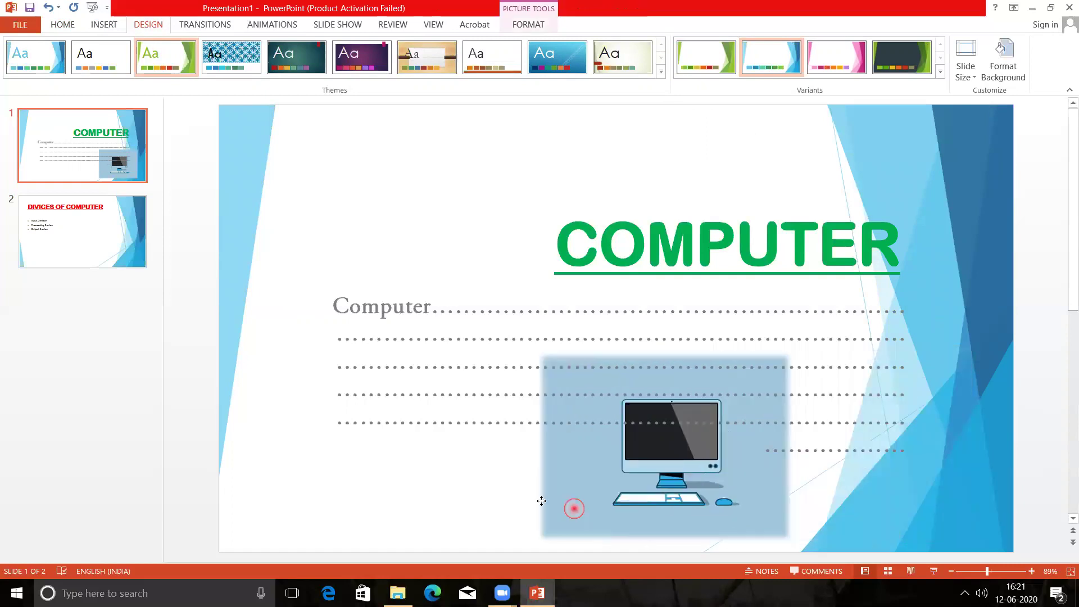
pyautogui.click(344, 224)
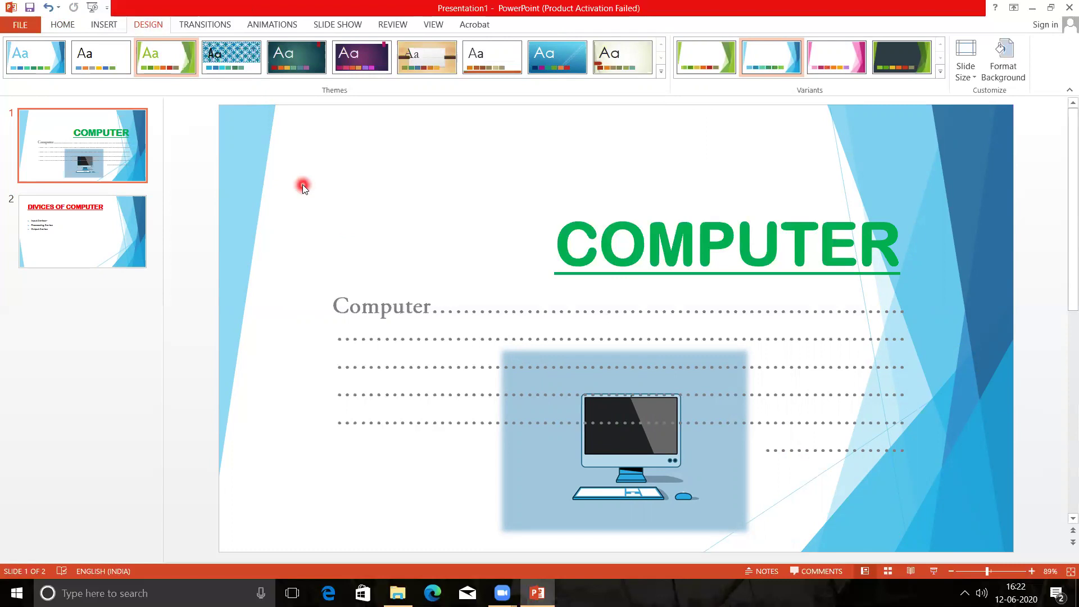
pyautogui.click(93, 9)
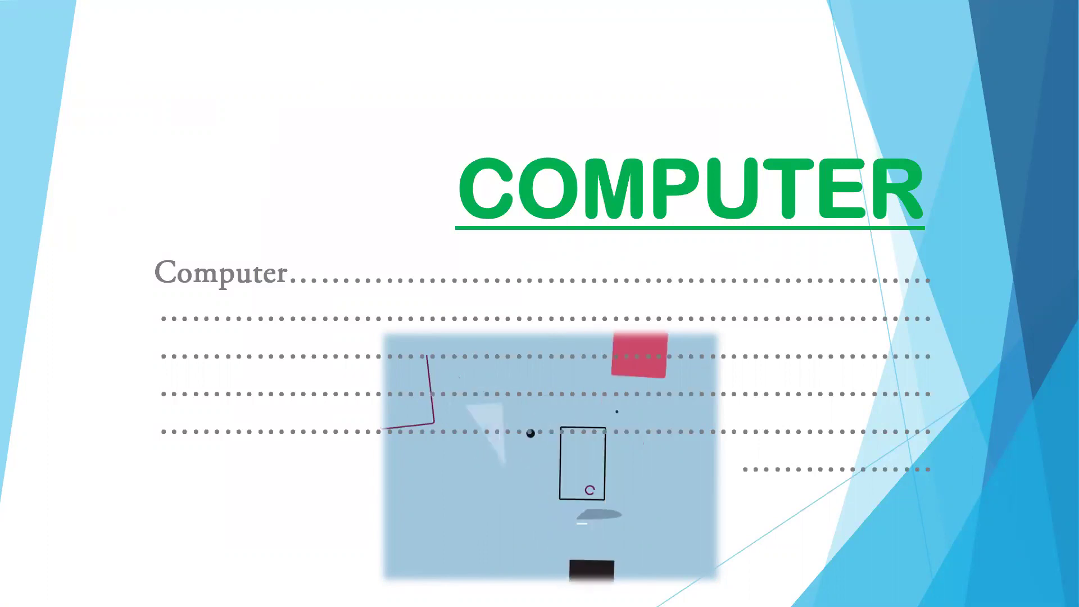
pyautogui.press('Right')
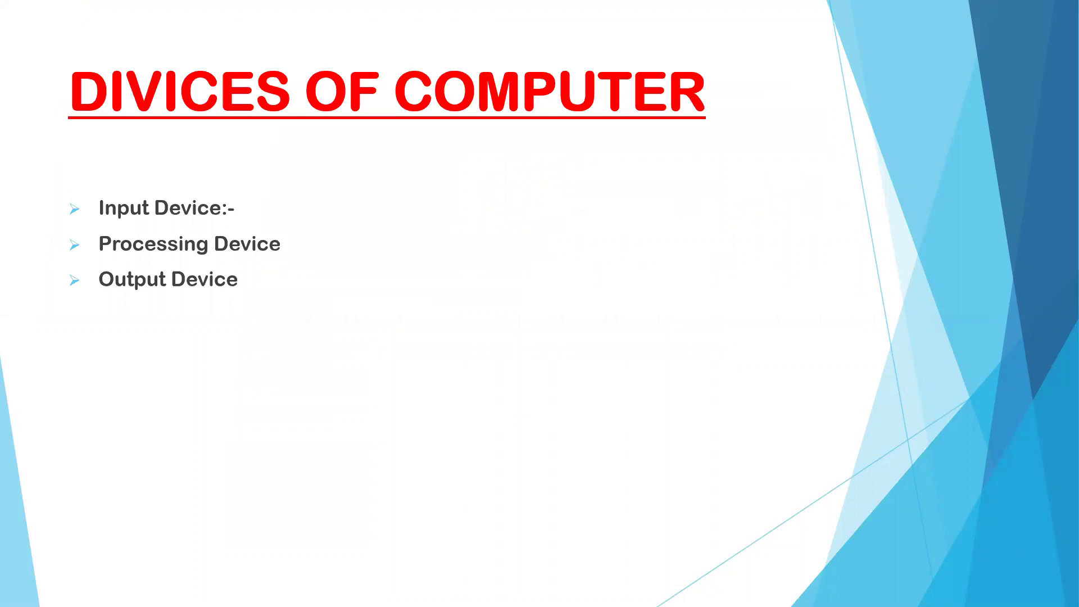
pyautogui.press('Right')
pyautogui.click(94, 9)
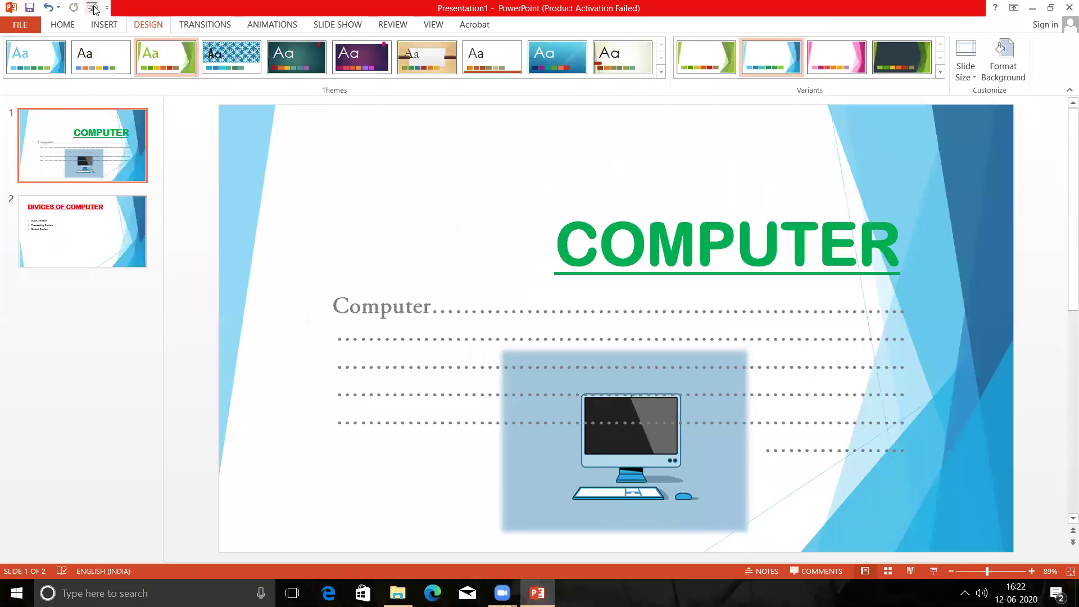